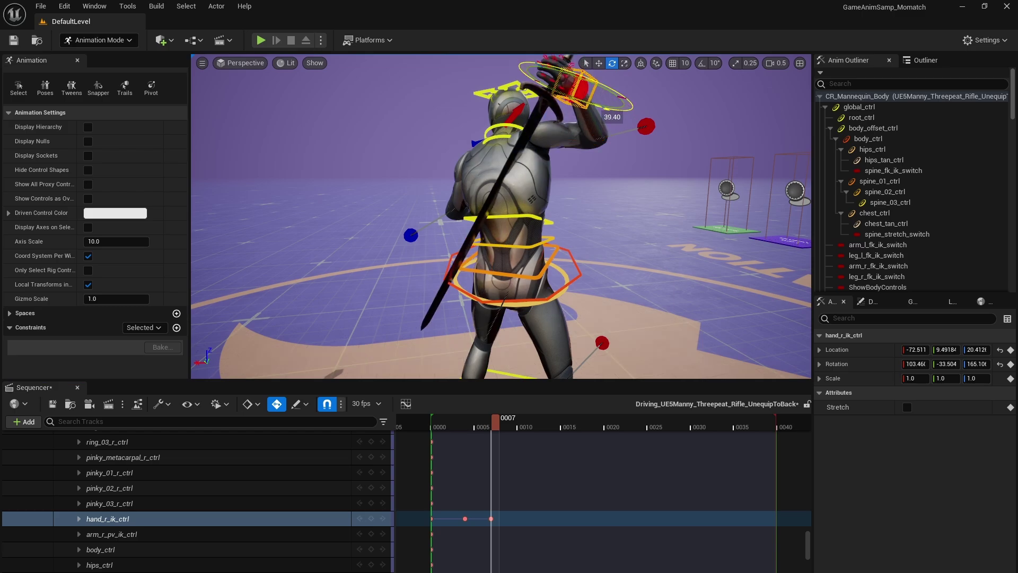
Adjust the rotation of hand_r_ik_ctrl at frame 7 of the rifle unequip-to-back sequence
left_click_drag(615, 109, 604, 96)
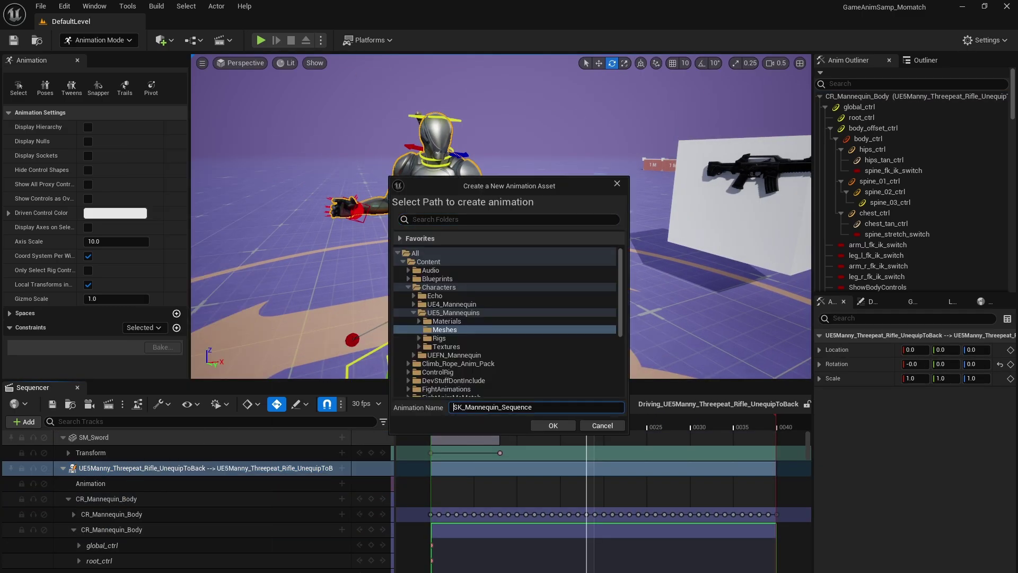
Name the new baked animation asset Longsword_UnequipToBack and create it
type("Longsow")
key("BackSpace")
key("BackSpace")
type("word_UnequipToBack")
left_click(553, 425)
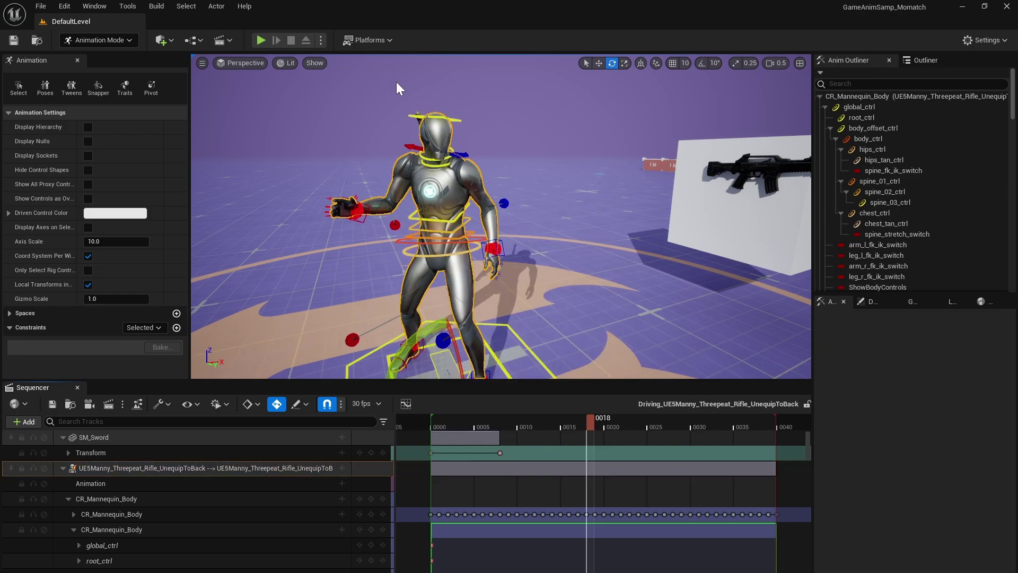
Open the UE5Manny_Threepeat_Rifle_EquipFromBack montage and append Longsword_idle after its existing segment
key("ctrl+space")
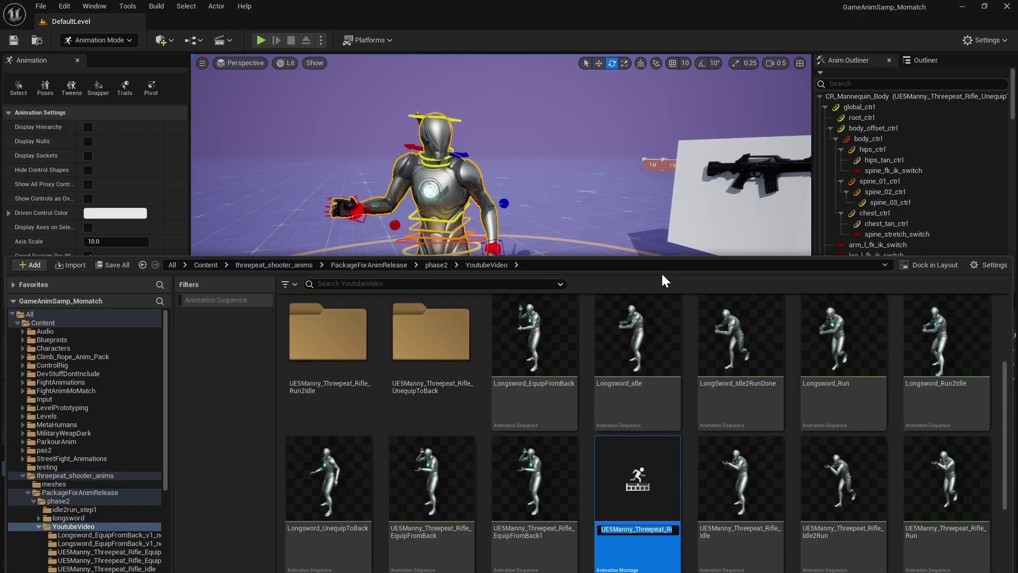
double_click(647, 488)
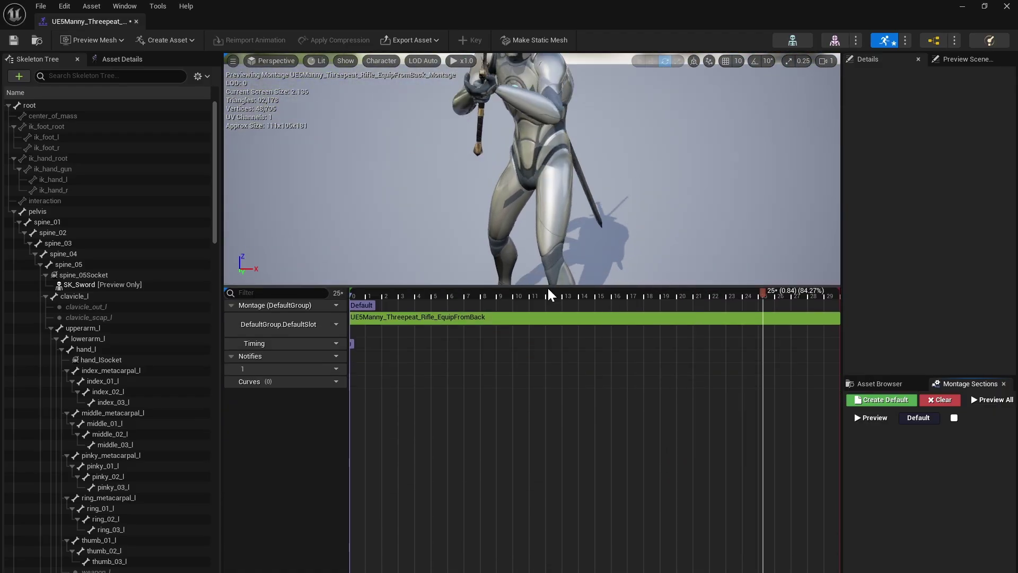
key("ctrl+space")
double_click(630, 524)
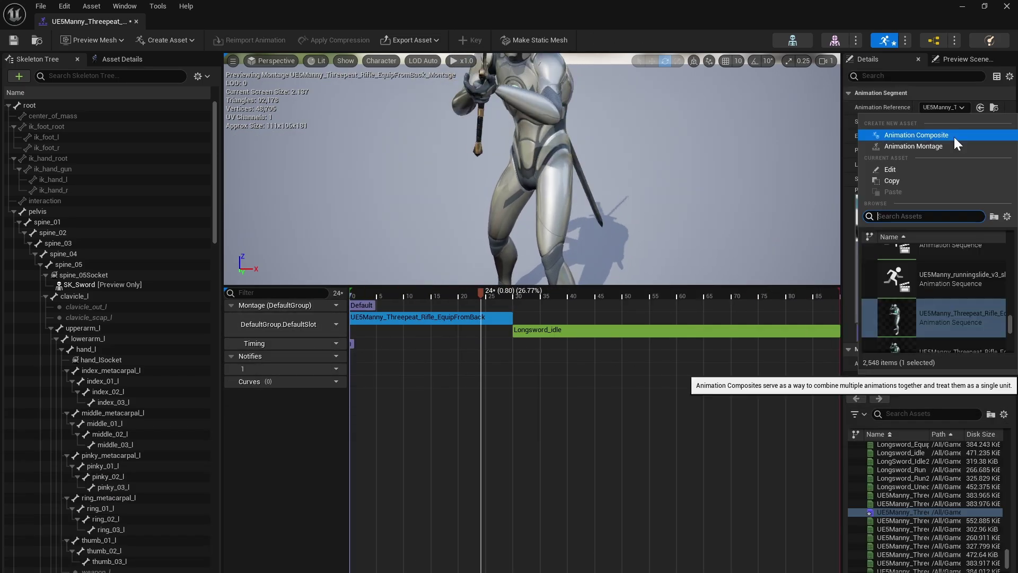
Search the assets for longsword and replace the rifle segment's animation reference with a longsword sequence
type("longsword_")
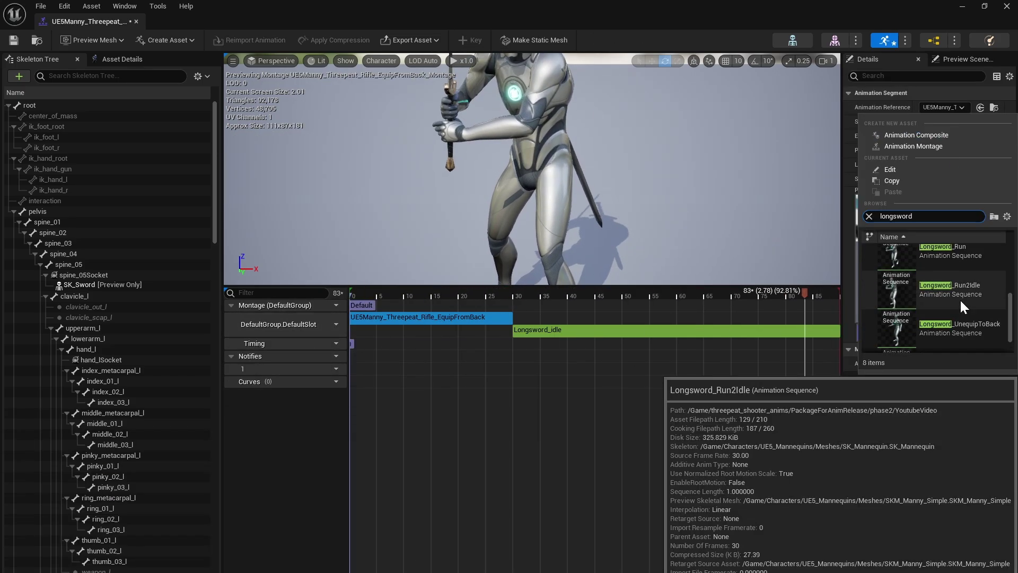
scroll(961, 303, "up", 4)
left_click(964, 271)
scroll(472, 205, "down", 6)
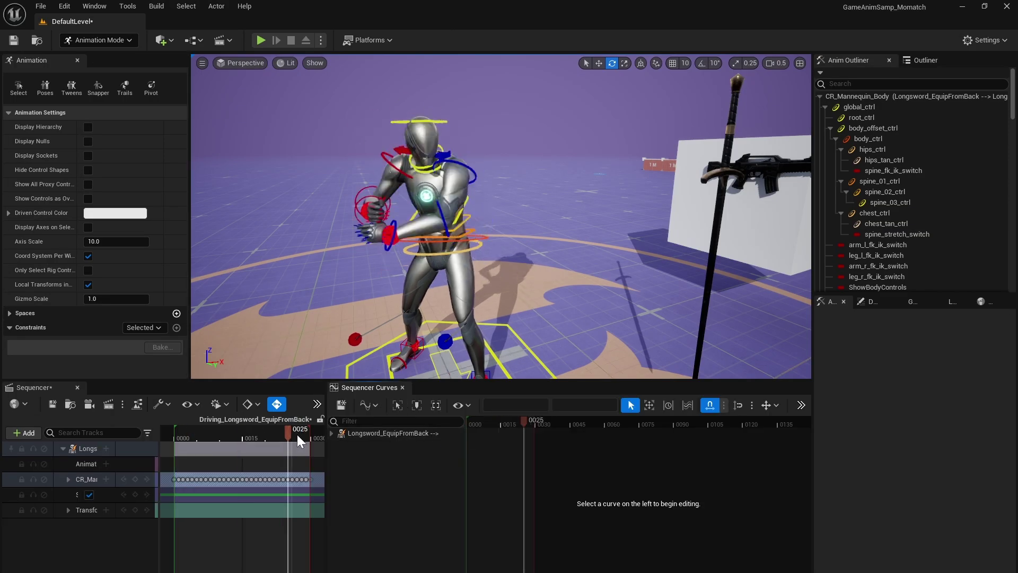
Scrub the Longsword_EquipFromBack sequence to frame 0 and expand the CR_Mannequin control rig track to its individual controls
left_click_drag(297, 434, 175, 434)
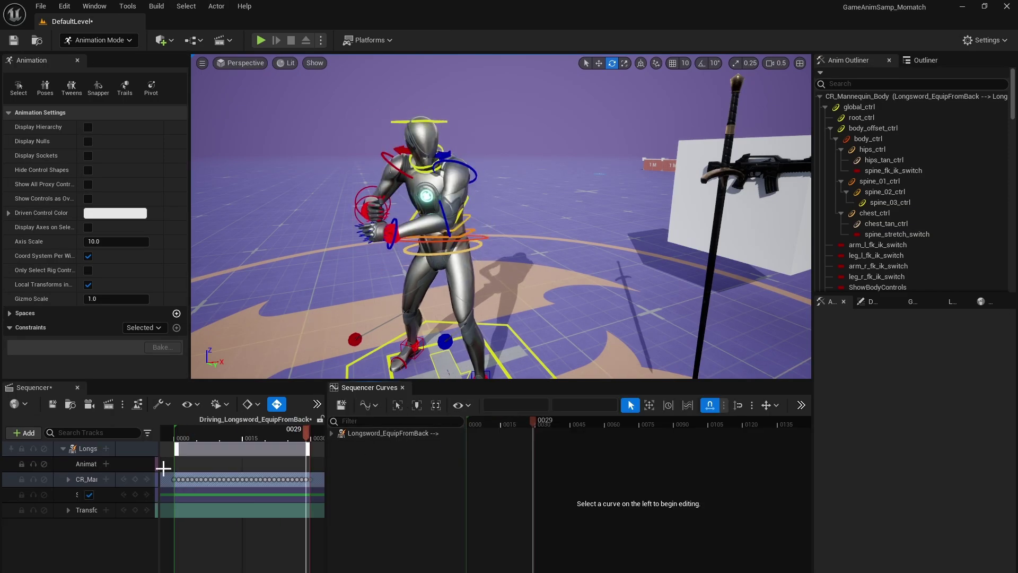
left_click(69, 479)
left_click(87, 481)
left_click_drag(317, 475, 169, 531)
key("Delete")
Scrub to frame 8 and examine the animation curves of the hand IK controls and arm_r_pv_ik_ctrl
left_click(391, 248)
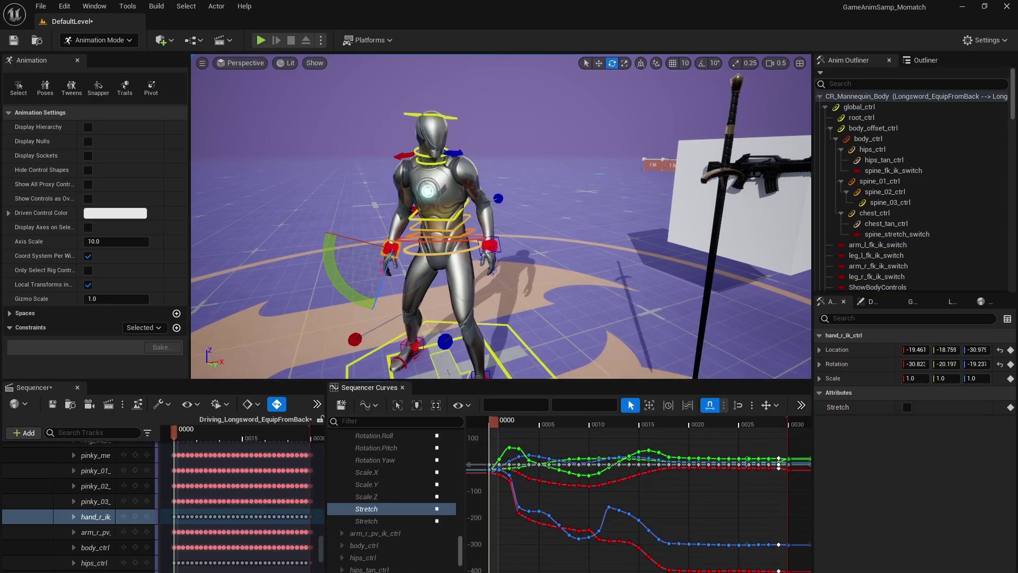
left_click_drag(493, 422, 781, 564)
key("space")
key("space")
scroll(321, 541, "down", 1)
left_click(478, 253)
key("Delete")
left_click(379, 533)
key("Delete")
mouse_move(806, 450)
left_mouse_down()
mouse_move(782, 554)
mouse_move(785, 502)
left_mouse_up()
left_click(332, 138)
key("Delete")
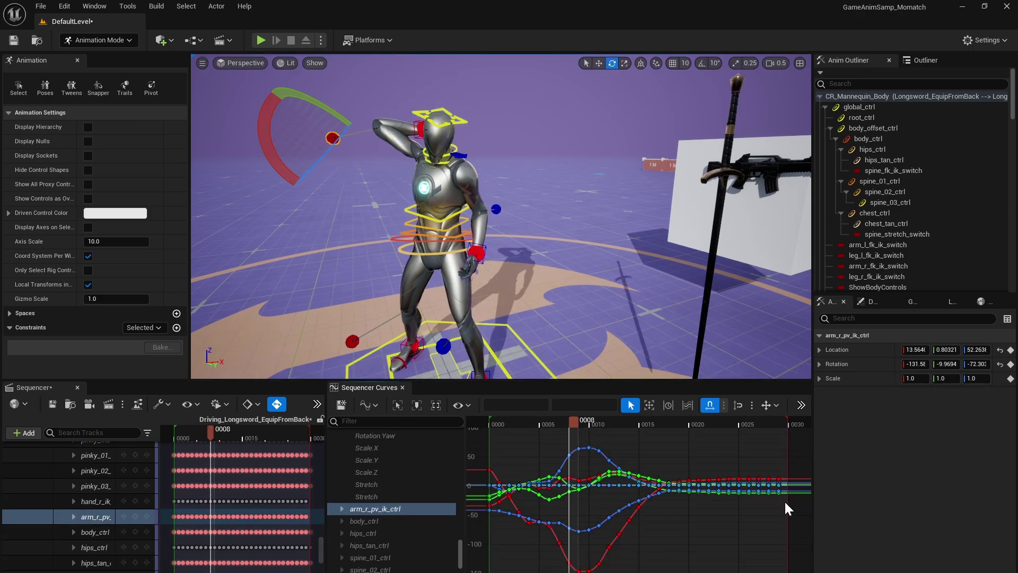
Start baking the Longsword_EquipFromBack track to a new animation asset and expand the threepeat_shooter_anims destination folder
scroll(71, 520, "up", 10)
right_click(90, 479)
left_click(100, 478)
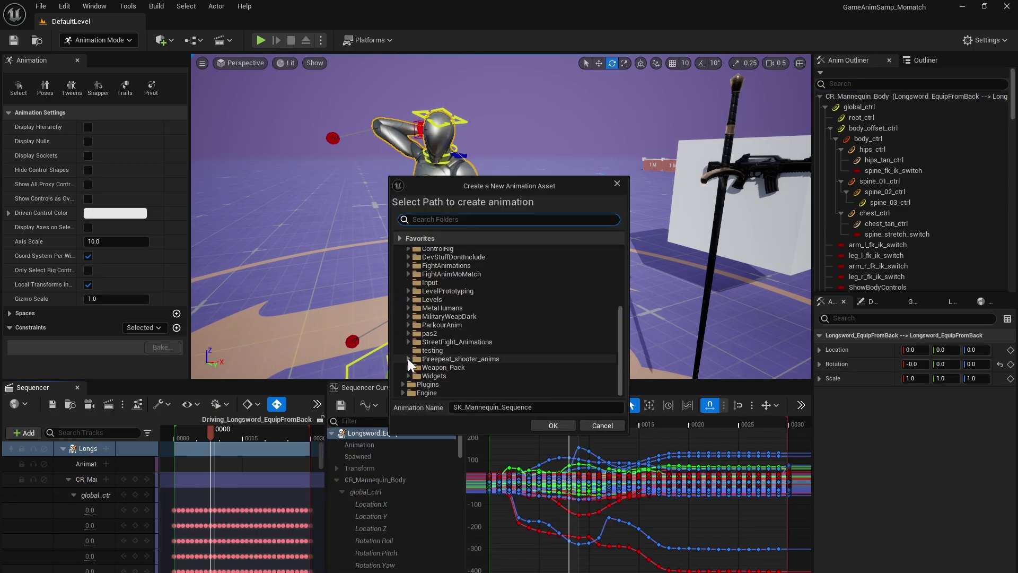
left_click(408, 358)
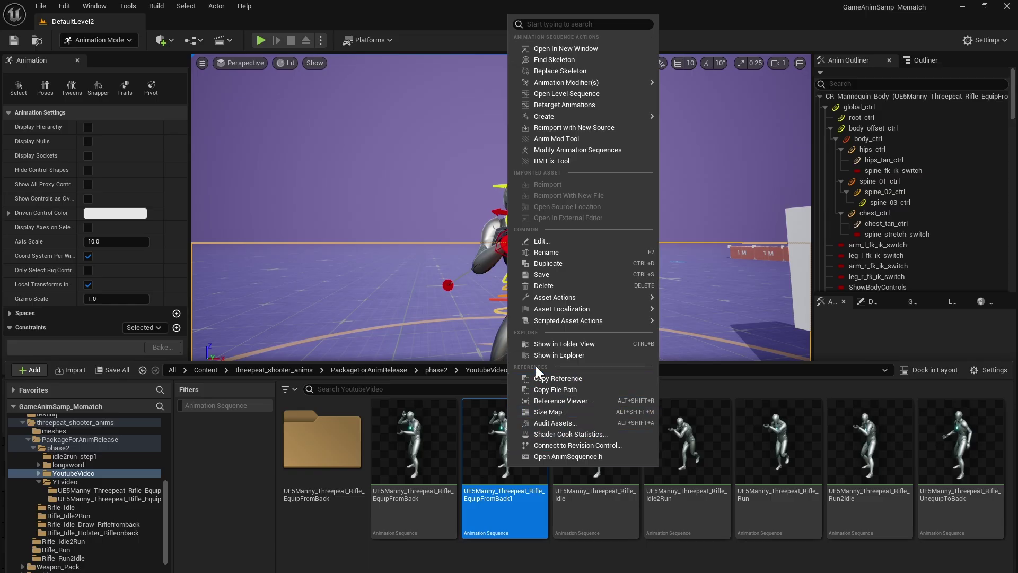
Open the UE5Manny_Threepeat_Rifle_EquipFromBack1 animation sequence and view the character in its preview
double_click(492, 453)
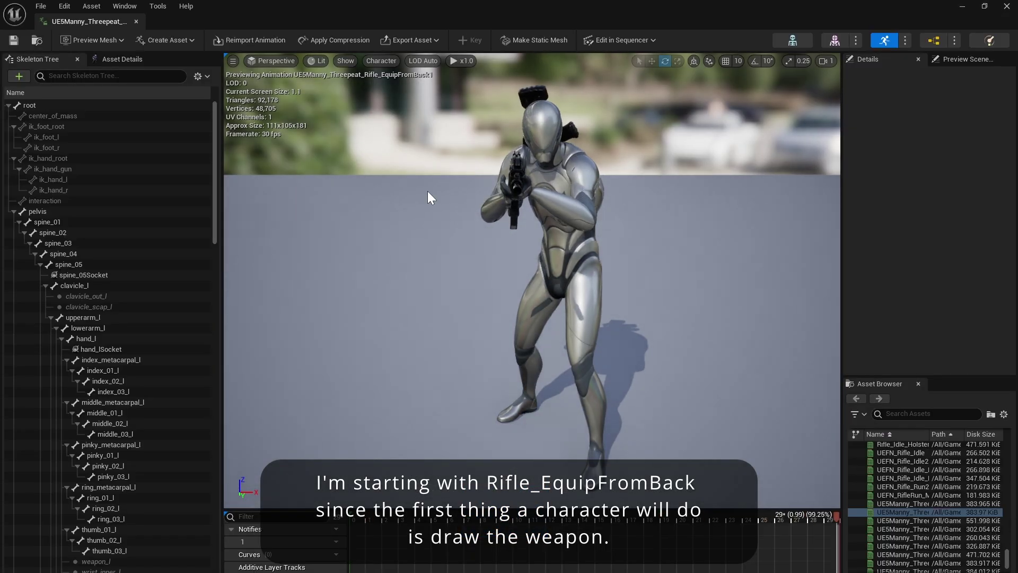
right_click_drag(418, 212, 451, 198)
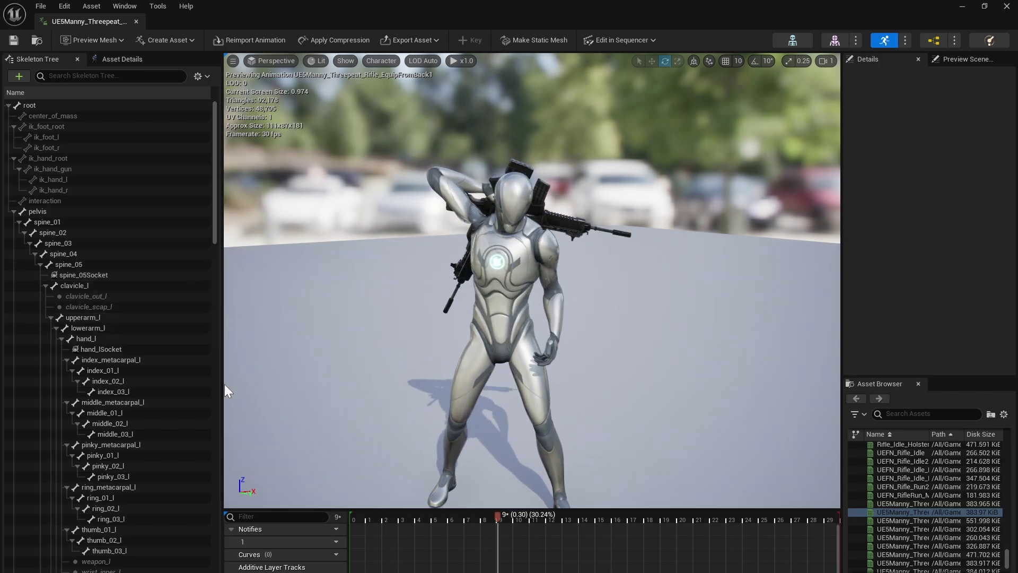
Remove all attached assets from the skeleton through spine_05Socket
scroll(111, 340, "down", 3)
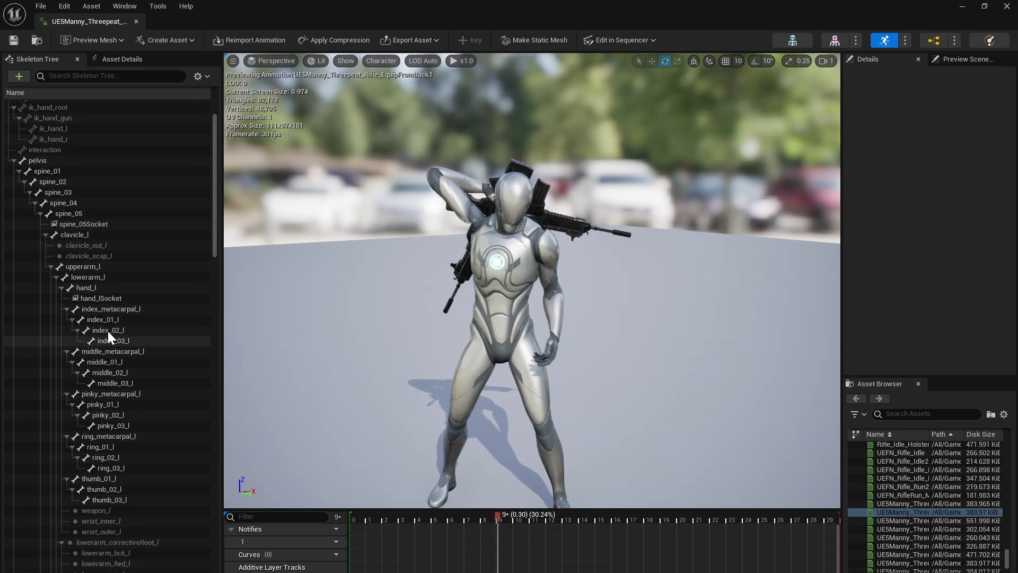
right_click(90, 224)
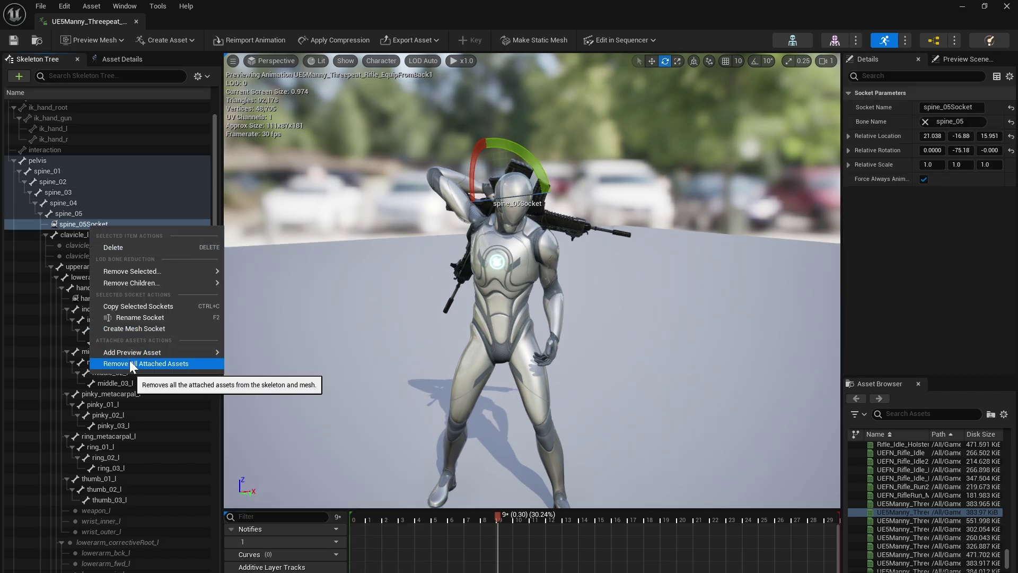
left_click(130, 364)
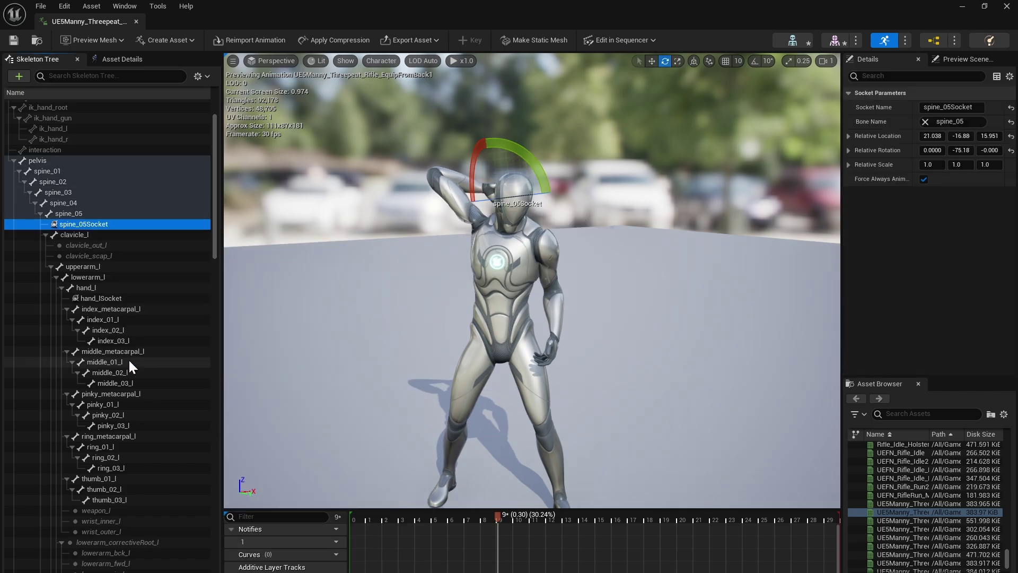
Attach SK_Sword to spine_05Socket as a preview asset and scrub the animation to frame 0
right_click(99, 225)
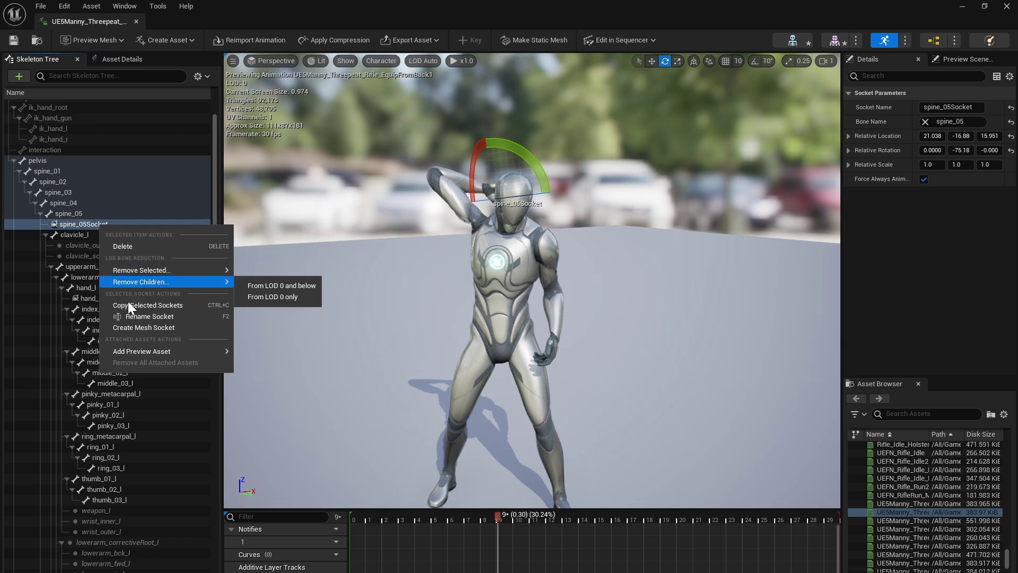
mouse_move(151, 352)
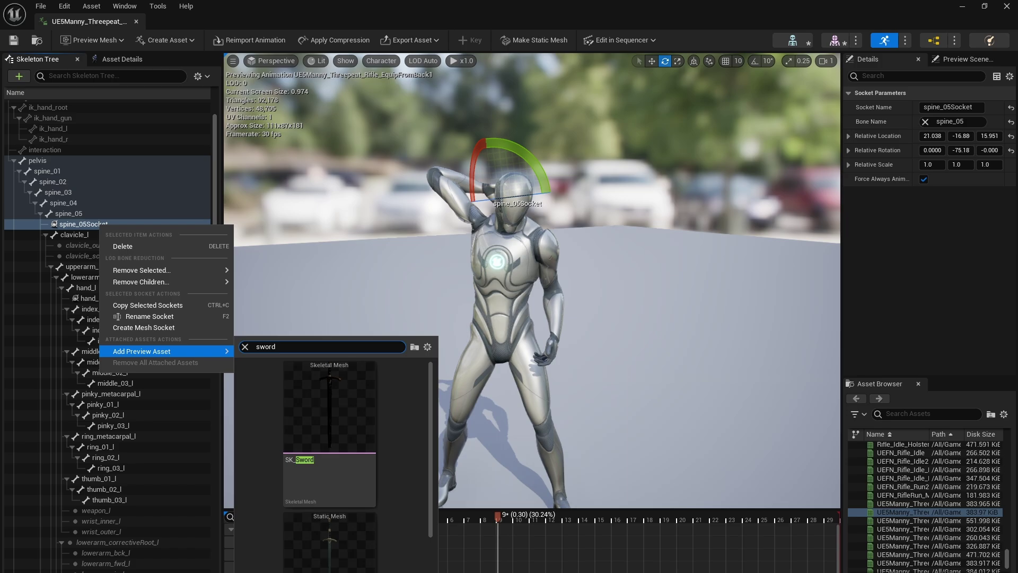
left_click(306, 411)
right_click_drag(314, 415, 385, 454)
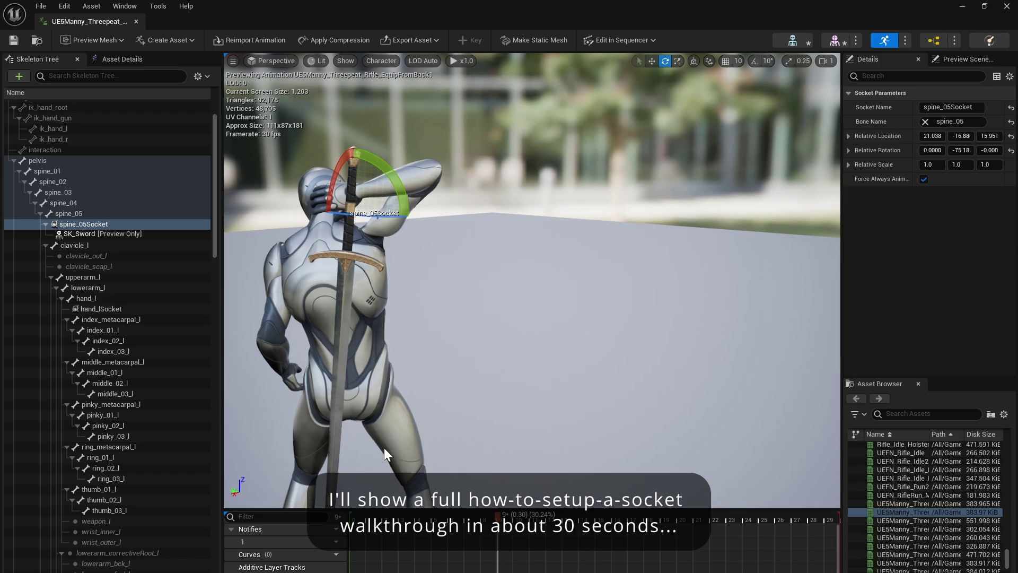
left_click_drag(501, 517, 293, 471)
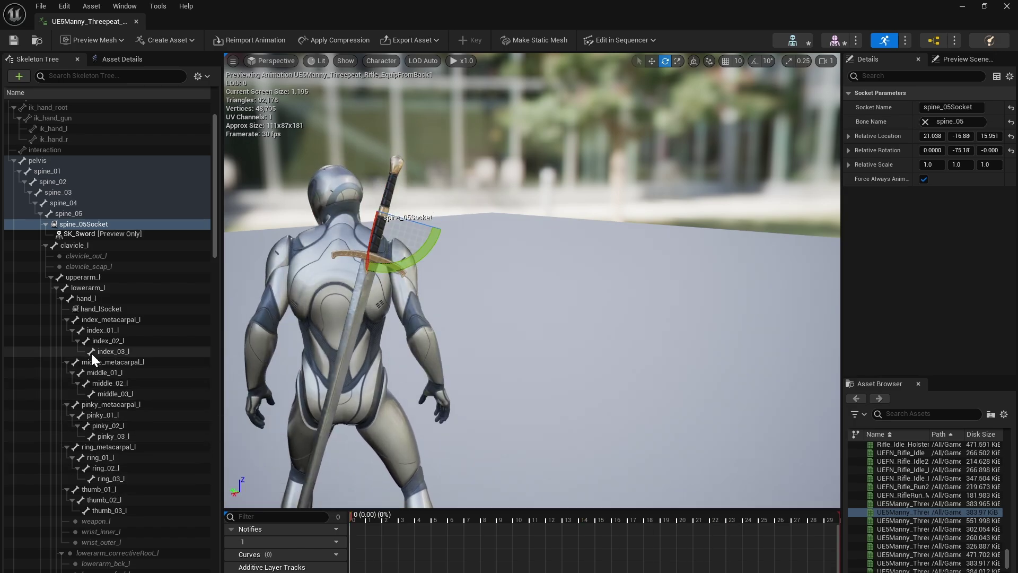
Look over the existing right-hand sockets and add a new socket to the hand_r bone
scroll(91, 353, "down", 15)
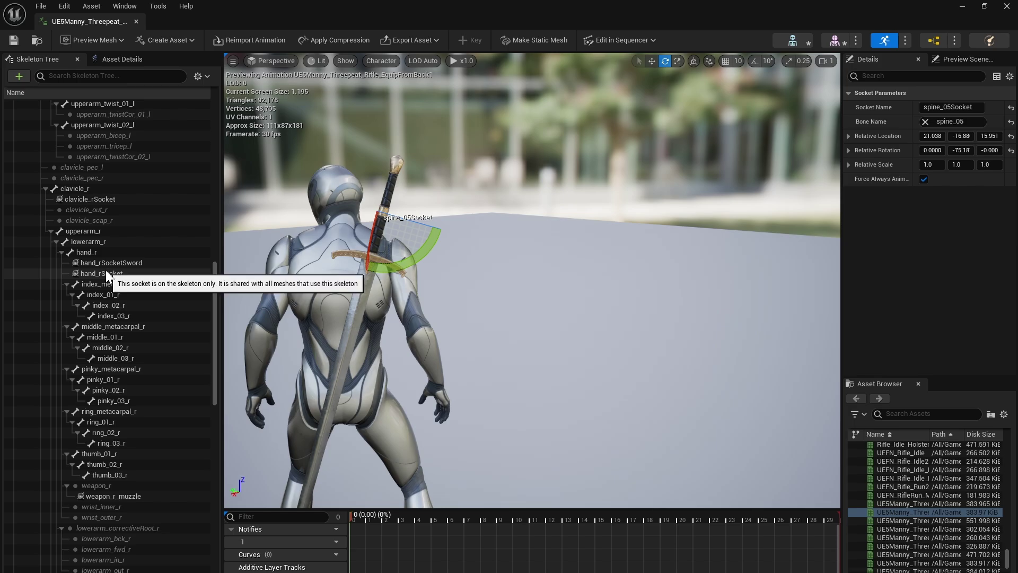
left_click(106, 262)
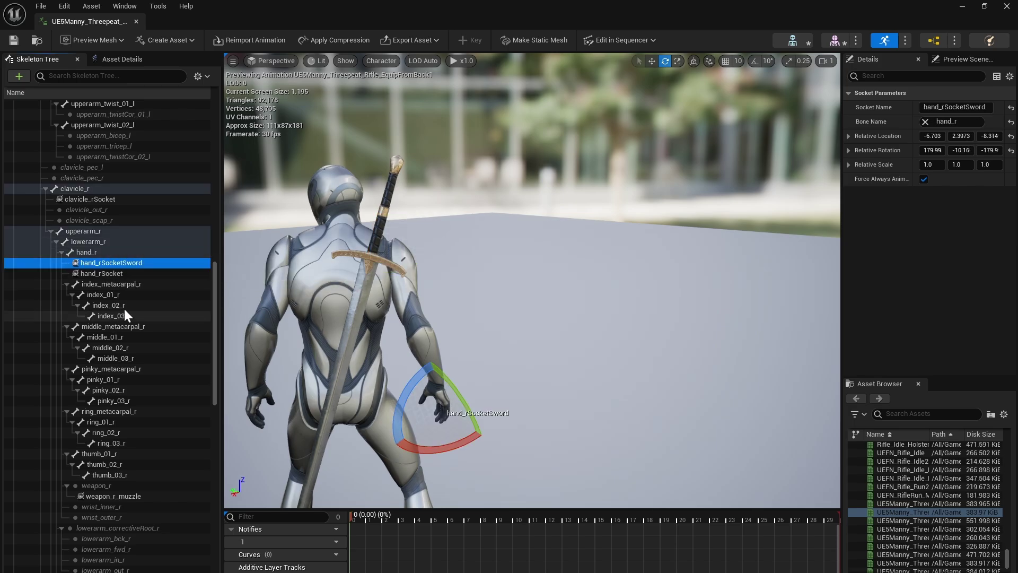
left_click(109, 273)
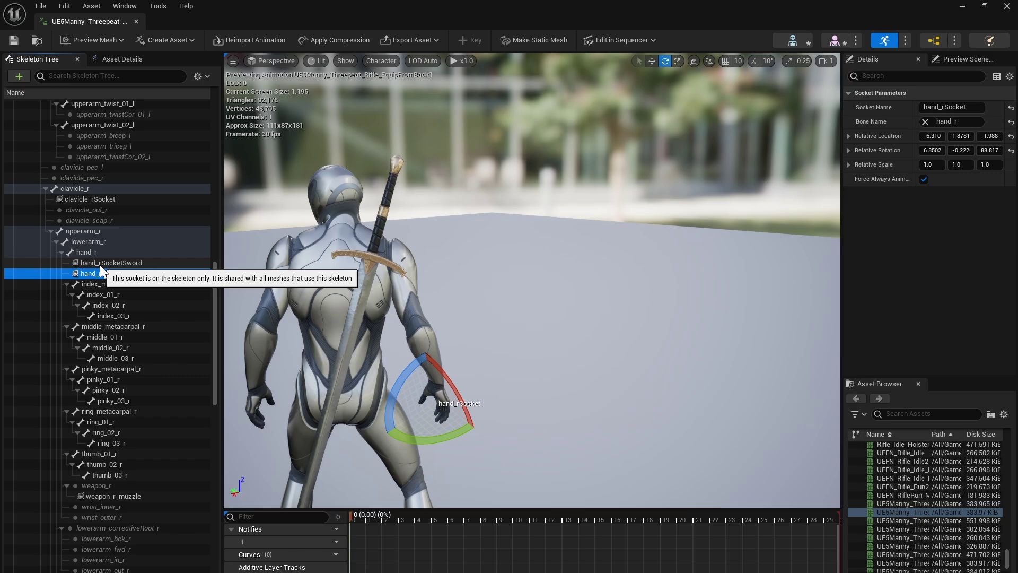
left_click(88, 251)
right_click(88, 251)
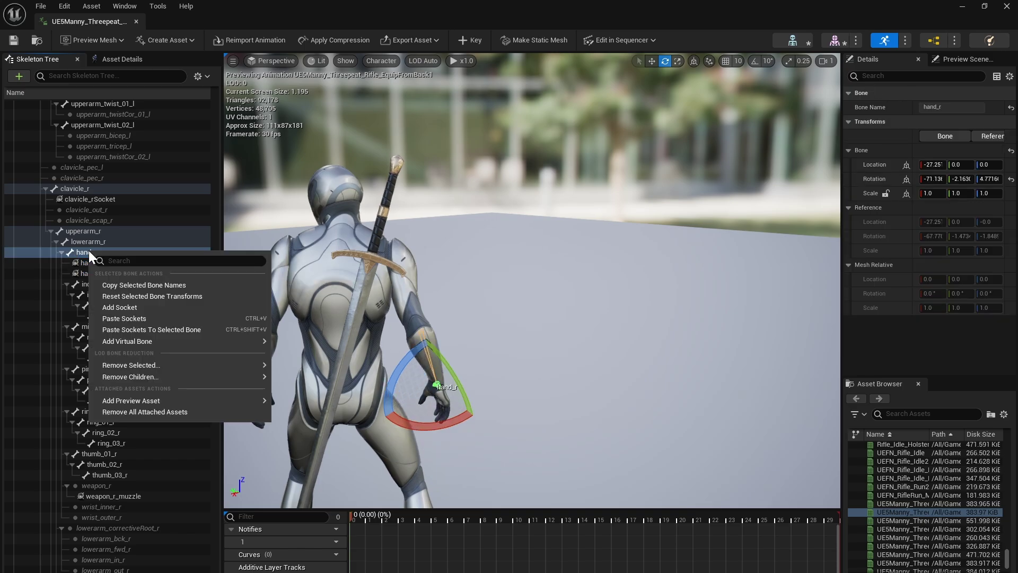
left_click(117, 307)
left_click(122, 262)
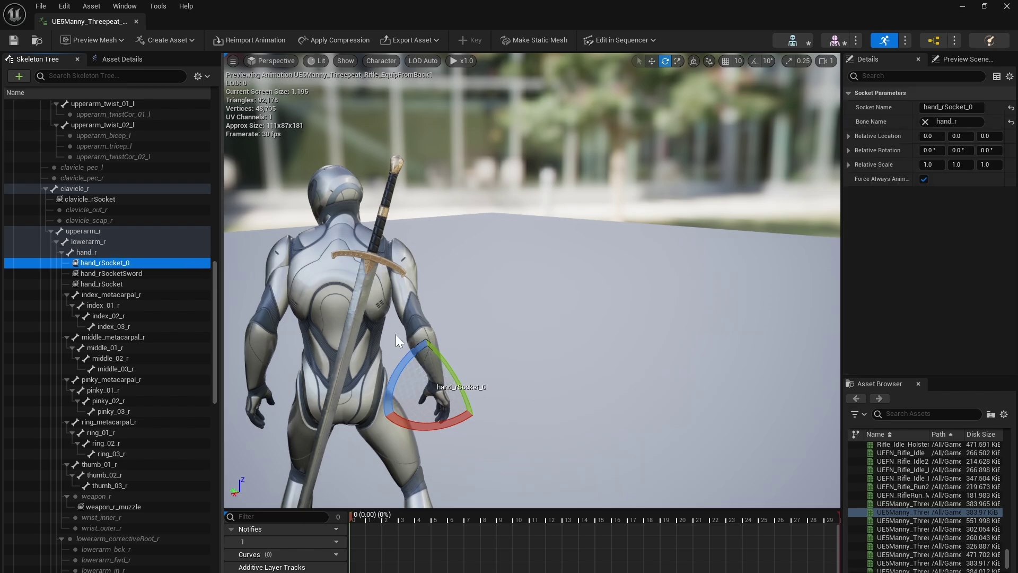
Search for sword and attach SK_Sword as a preview asset to the new hand_r socket
right_click(123, 264)
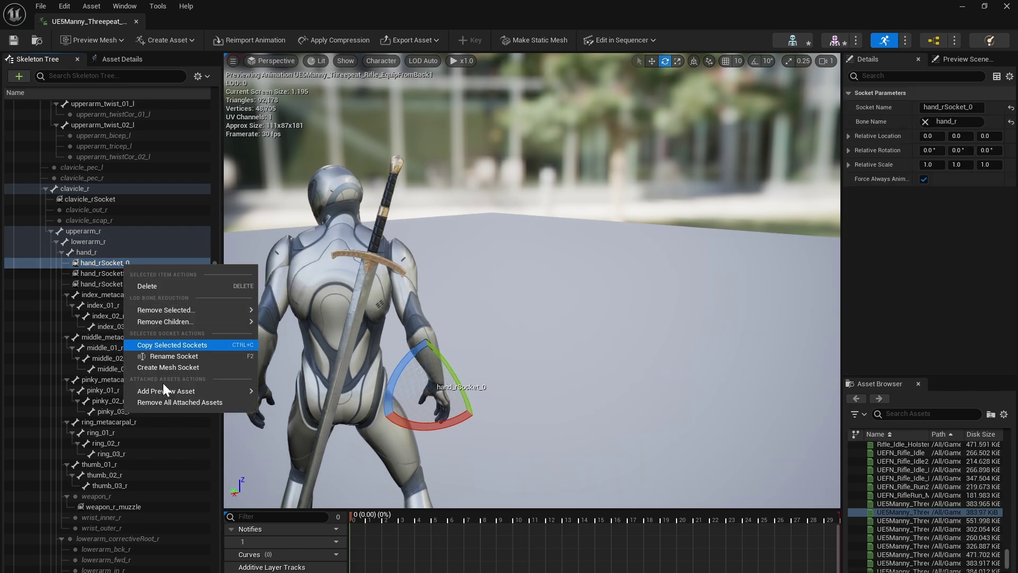
mouse_move(171, 393)
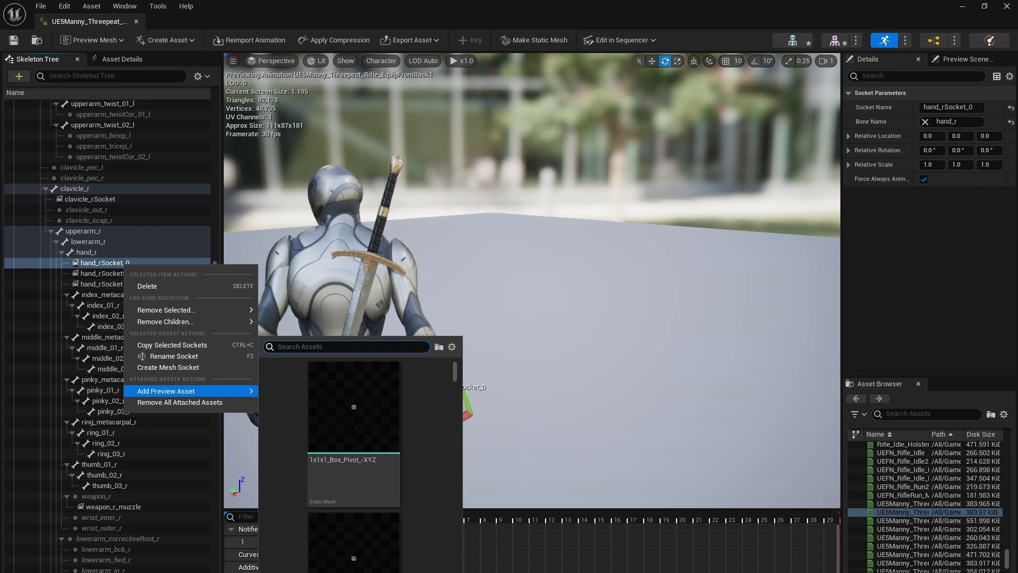
type("sword")
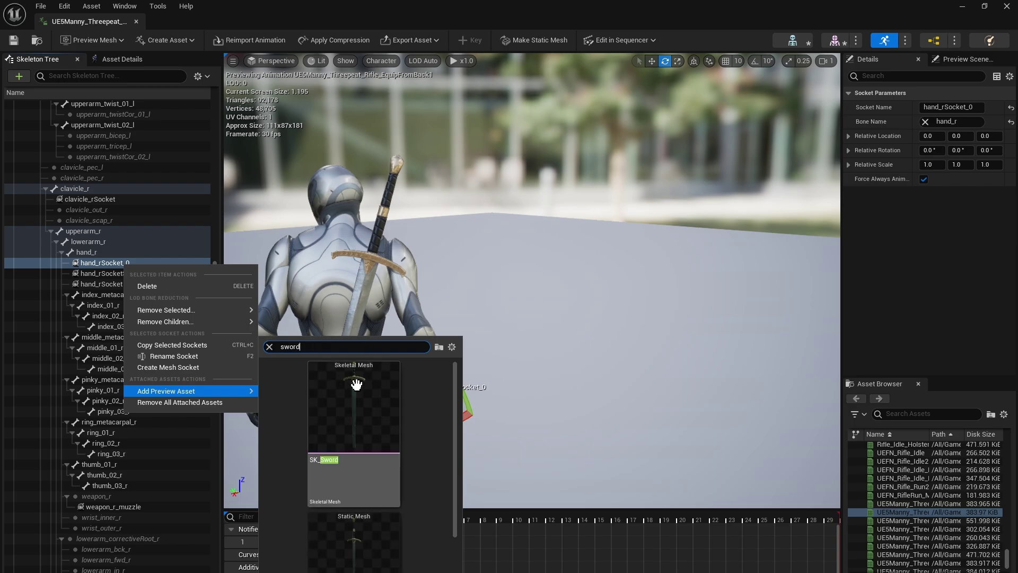
left_click(350, 419)
Rotate the new hand_r socket to about -180, -4.2, 180 and move it to about -7.7, 0, -8.7, bringing the grip to the hand
right_click_drag(444, 403, 234, 401)
left_click_drag(555, 344, 577, 354)
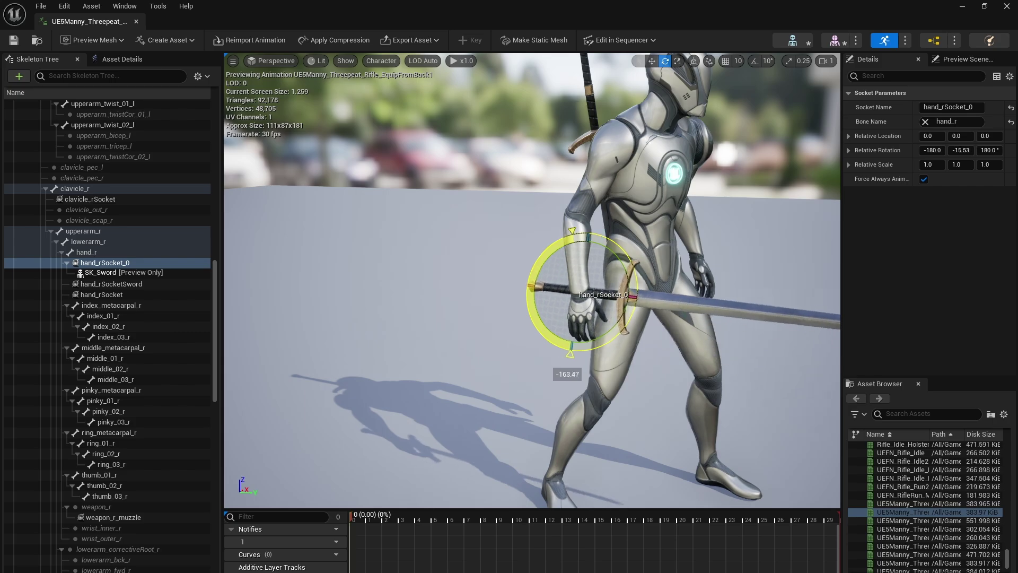
key("w")
mouse_move(590, 351)
right_mouse_down()
mouse_move(493, 349)
mouse_move(668, 351)
mouse_move(578, 354)
mouse_move(593, 351)
right_mouse_up()
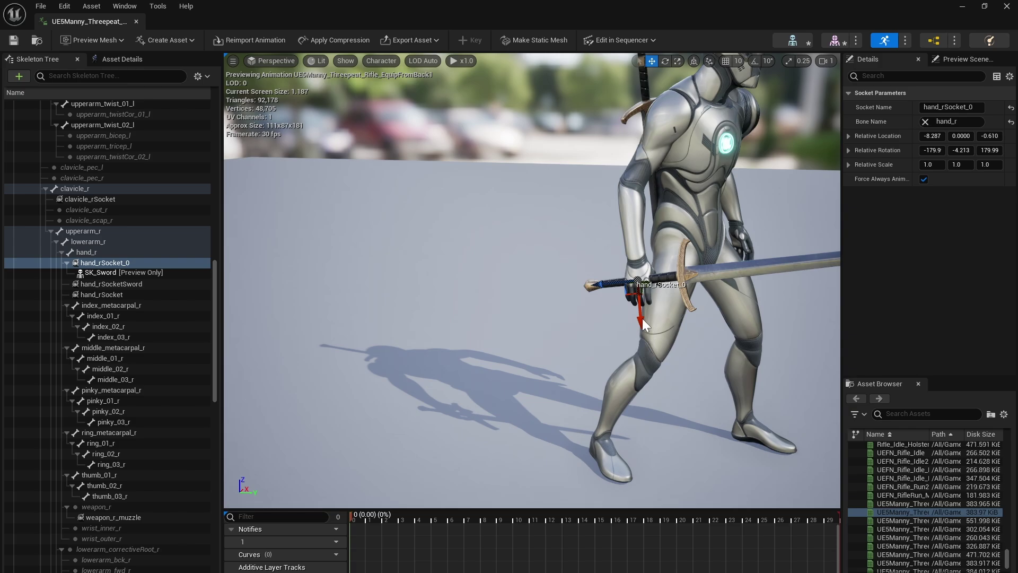
left_click_drag(600, 284, 584, 289)
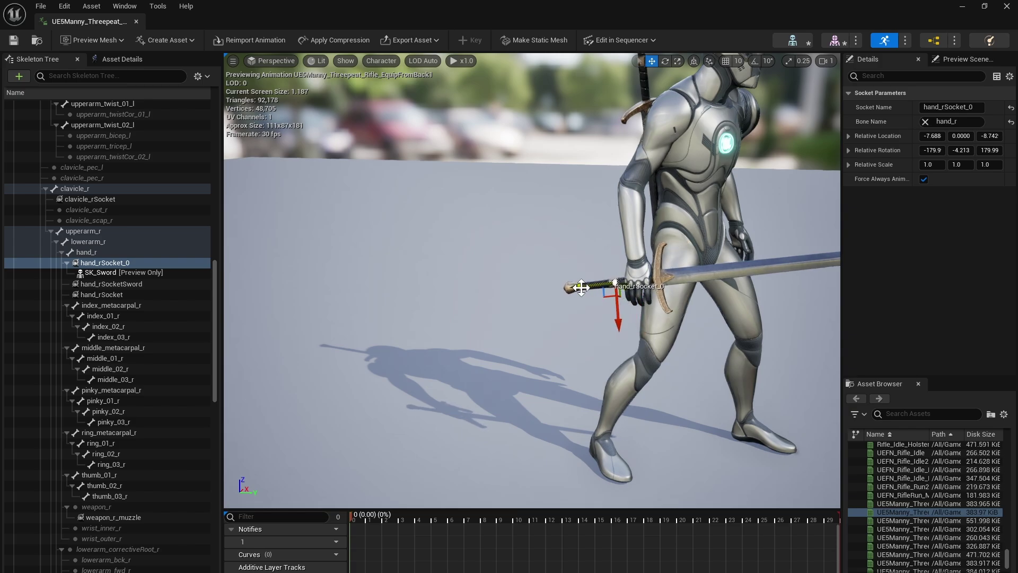
Shift the new hand_r socket along Y to about 2.1 so the sword grip lines up with the palm
key("f")
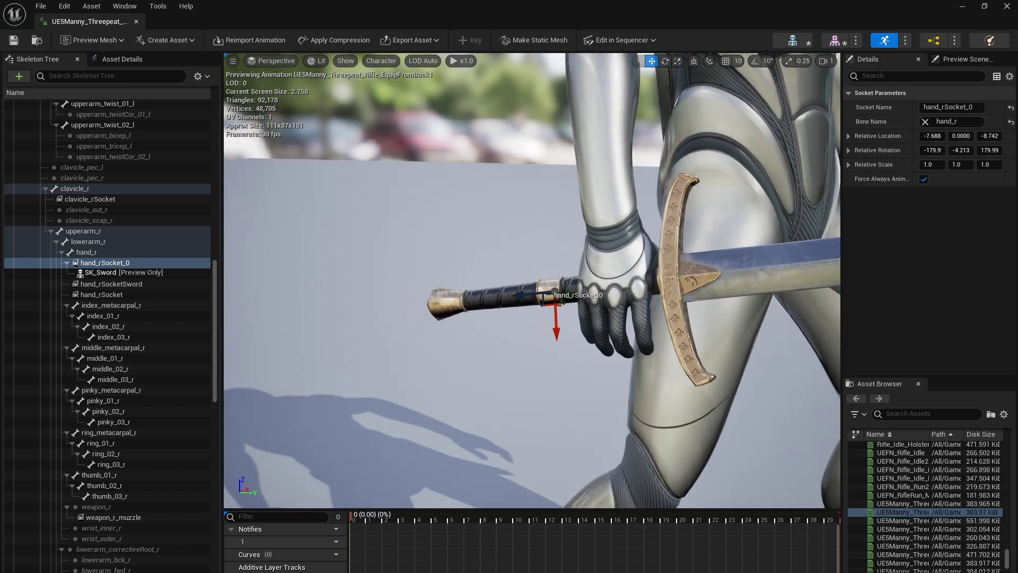
right_click_drag(530, 281, 376, 265)
scroll(307, 280, "down", 1)
scroll(308, 281, "down", 1)
key("w")
right_click_drag(629, 348, 630, 321)
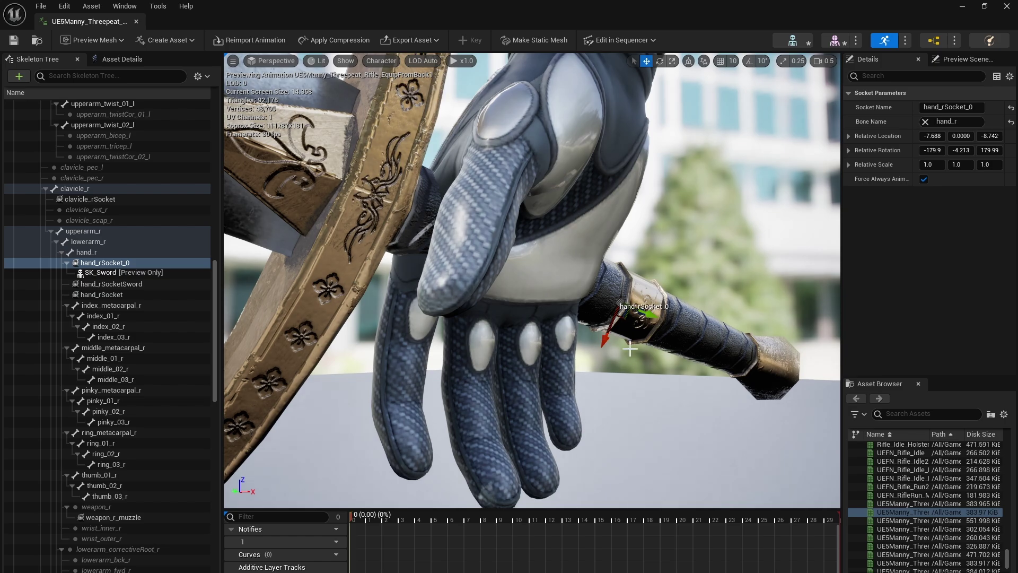
left_click_drag(651, 318, 666, 386)
key("a")
right_click_drag(667, 386, 869, 371)
key("s")
scroll(646, 389, "down", 8)
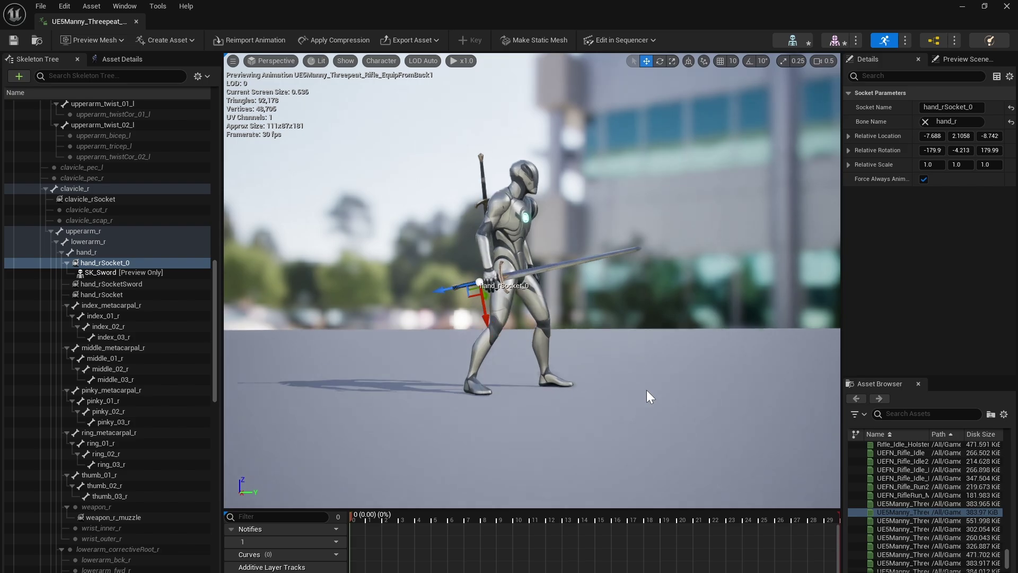
Bake the rifle equip animation to the CR_Mannequin_Body control rig for editing in Sequencer
left_click(104, 285)
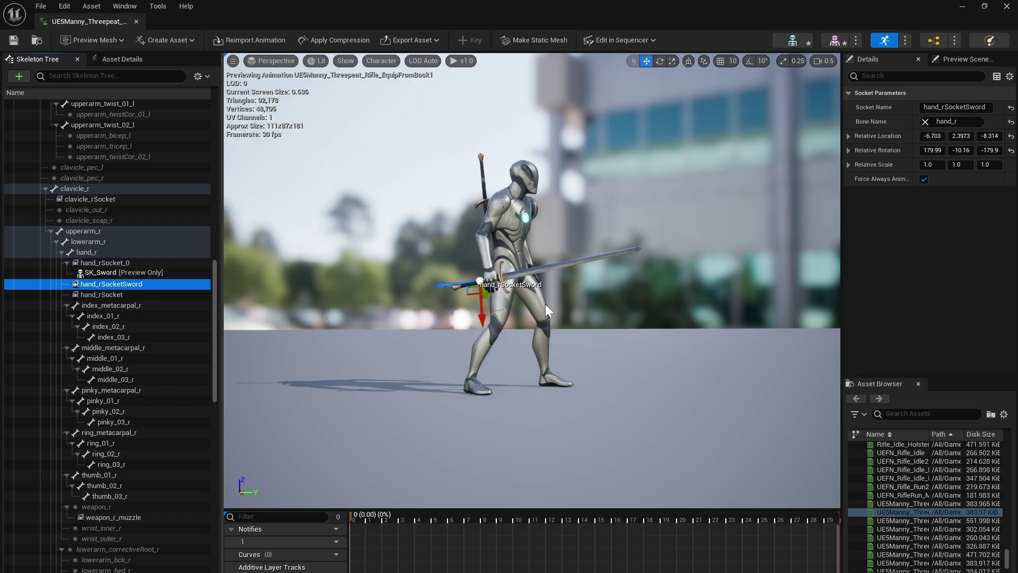
left_click(638, 43)
mouse_move(635, 100)
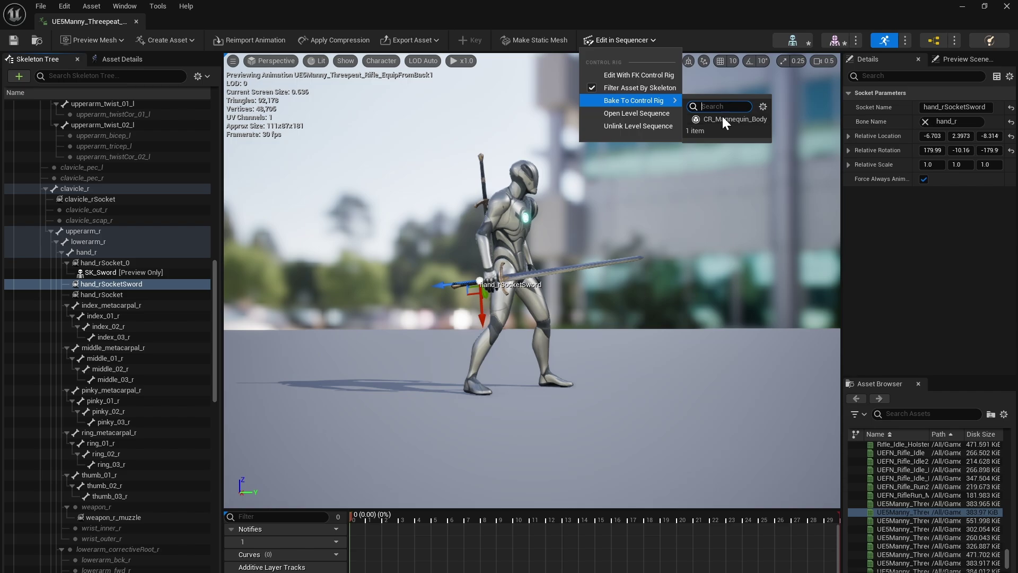
left_click(722, 118)
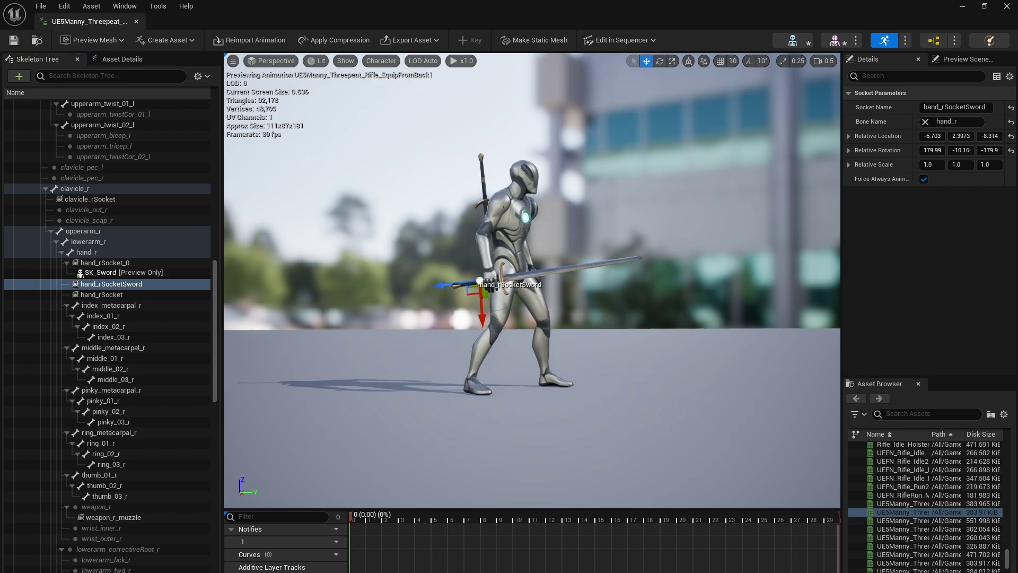
left_click(523, 344)
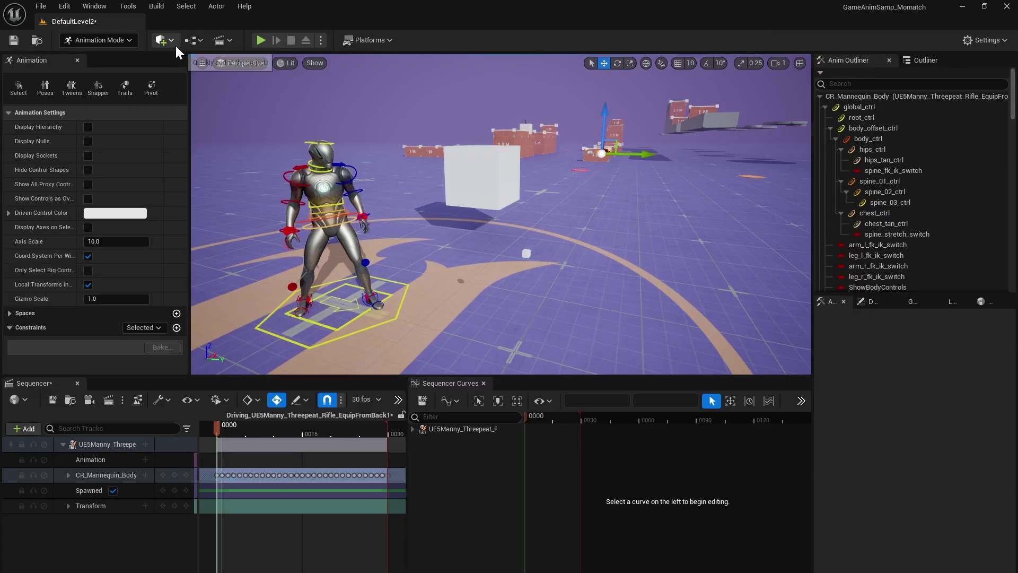
Search the placeable assets for sw, add SM_Sword to the level, and raise it beside the mannequin
left_click(171, 42)
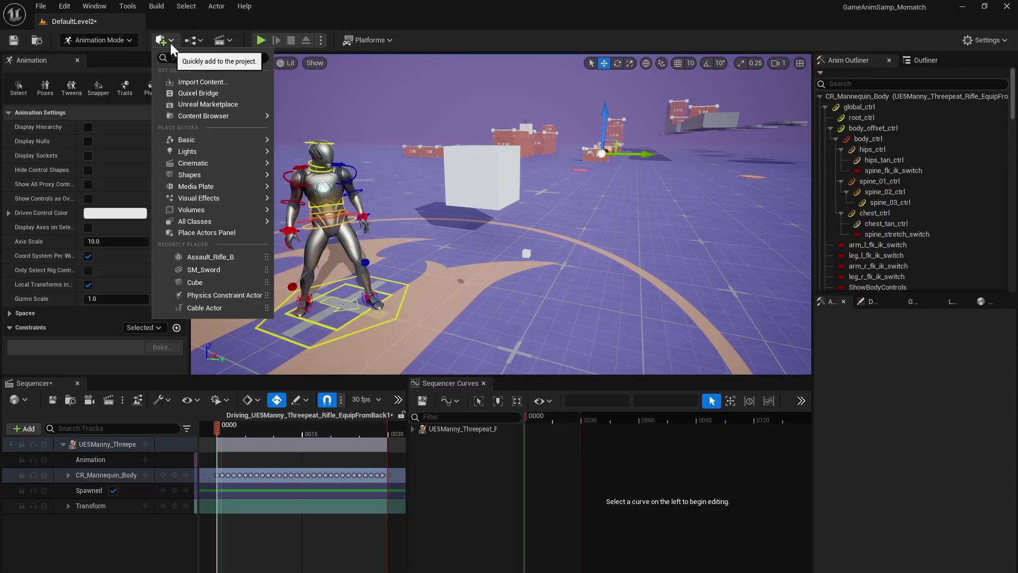
type("sw")
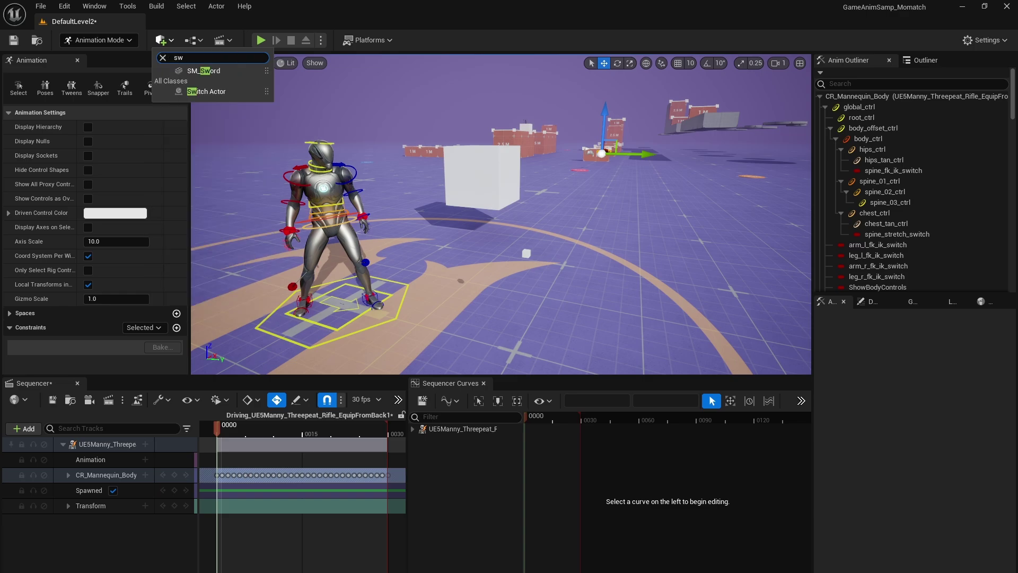
left_click(212, 90)
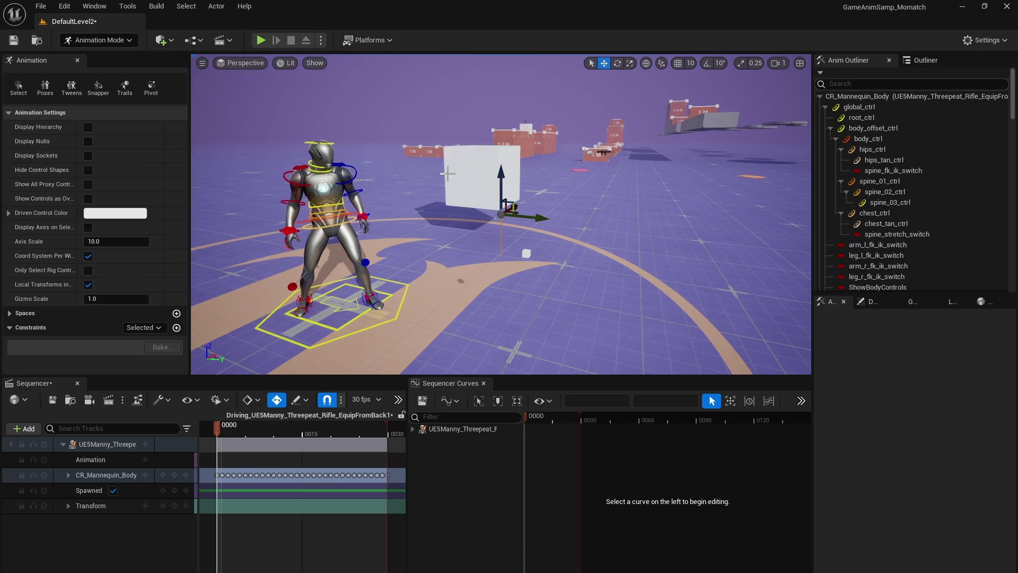
left_click_drag(501, 179, 504, 112)
left_click_drag(537, 150, 480, 156)
right_click_drag(480, 158, 482, 187)
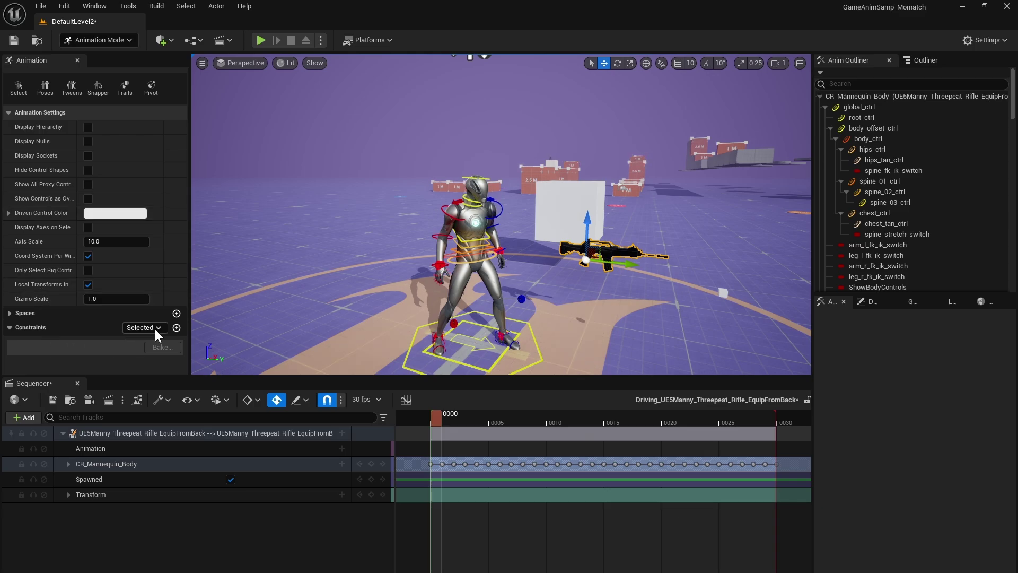
In the rifle sequence, create a Parent constraint attaching Assault_Rifle_B to the mannequin's clavicle_rSocket
left_click(177, 328)
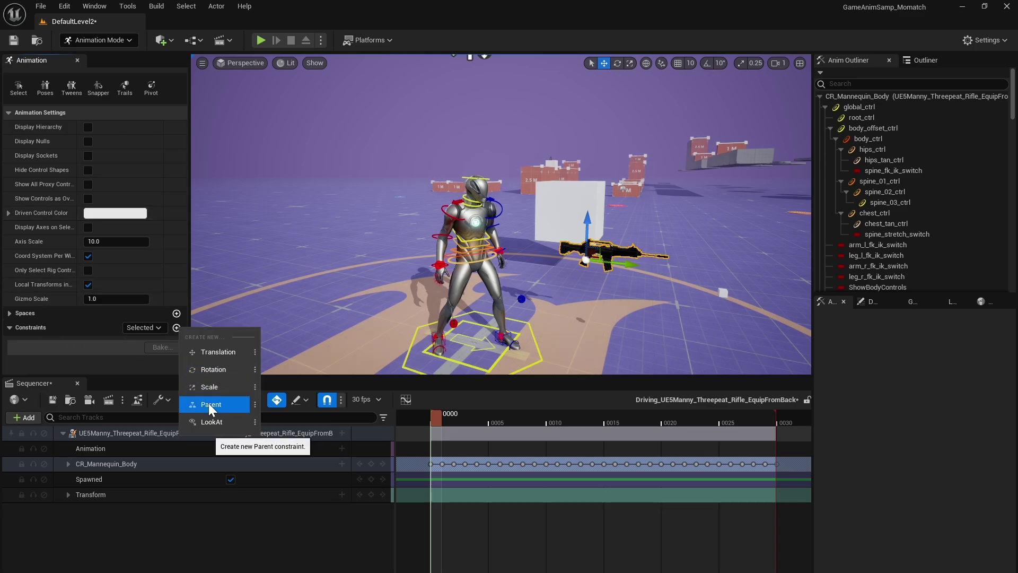
left_click(209, 403)
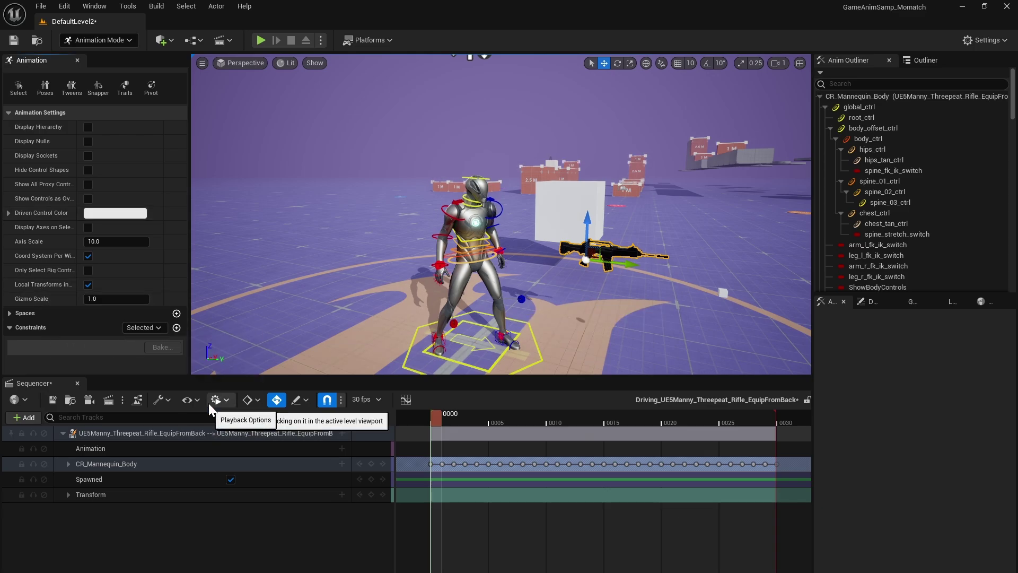
left_click(478, 217)
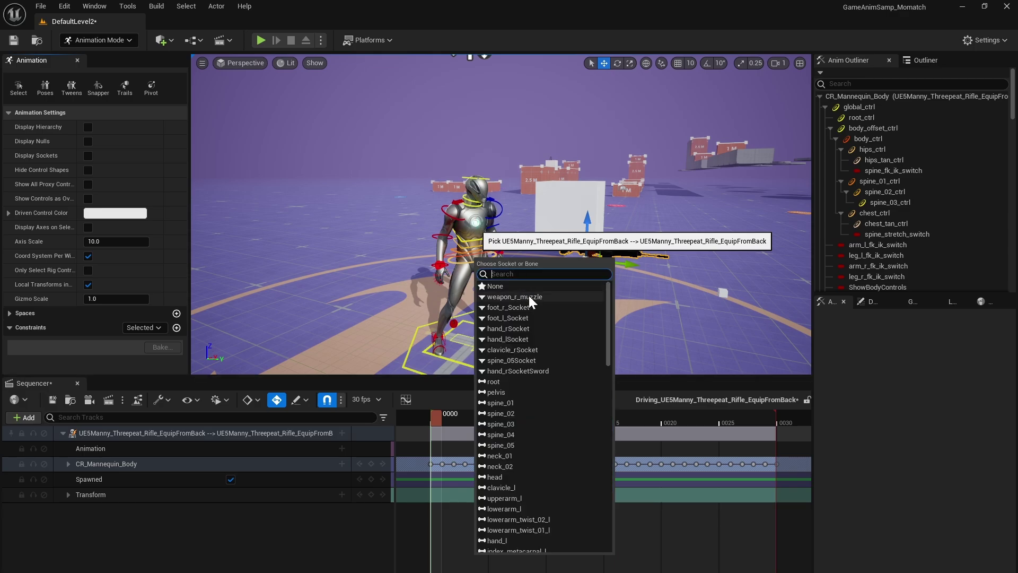
left_click(520, 350)
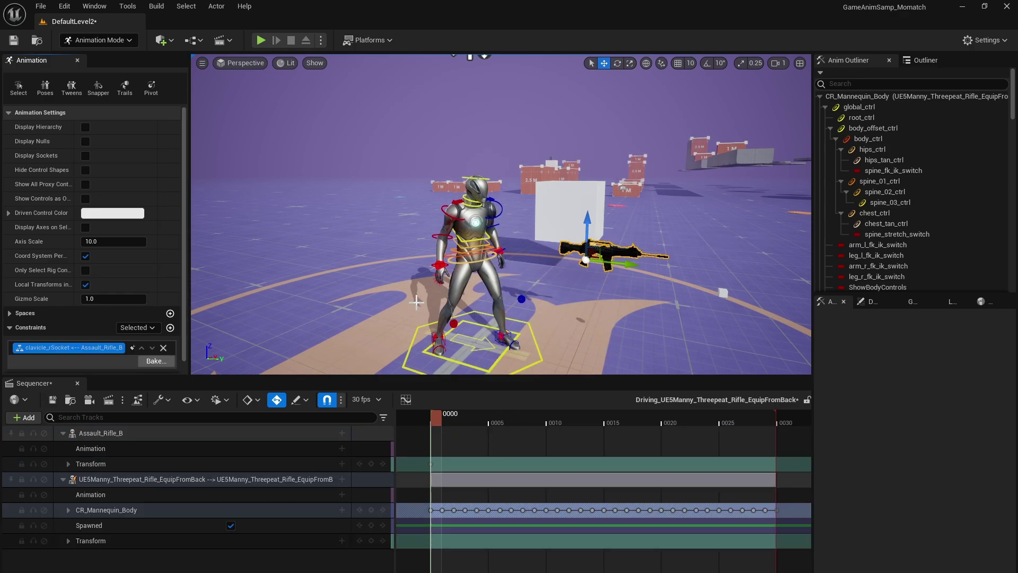
Disable Dynamic Offset and Maintain Offset on the rifle's constraint, then scrub the timeline to check the rifle on the back
right_click(75, 348)
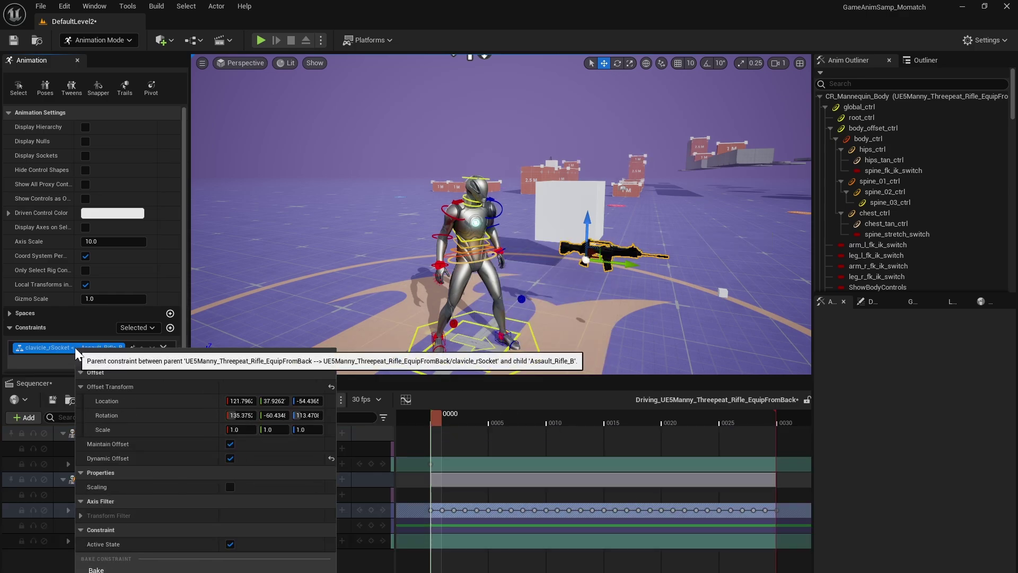
left_click(229, 458)
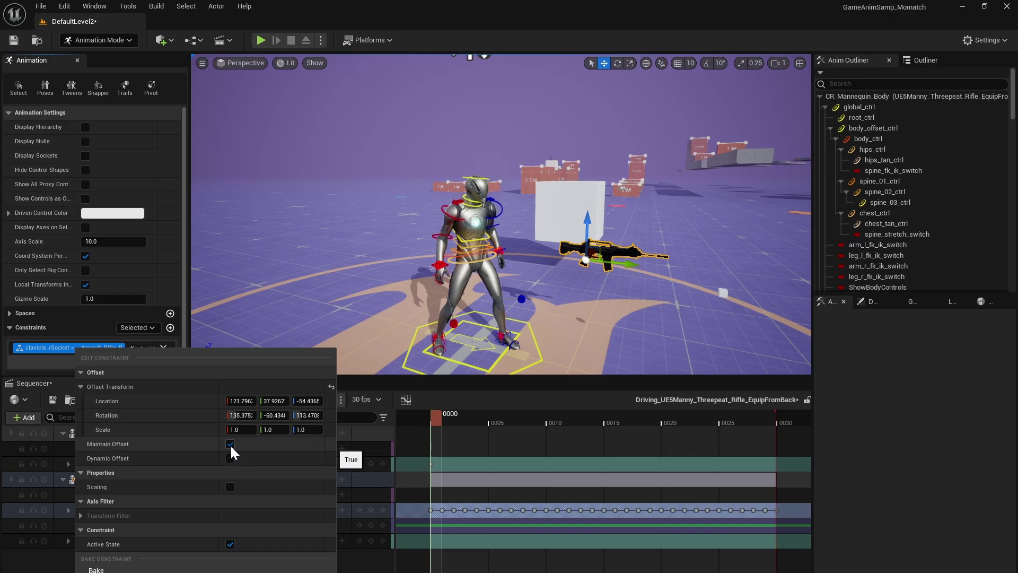
left_click(230, 444)
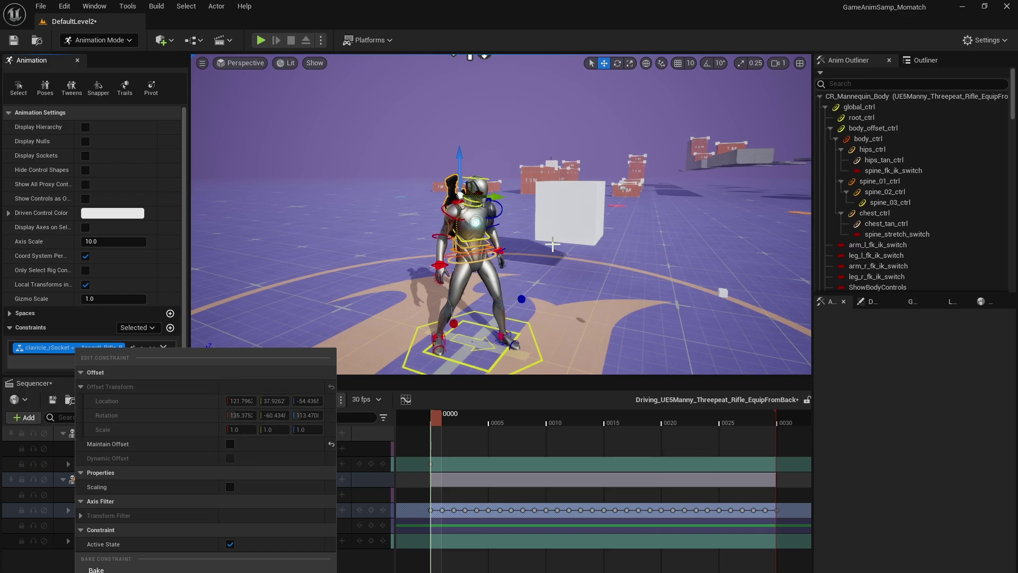
right_click_drag(553, 244, 705, 221)
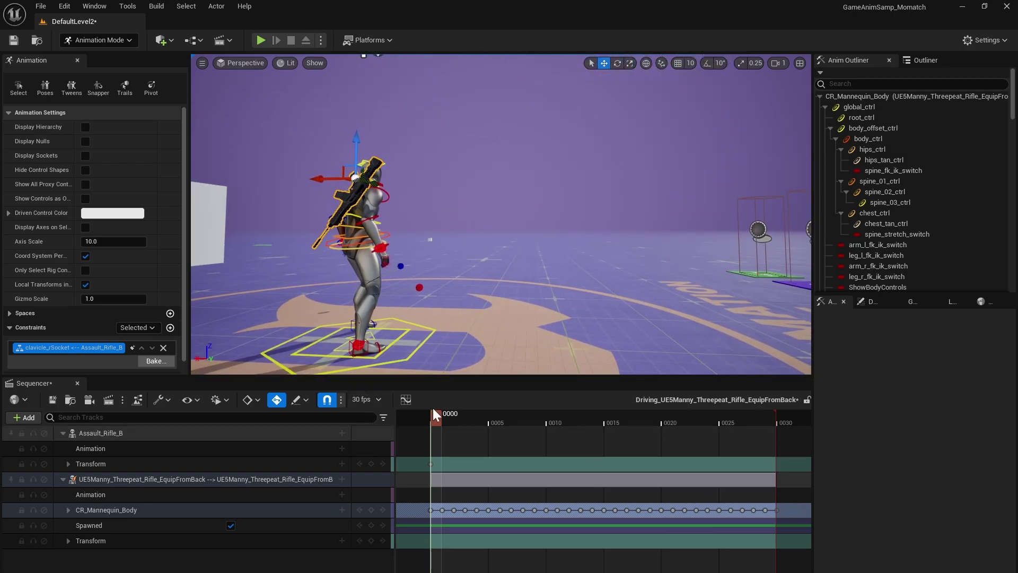
left_click_drag(432, 413, 685, 398)
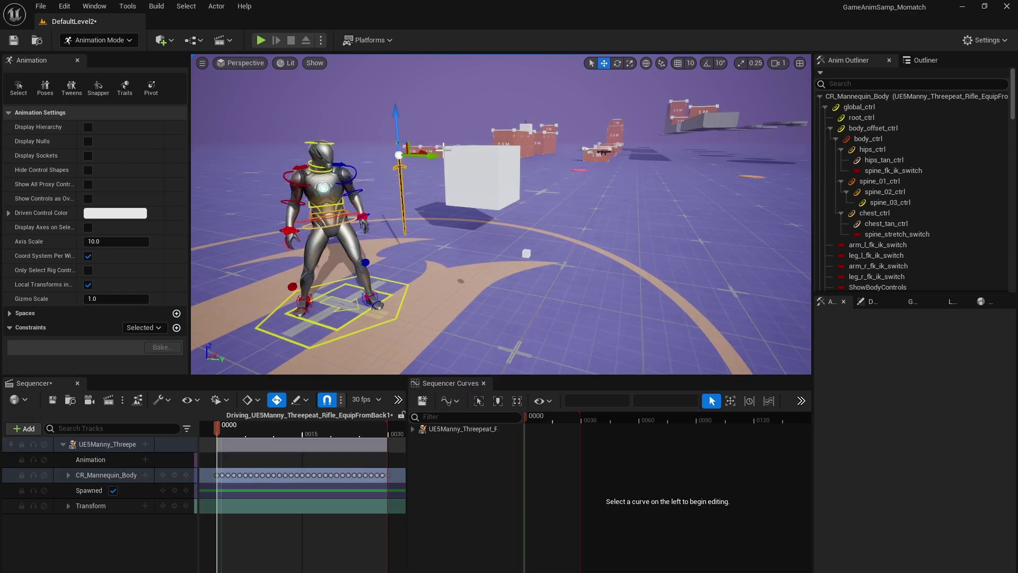
In the sword sequence, shift SM_Sword along Y, farther away from the mannequin
left_click_drag(432, 156, 477, 156)
right_click_drag(477, 157, 562, 161)
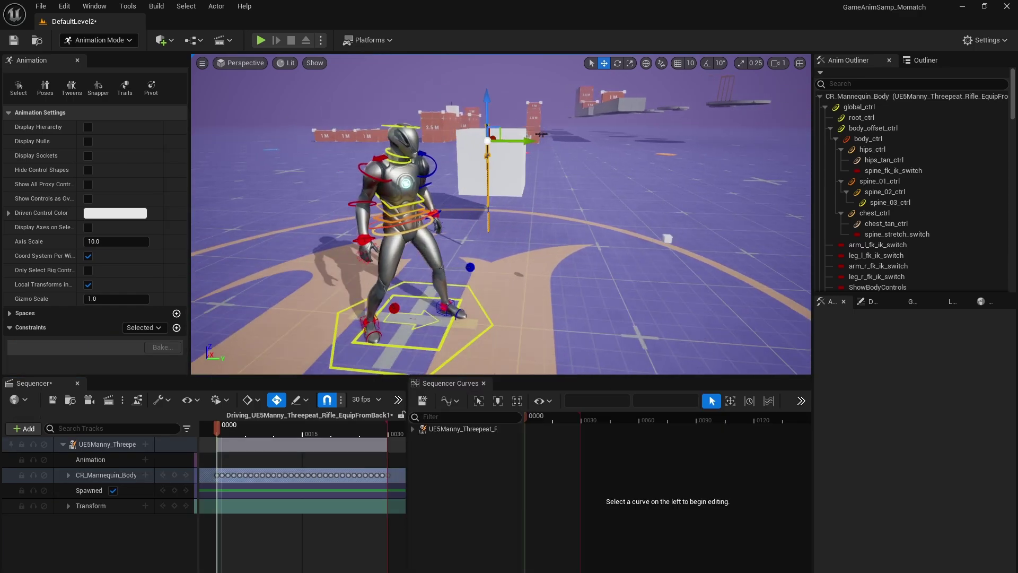
key("a")
right_click_drag(461, 178, 462, 177)
key("d")
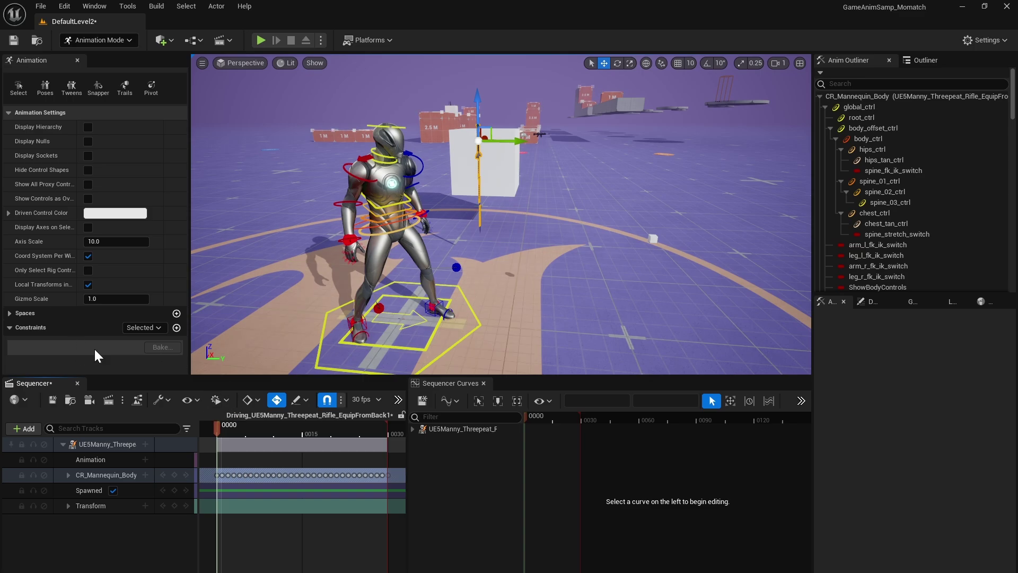
Create a Parent constraint attaching SM_Sword to the mannequin's spine_05Socket
left_click(177, 327)
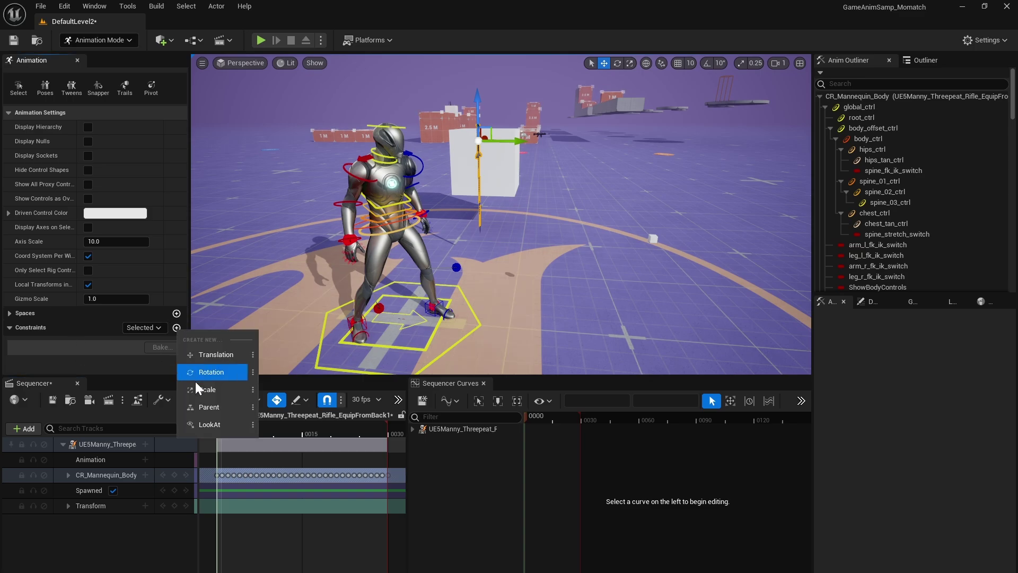
left_click(204, 406)
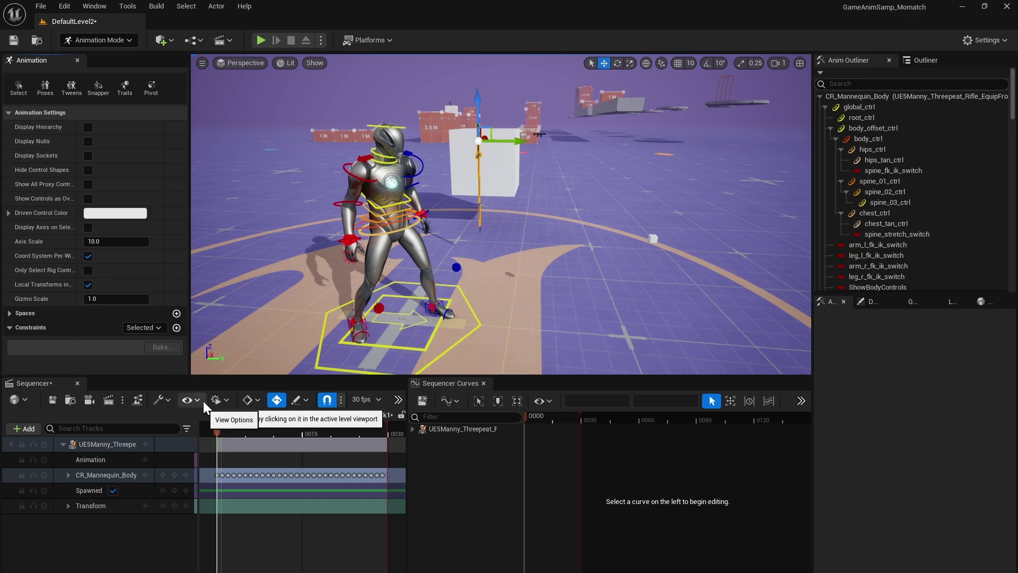
left_click(393, 183)
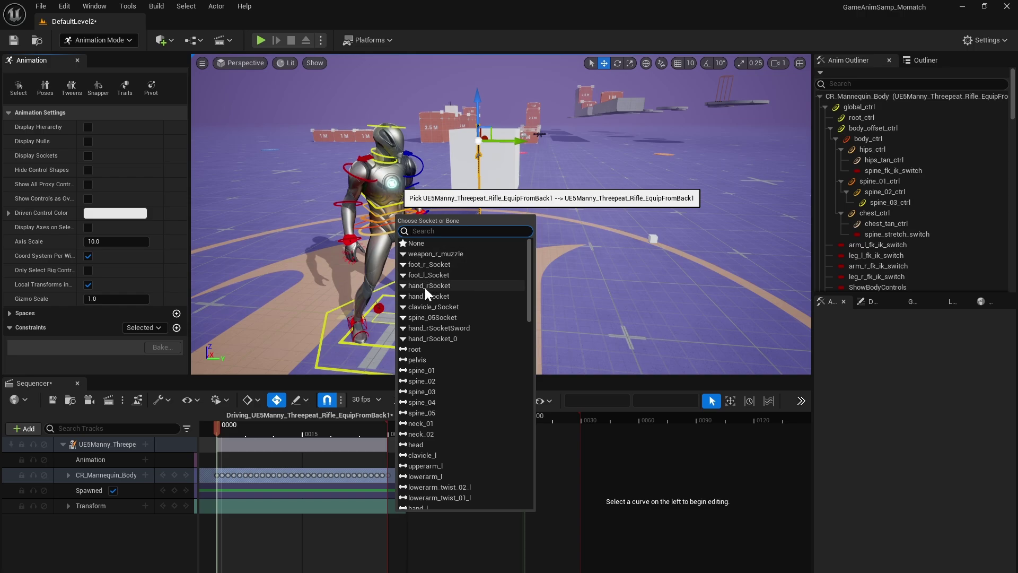
left_click(432, 317)
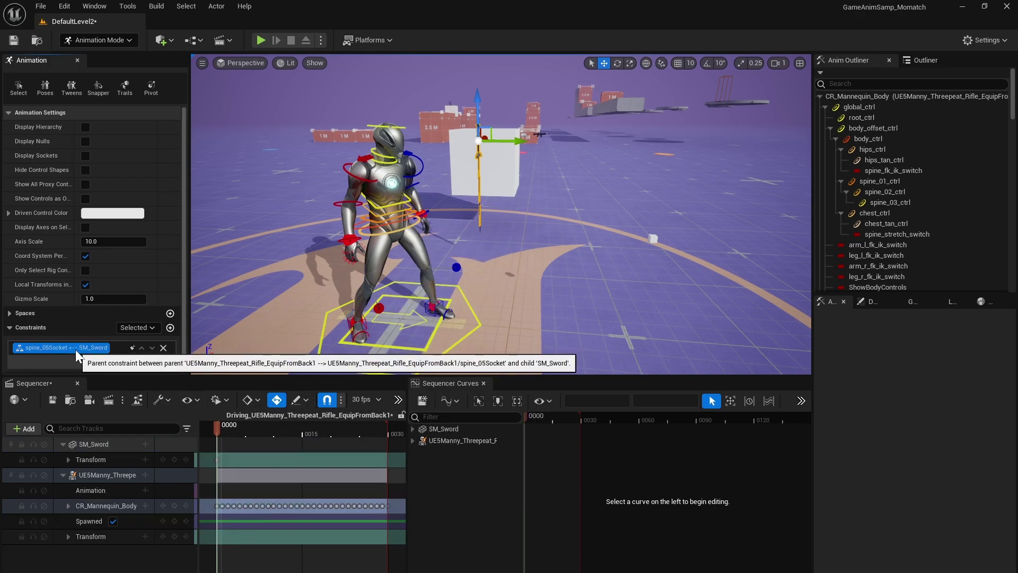
Disable Dynamic Offset and Maintain Offset on the sword's constraint, then scrub to frame 9 to compare the hand with the grip
double_click(45, 346)
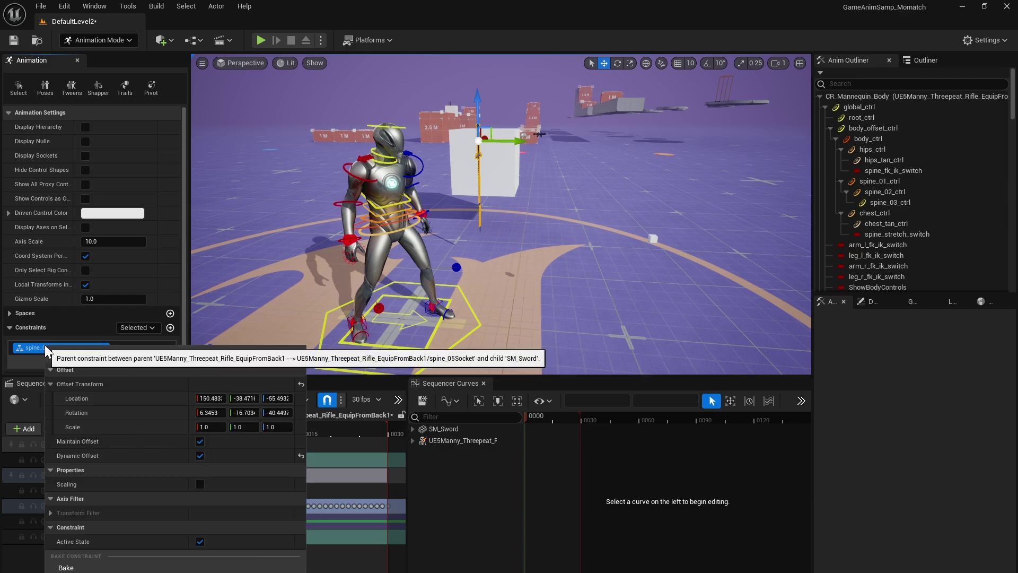
left_click(200, 454)
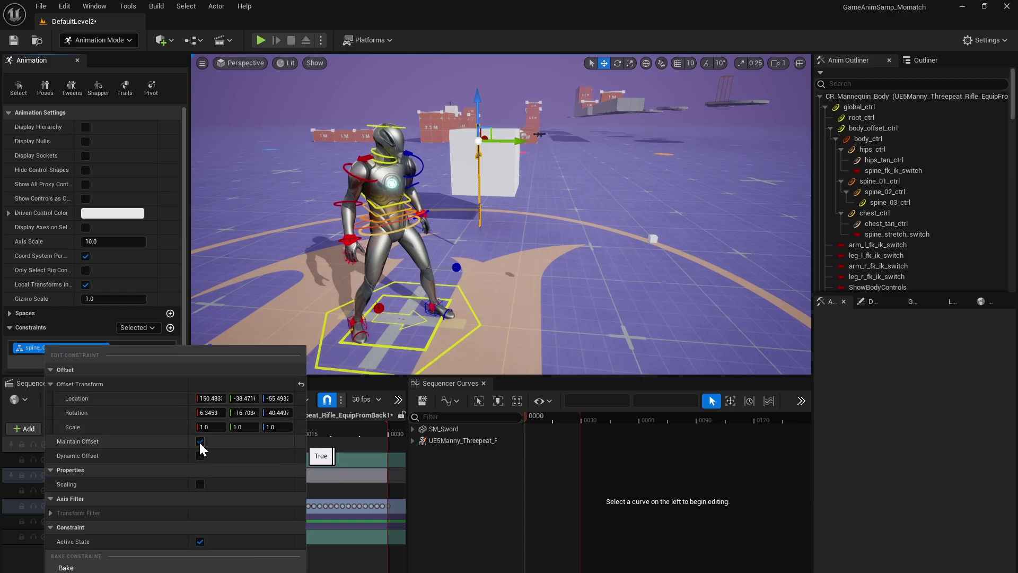
left_click(200, 441)
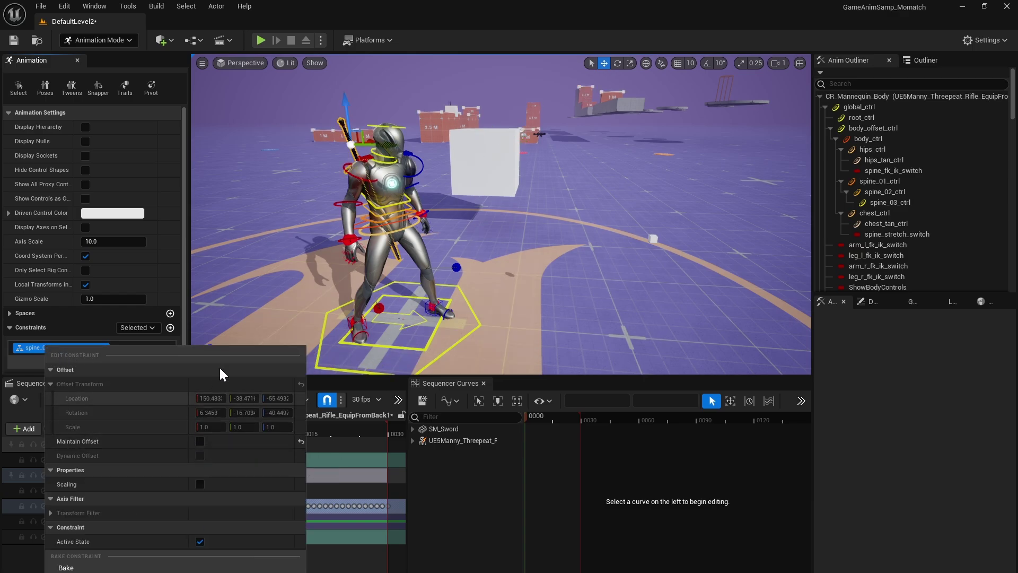
left_click(20, 357)
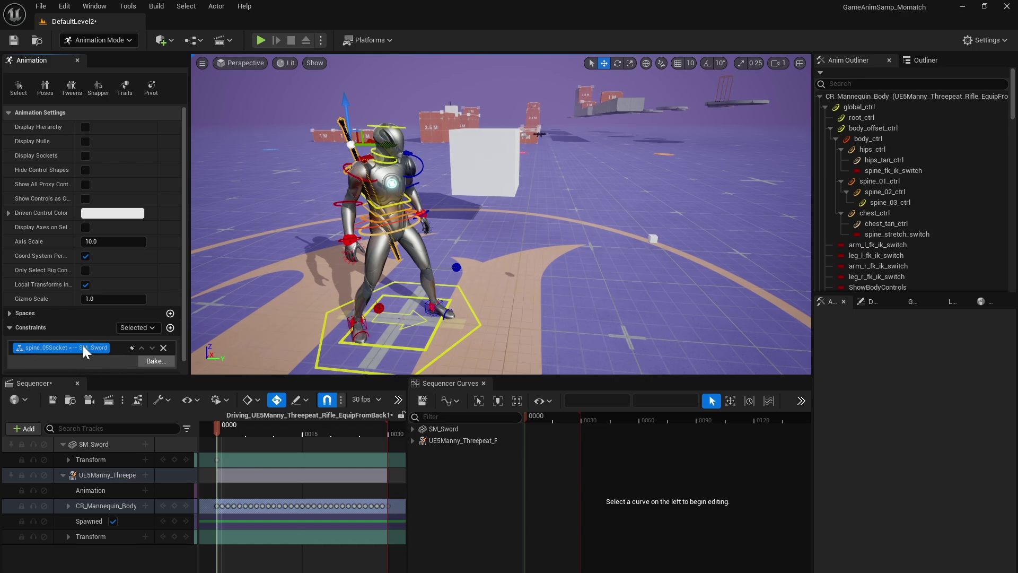
left_click_drag(215, 425, 269, 430)
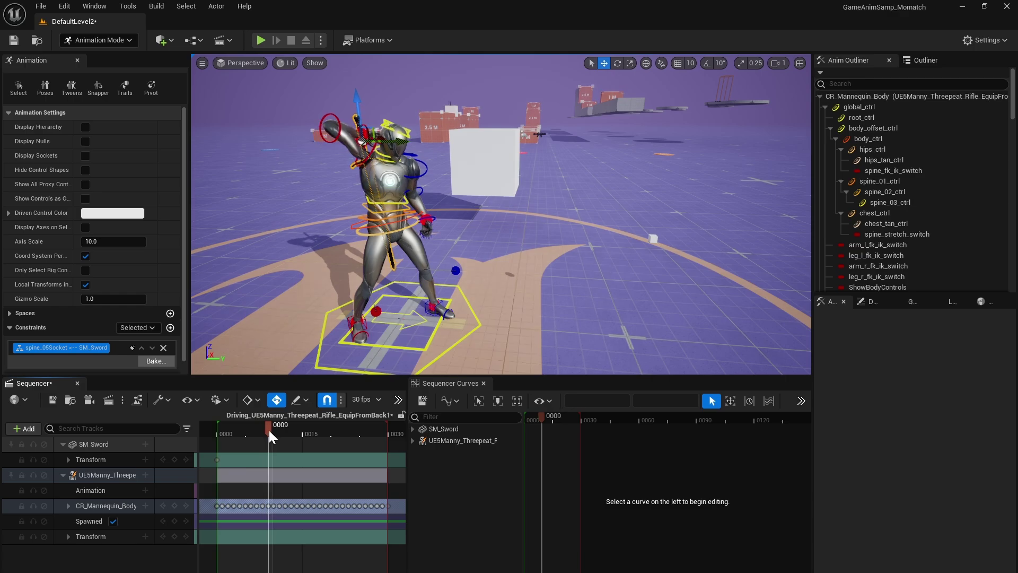
right_click_drag(424, 249, 749, 241)
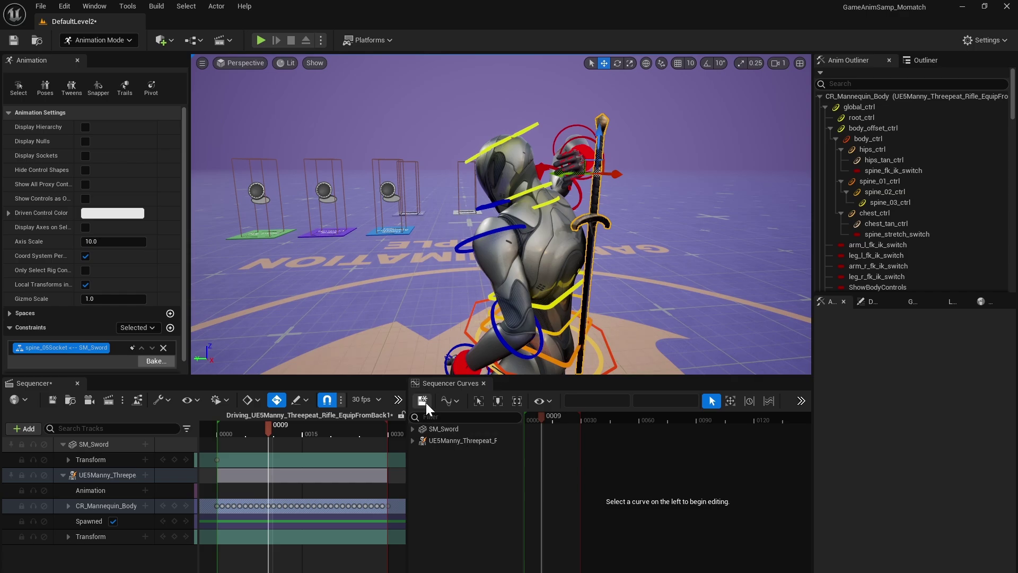
Enable arm_l_fk_ik_switch and arm_r_fk_ik_switch under global_ctrl at frame 0 to put both arms in IK mode
left_click(68, 505)
left_click(73, 521)
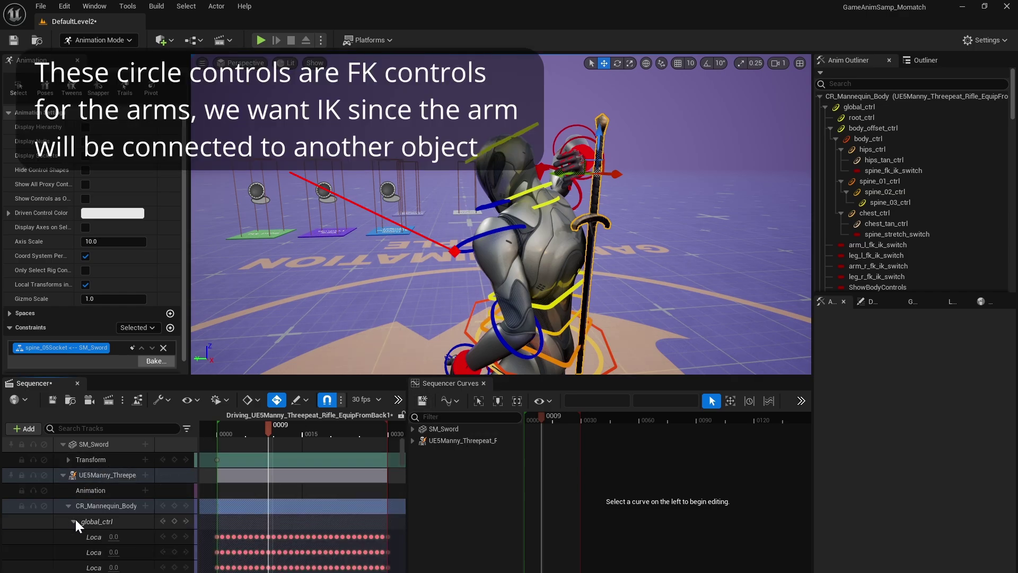
scroll(110, 529, "down", 5)
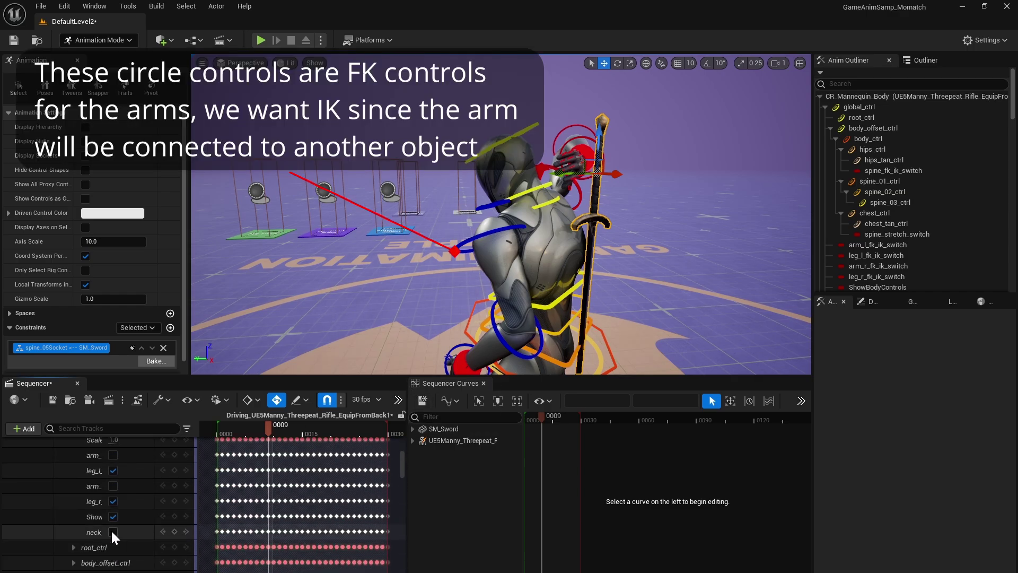
left_click(482, 383)
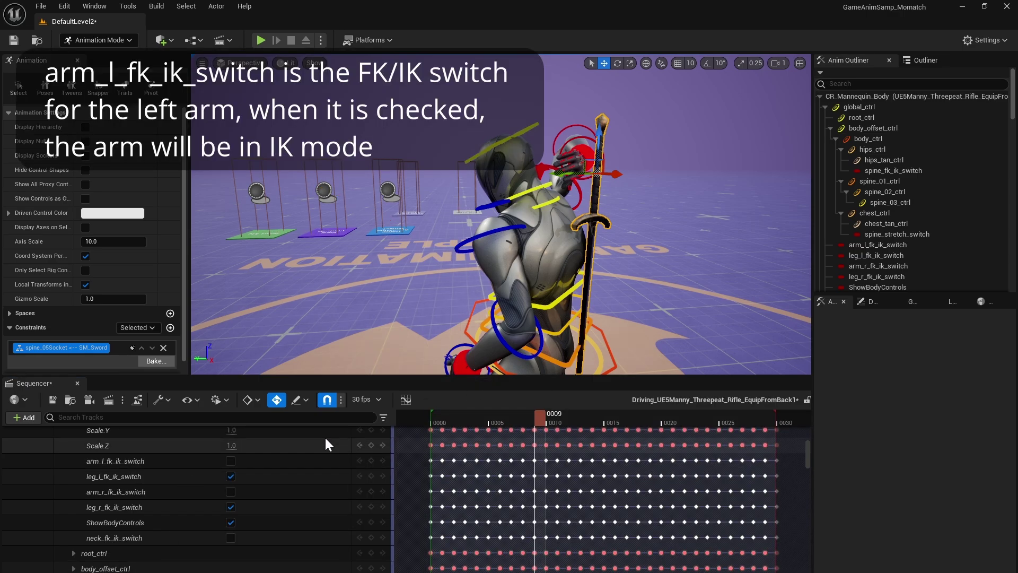
left_click(432, 415)
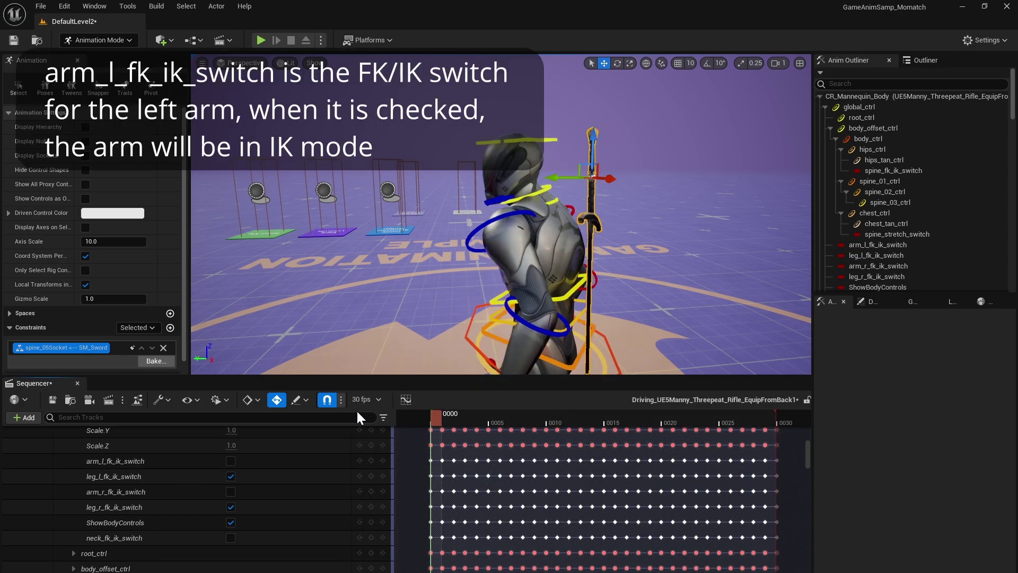
left_click(232, 461)
left_click(230, 492)
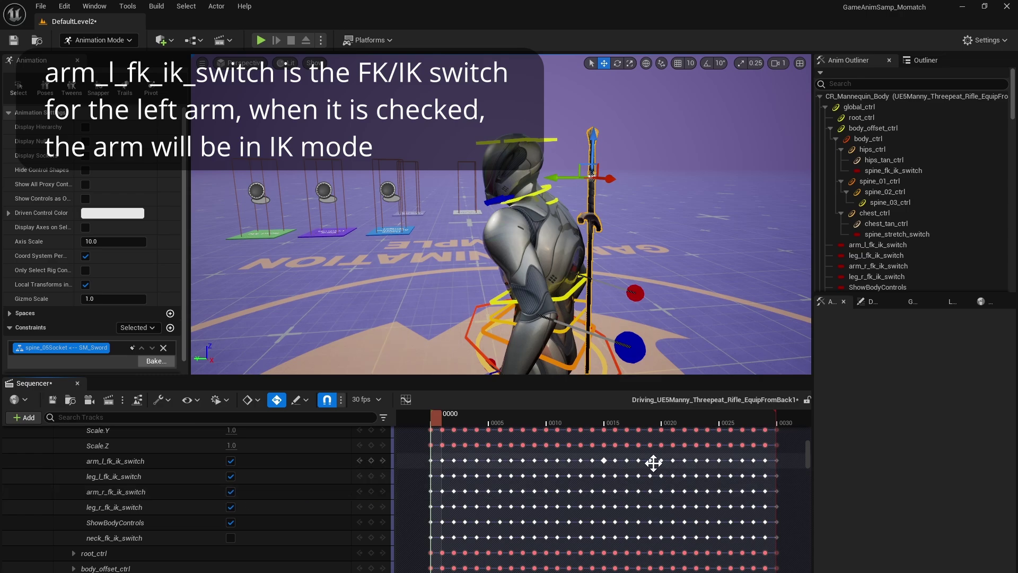
left_click(793, 467)
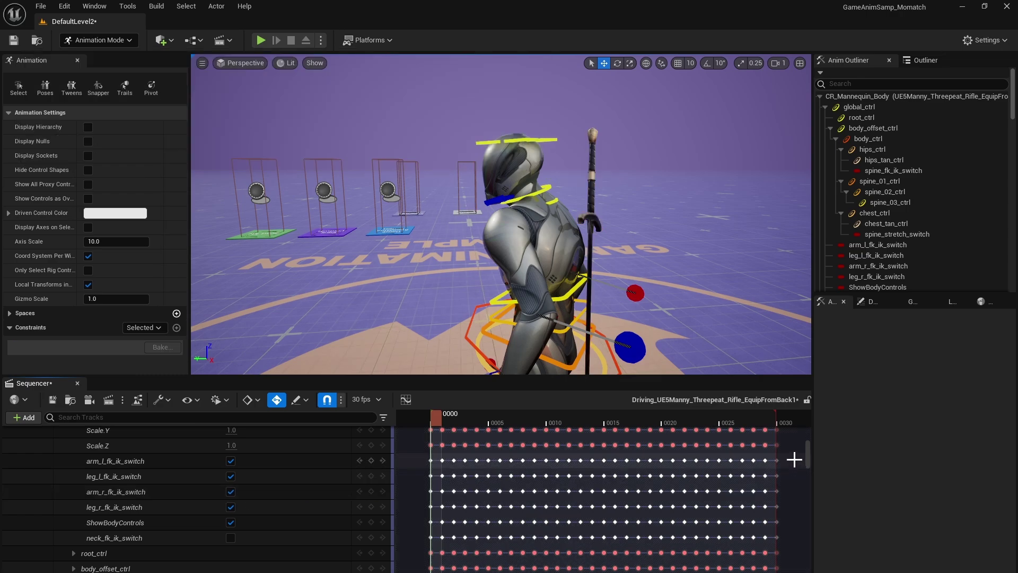
Delete every key after frame 0 on the arm and leg fk_ik_switch tracks of global_ctrl
left_click_drag(793, 460, 438, 513)
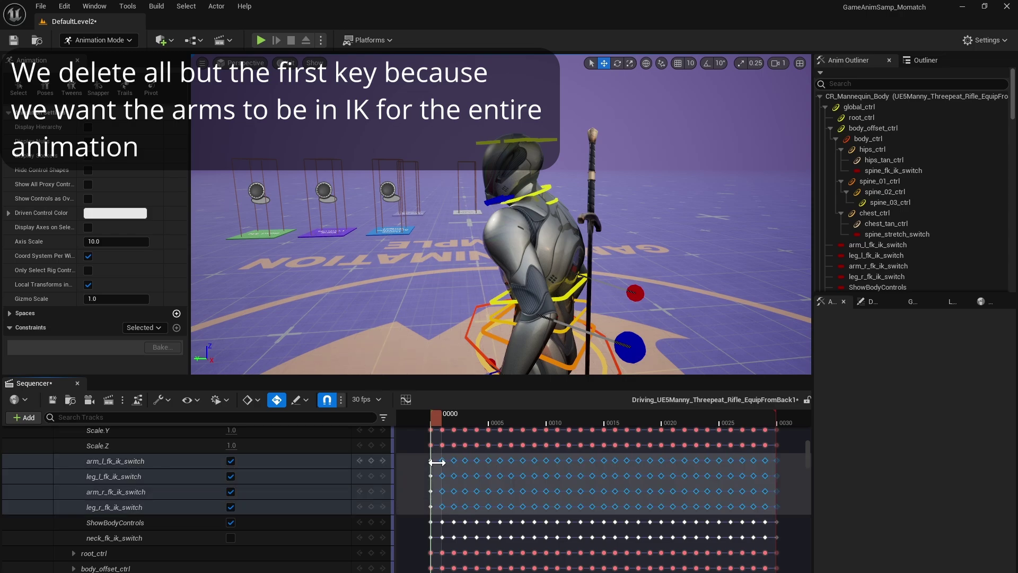
key("Delete")
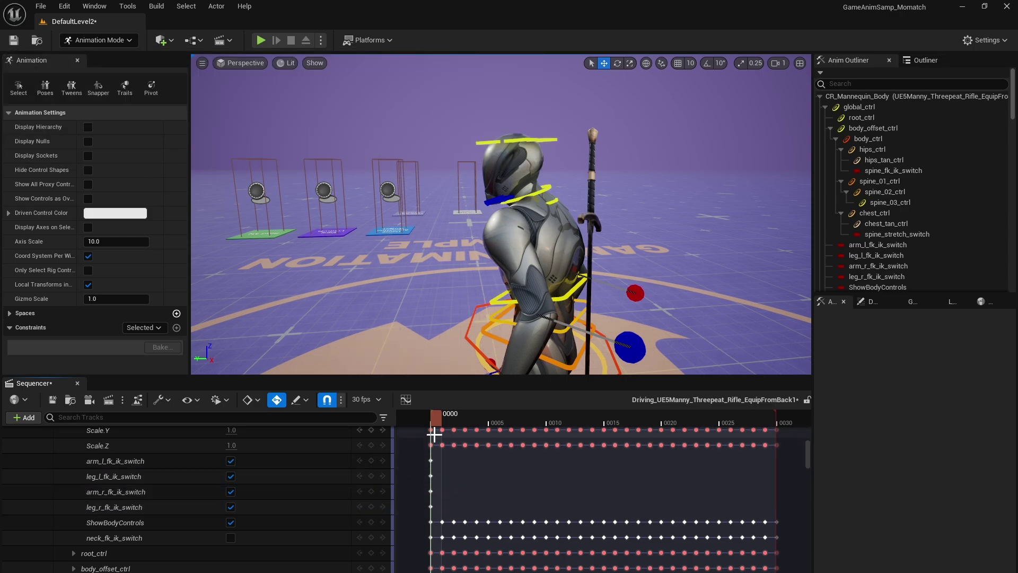
Key SM_Sword's spine_05Socket constraint inactive at frame 9, where the right hand reaches the grip
scroll(482, 361, "down", 3)
left_click_drag(426, 436, 524, 428)
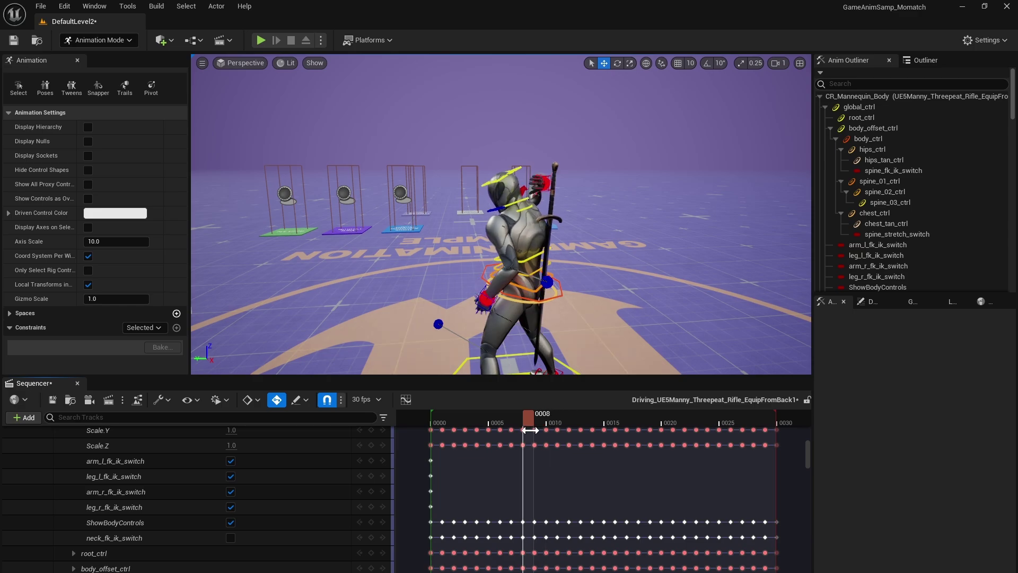
scroll(541, 203, "up", 5)
scroll(542, 202, "down", 3)
right_click_drag(542, 202, 563, 211)
key("d")
key("a")
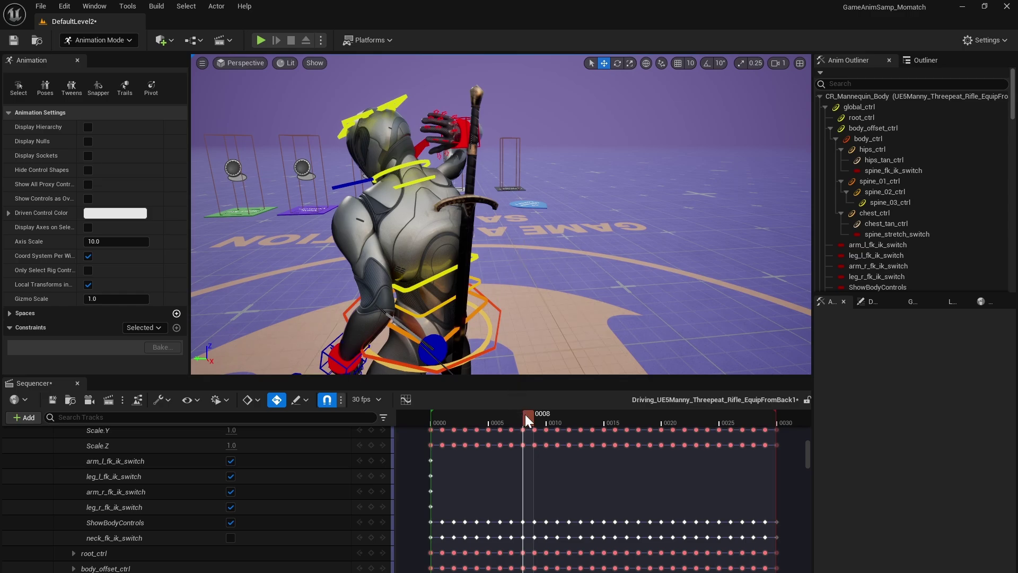
mouse_move(525, 415)
left_mouse_down()
mouse_move(509, 413)
mouse_move(526, 413)
left_mouse_up()
left_click_drag(523, 415, 538, 418)
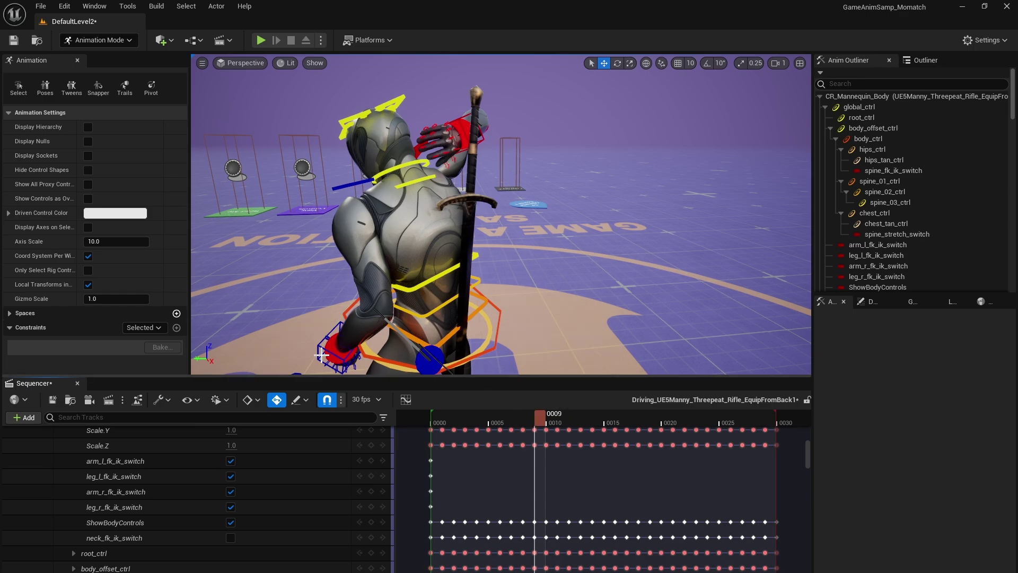
left_click(466, 201)
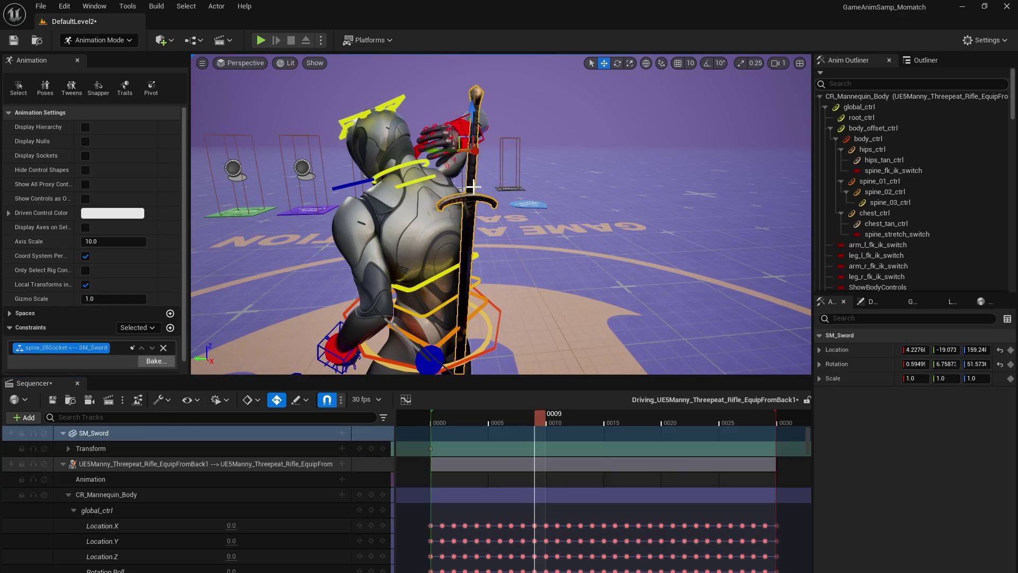
left_click(132, 347)
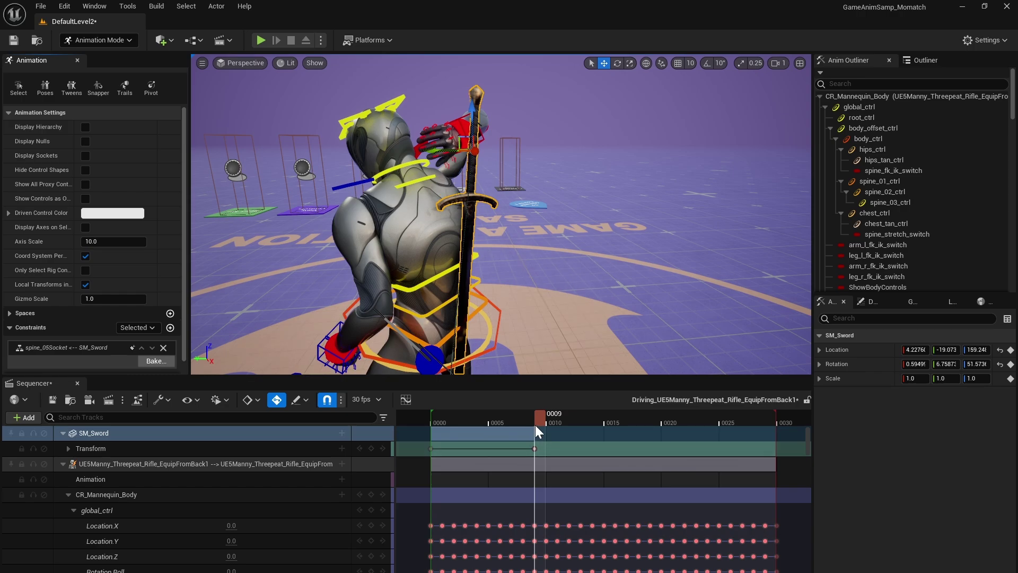
mouse_move(536, 422)
left_mouse_down()
mouse_move(444, 422)
mouse_move(581, 427)
mouse_move(535, 432)
left_mouse_up()
Add a Parent constraint attaching SM_Sword to the mannequin's hand_rSocketSword at frame 9, with Maintain Offset disabled
left_click(170, 328)
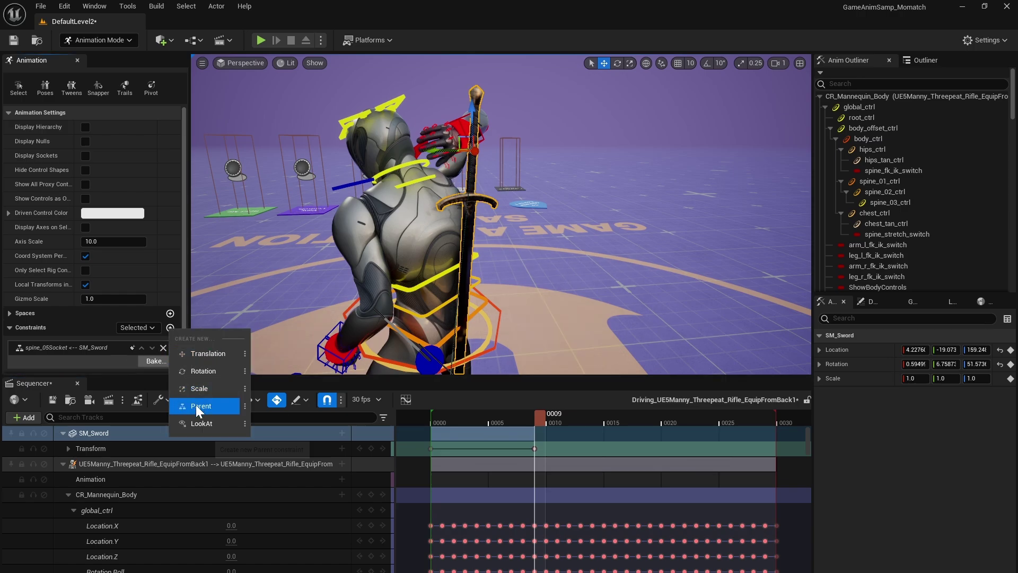
left_click(195, 405)
left_click(391, 221)
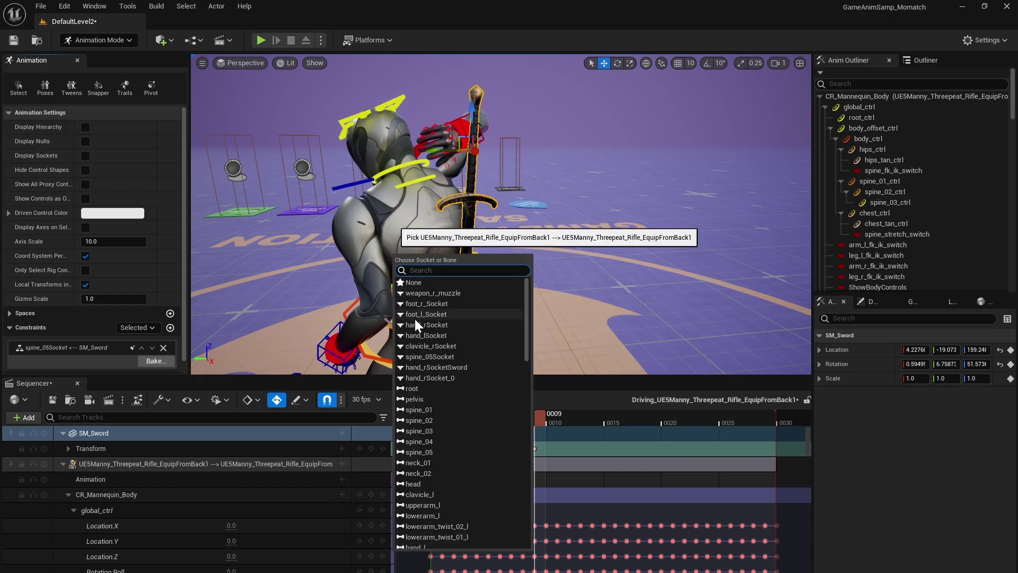
left_click(430, 367)
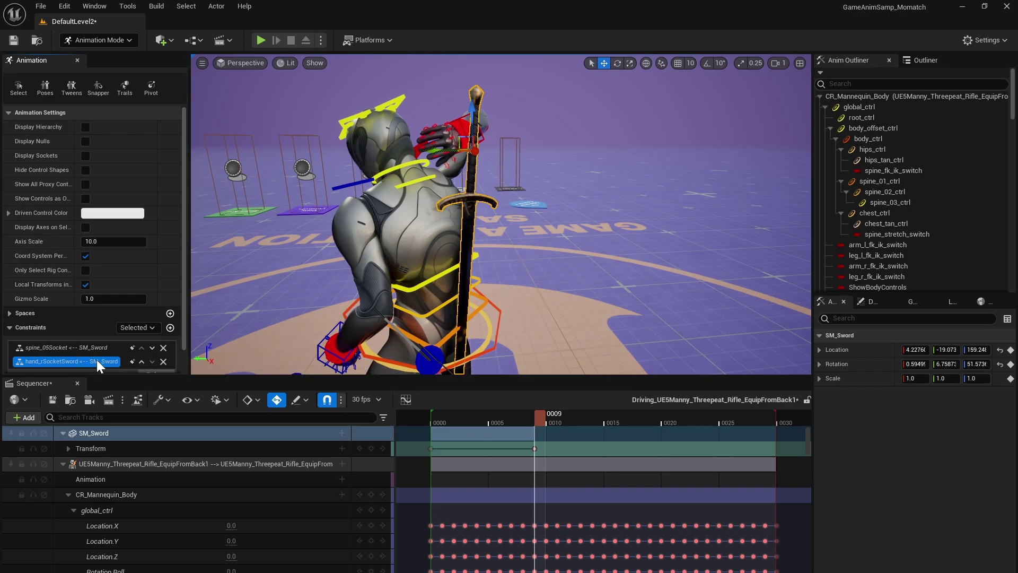
double_click(96, 361)
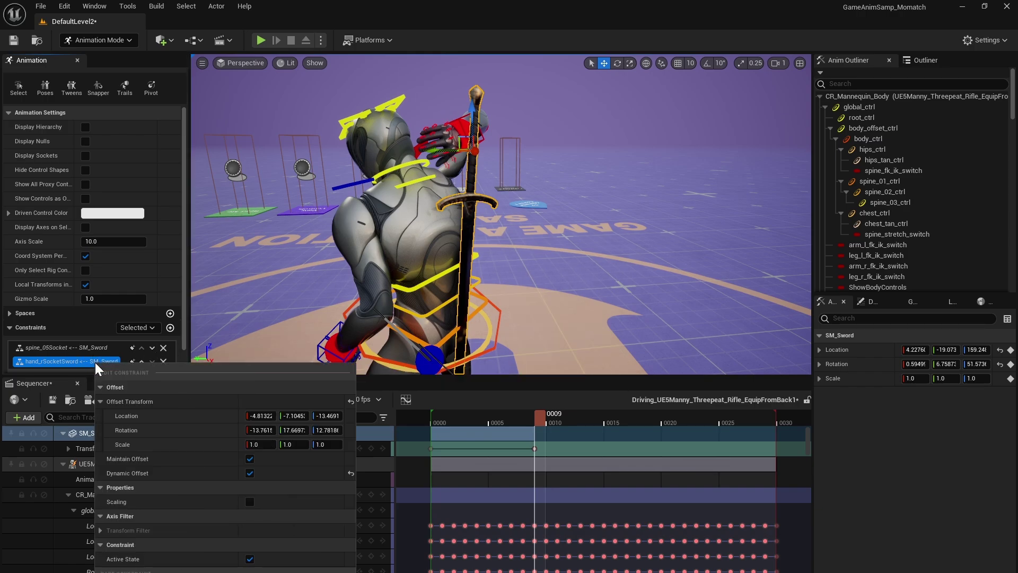
left_click(249, 458)
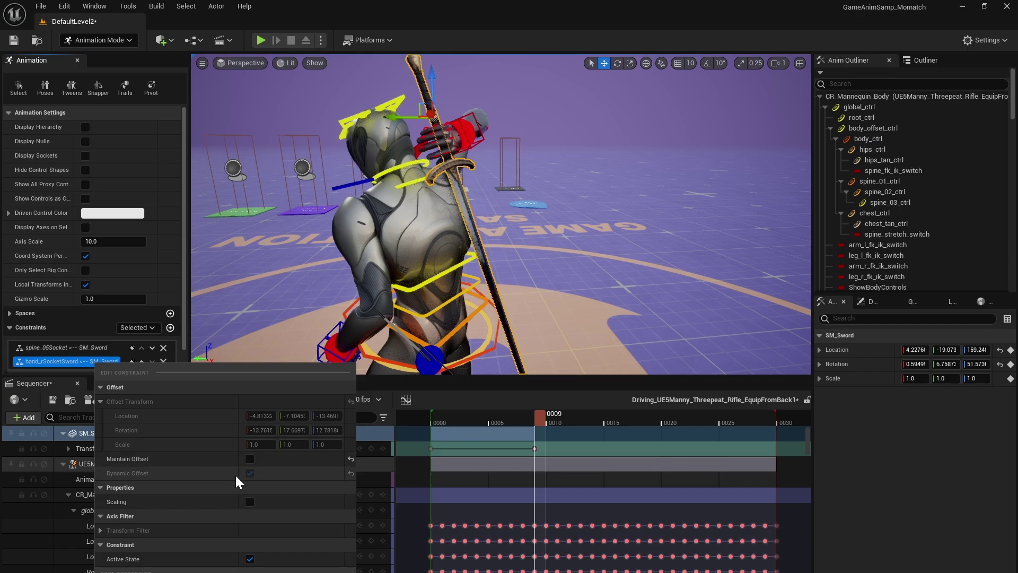
key("Escape")
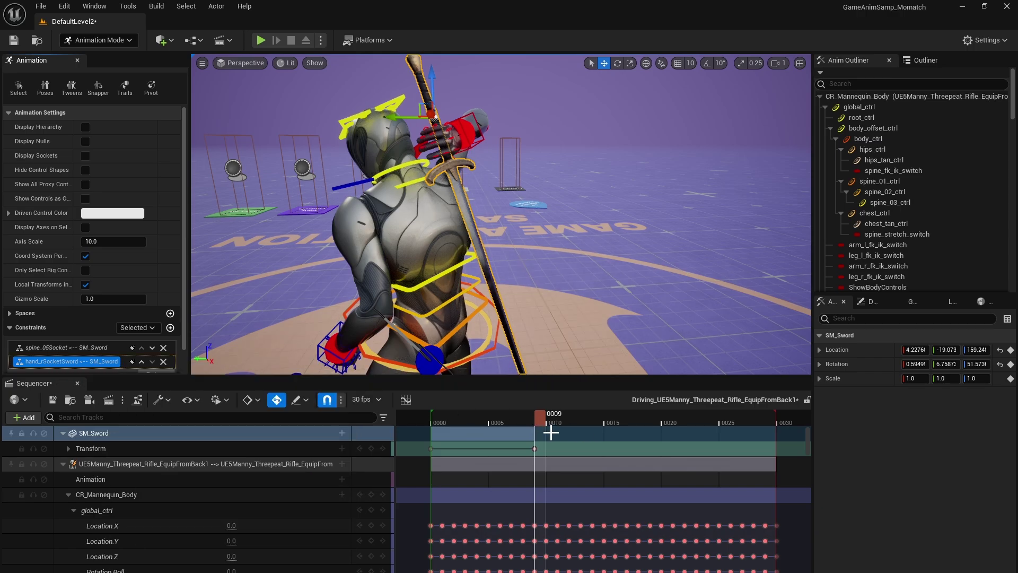
Play the equip animation from the front to check the sword's switch from the back to the hand
left_click_drag(538, 420, 482, 422)
scroll(478, 351, "down", 8)
left_click_drag(478, 351, 255, 334, "alt")
left_click_drag(468, 309, 372, 289, "alt")
scroll(468, 309, "down", 4)
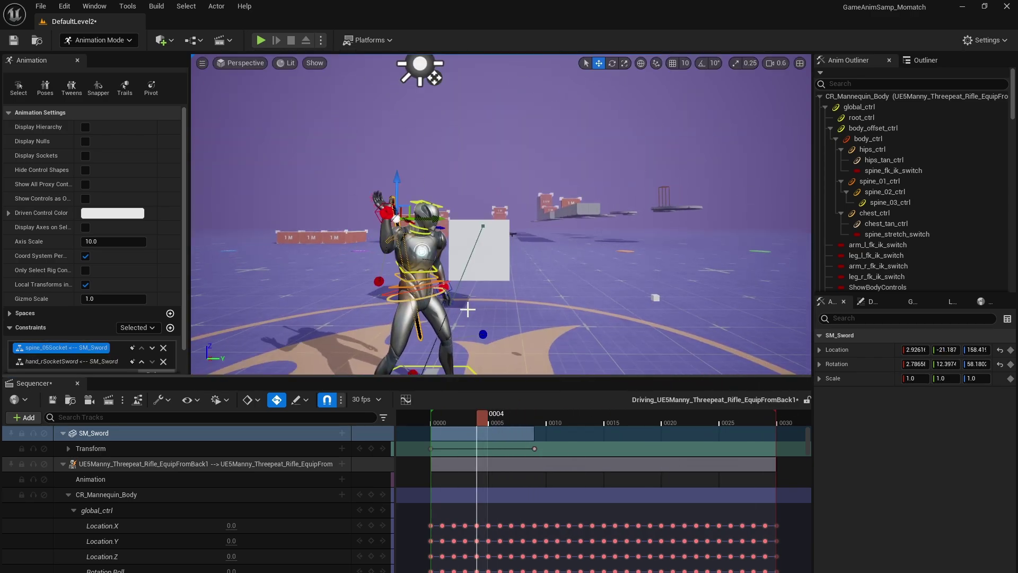
key("space")
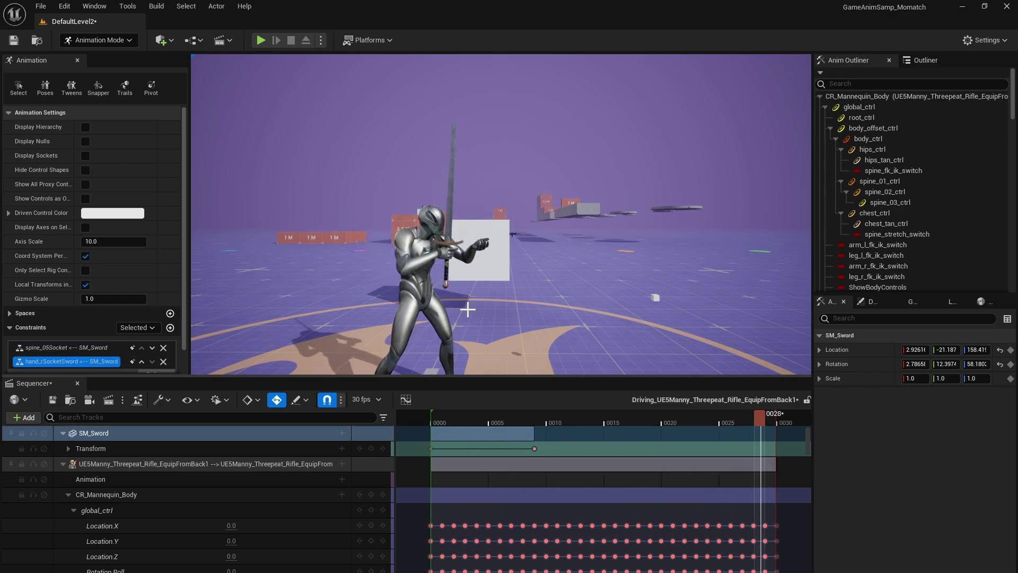
key("space")
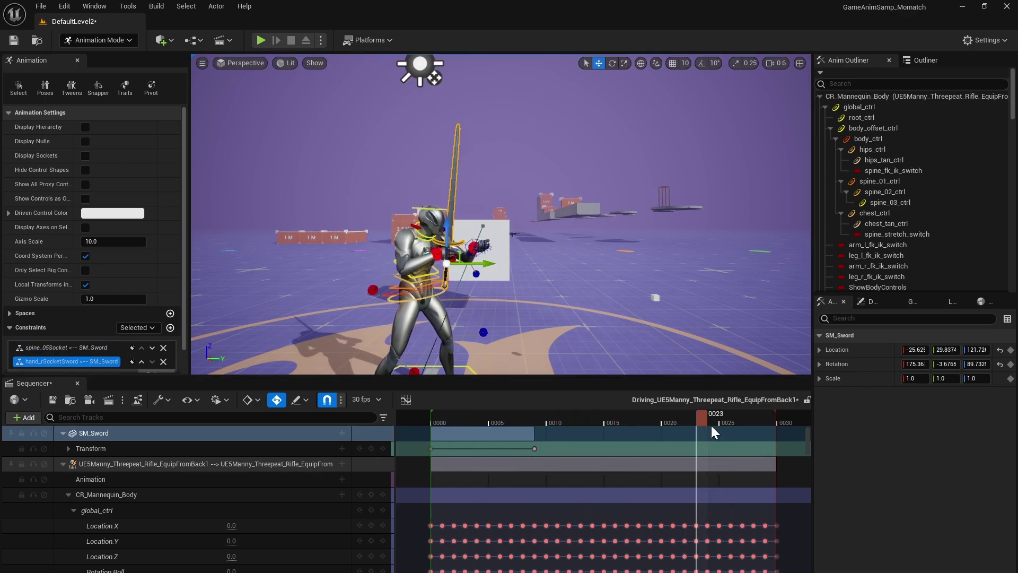
left_click_drag(696, 423, 470, 416)
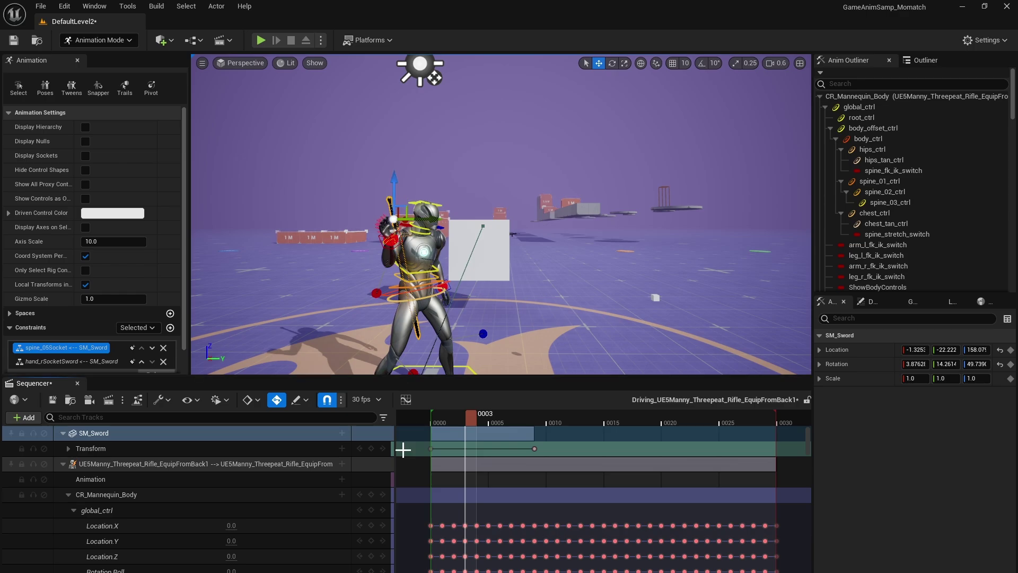
left_click_drag(471, 418, 412, 430)
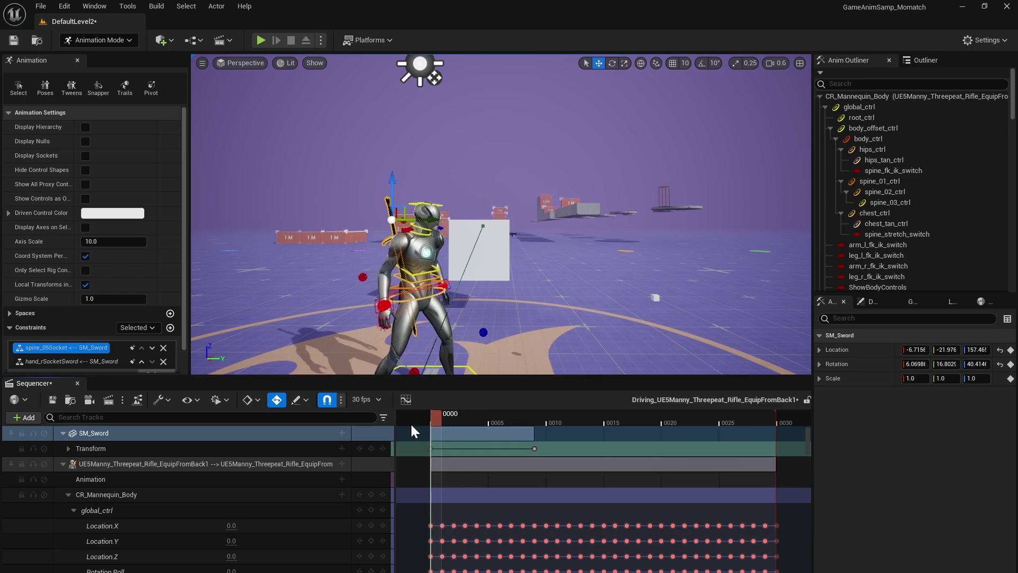
key("space")
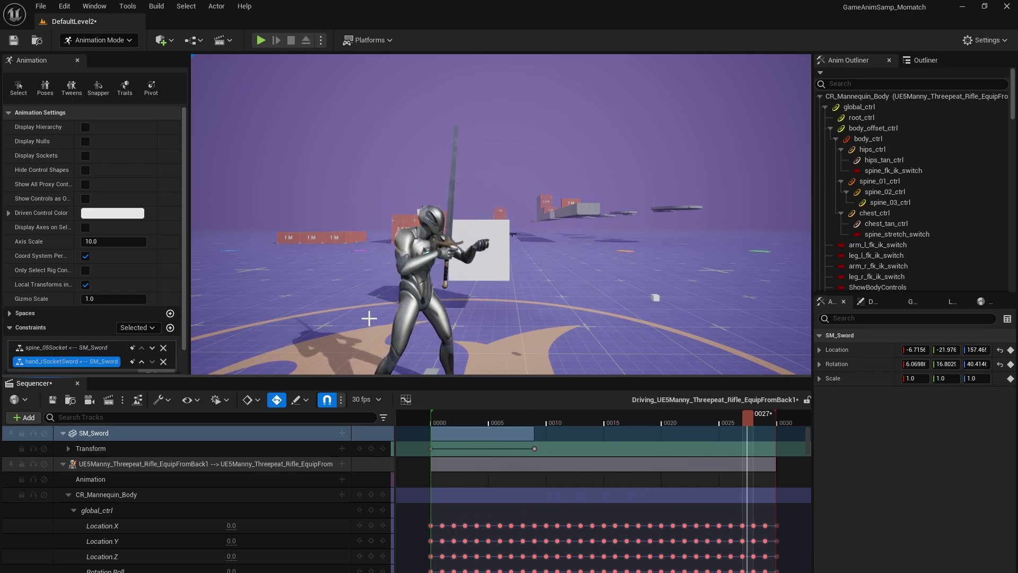
key("space")
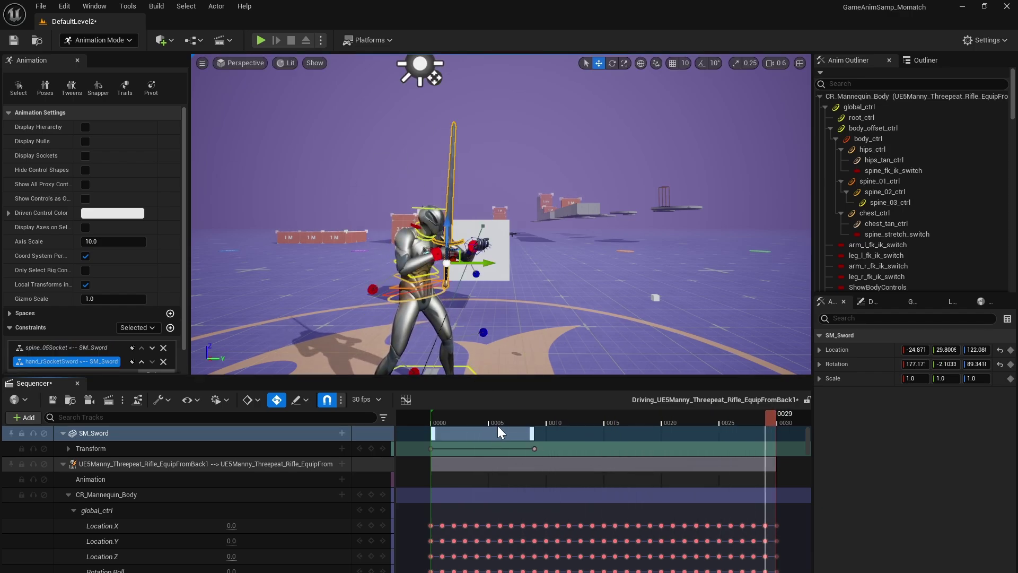
left_click_drag(456, 417, 440, 462)
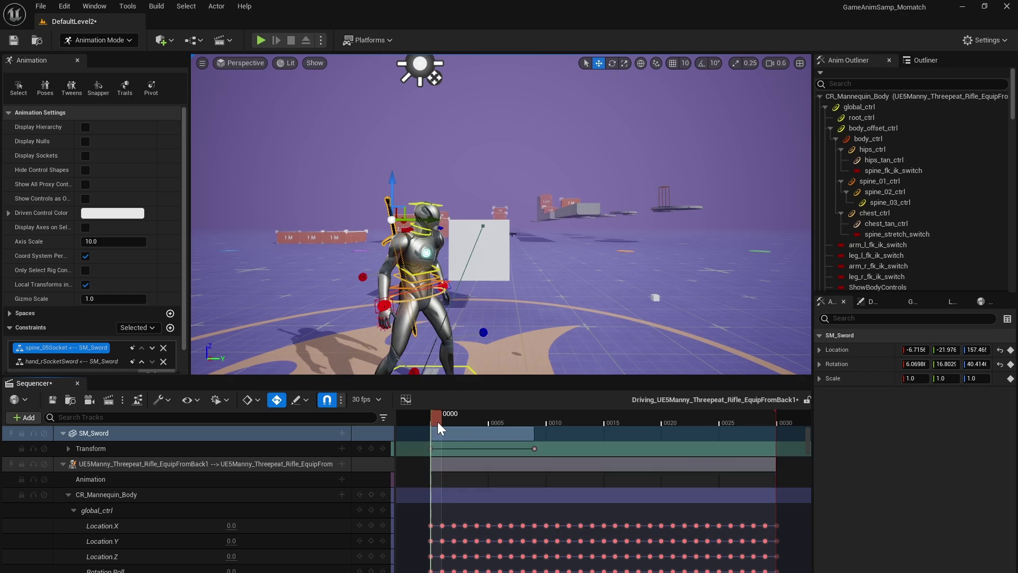
Examine the arm and sword poses up close at frames 15 and 28
left_click_drag(437, 422, 605, 483)
key("d")
right_click_drag(525, 317, 393, 317)
key("w")
key("a")
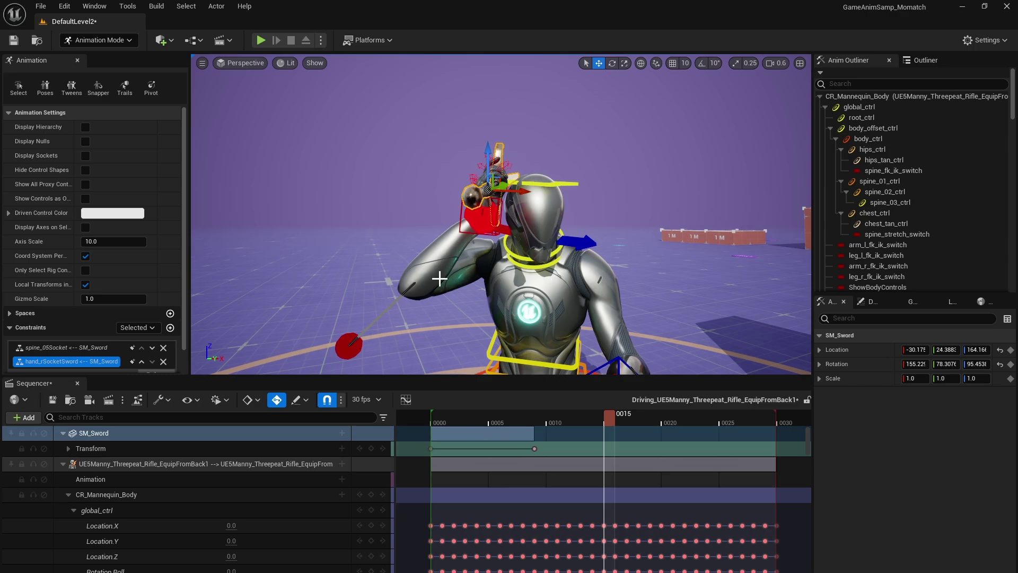
left_click_drag(439, 278, 500, 307)
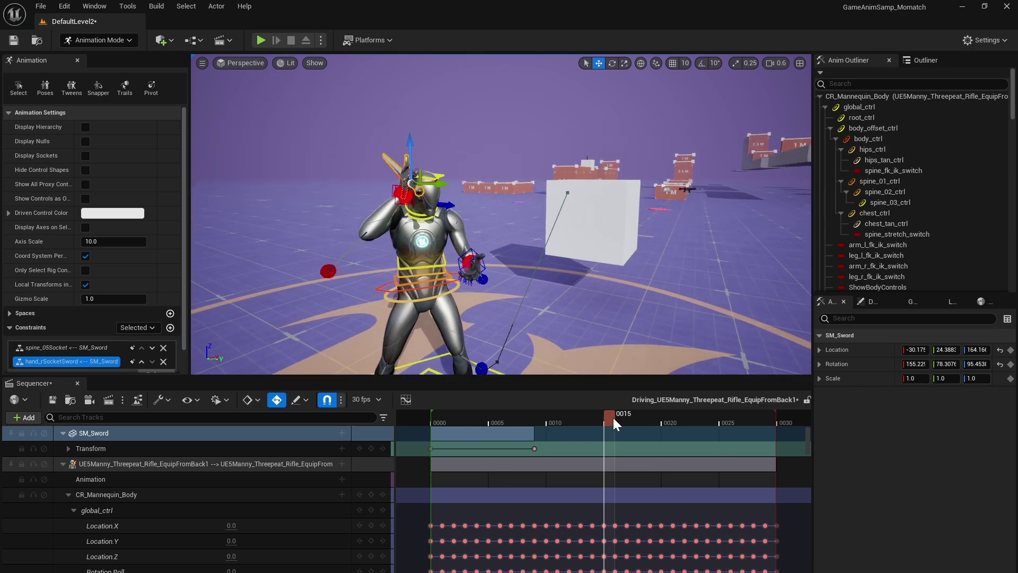
left_click_drag(613, 418, 761, 451)
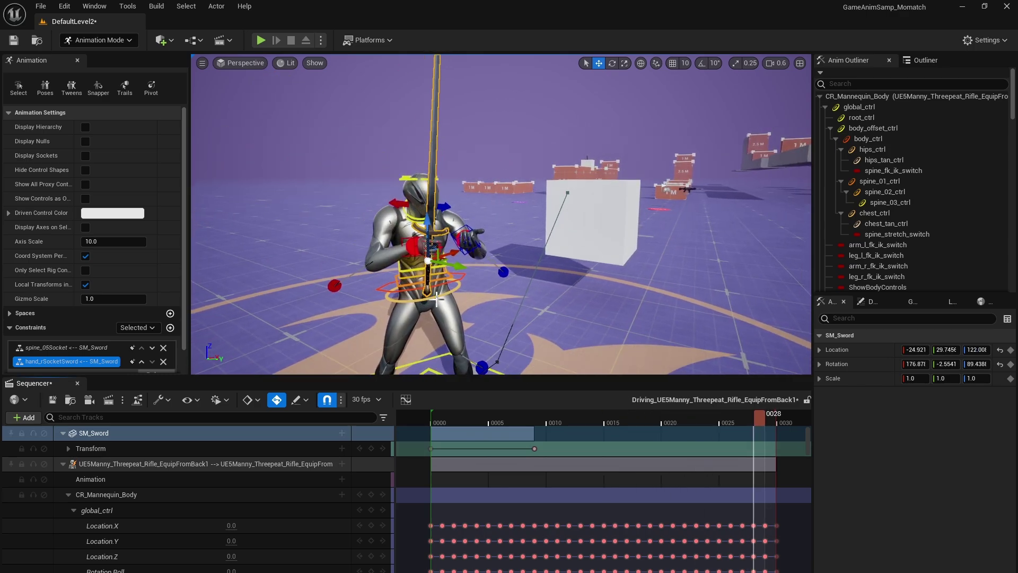
right_click_drag(436, 301, 468, 277)
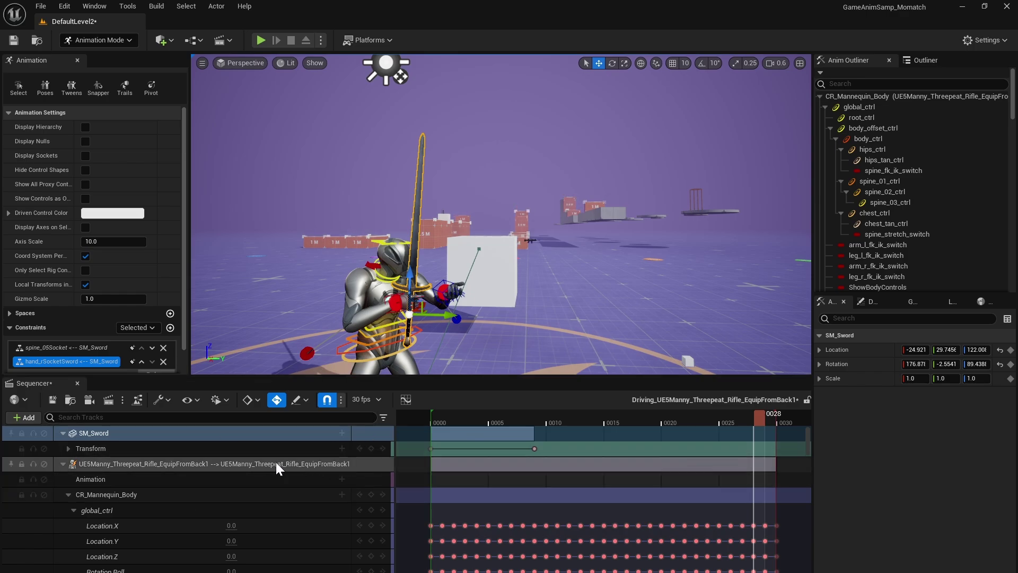
Collapse the CR_Mannequin_Body track and add an Additive section to it with the playhead at frame 0
left_click(69, 493)
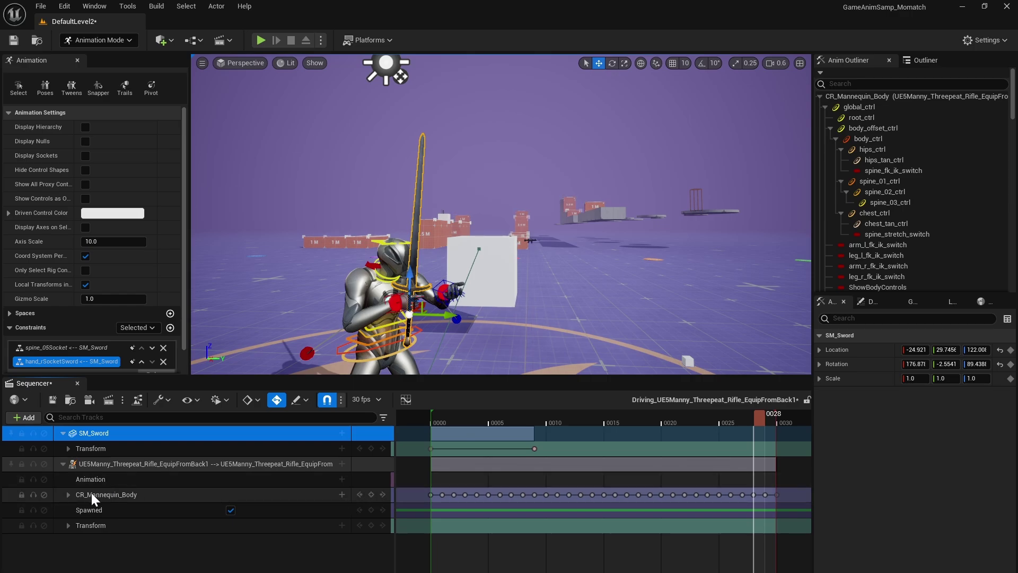
left_click(91, 494)
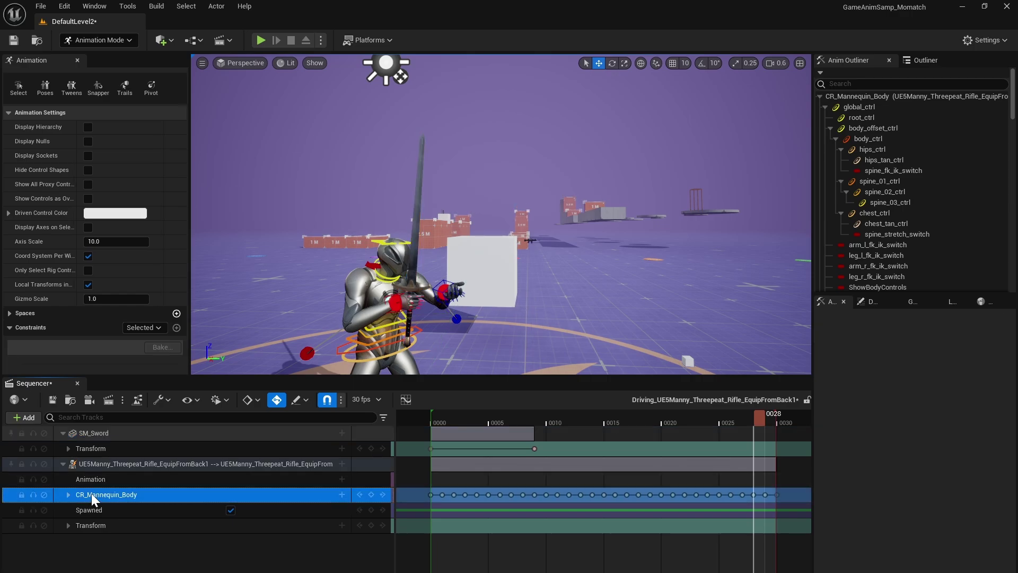
left_click(342, 494)
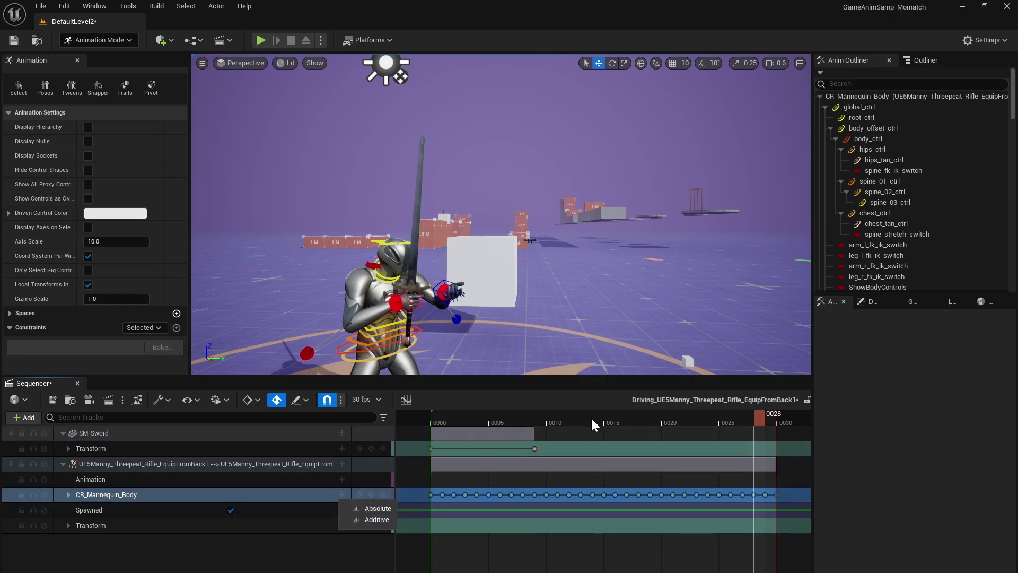
left_click_drag(591, 420, 410, 402)
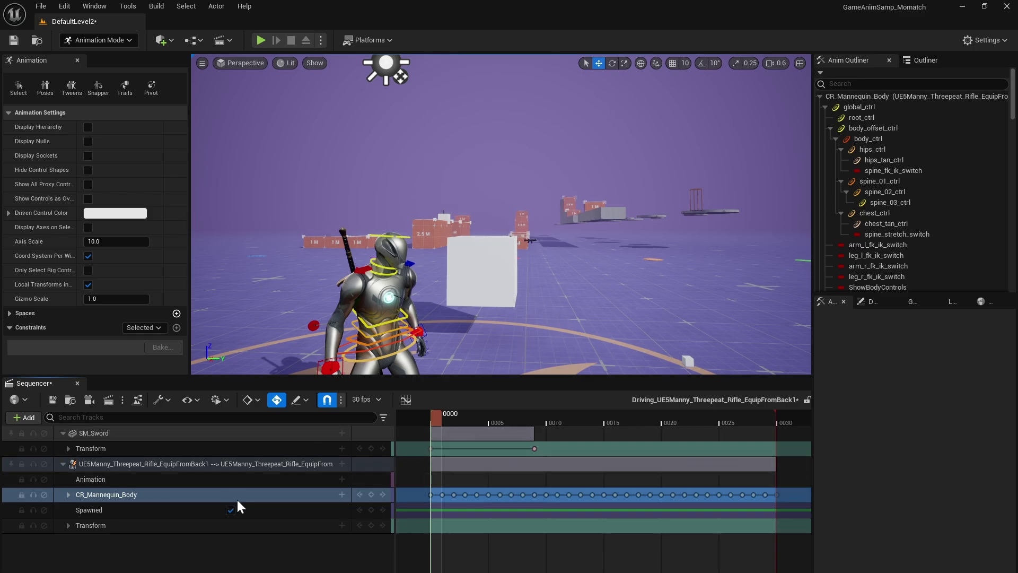
left_click(342, 494)
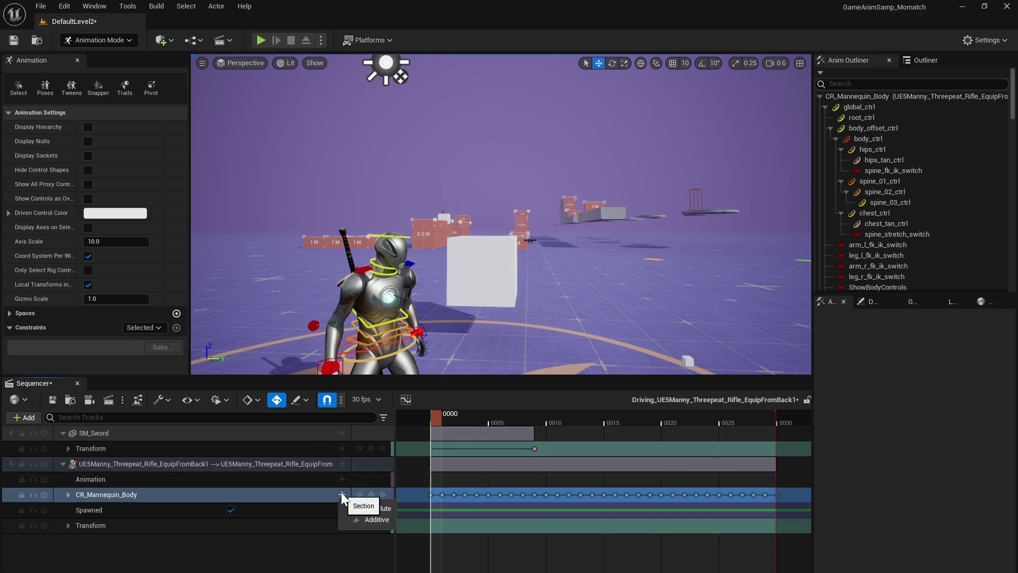
left_click(364, 520)
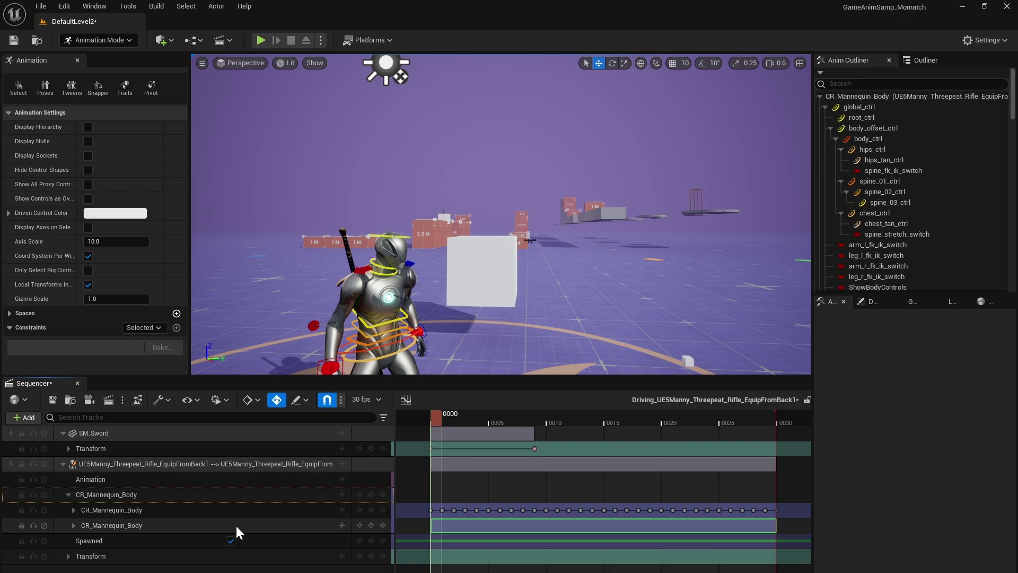
Key the new additive CR_Mannequin_Body section at frame 11, during the sword draw
scroll(454, 265, "down", 4)
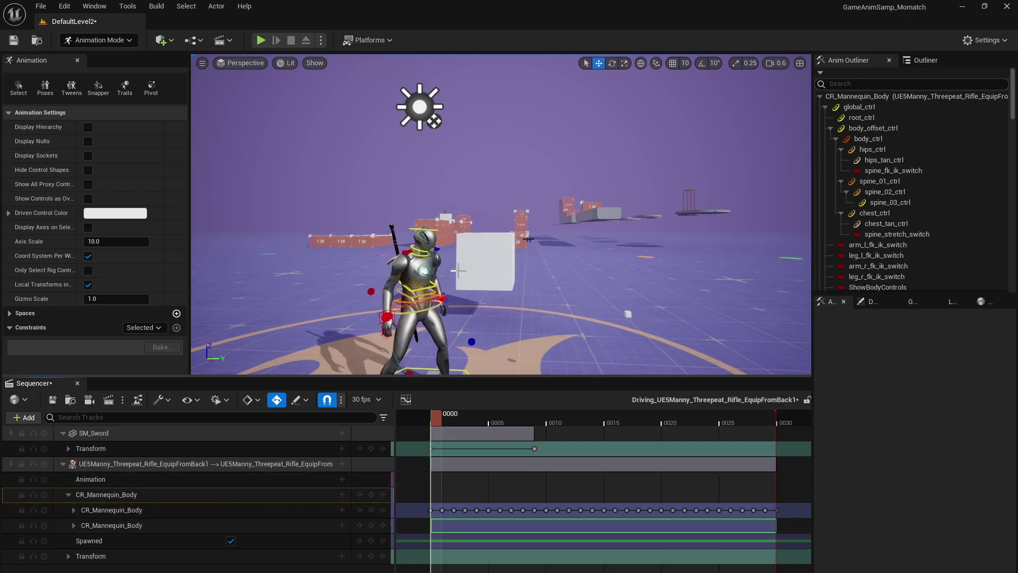
left_click_drag(434, 418, 561, 413)
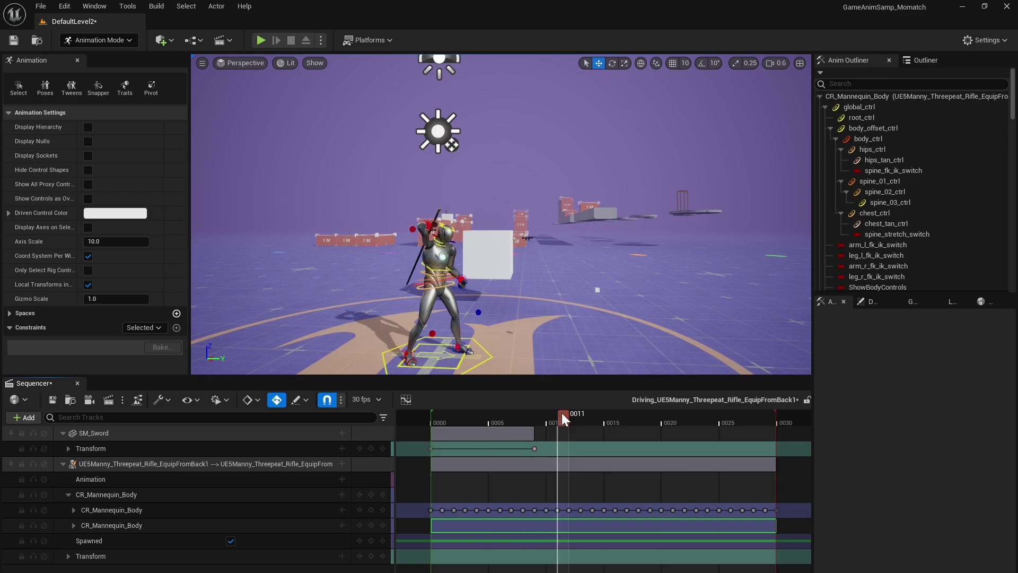
left_click(371, 524)
right_click_drag(416, 277, 552, 292)
key("a")
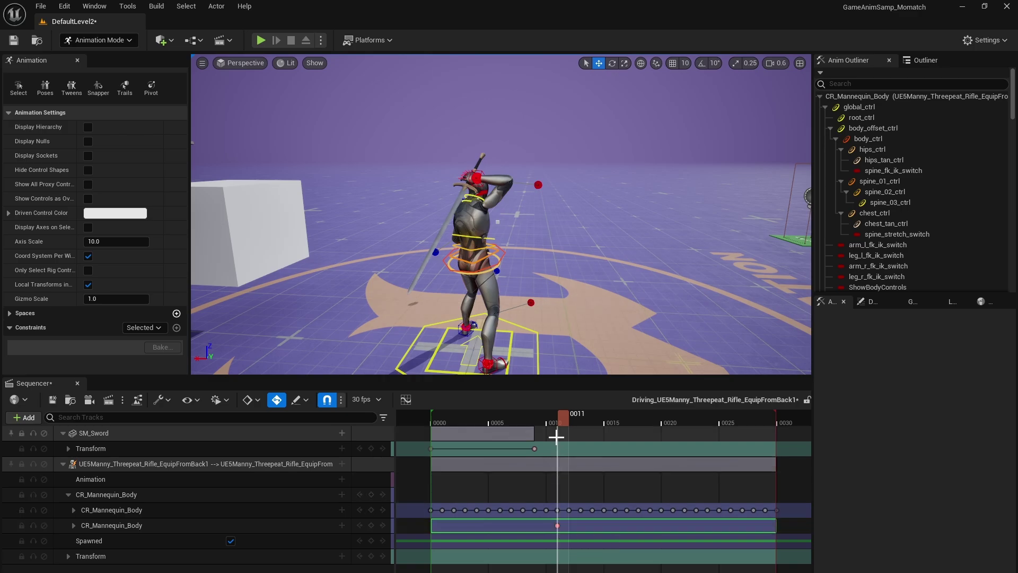
left_click_drag(567, 417, 679, 445)
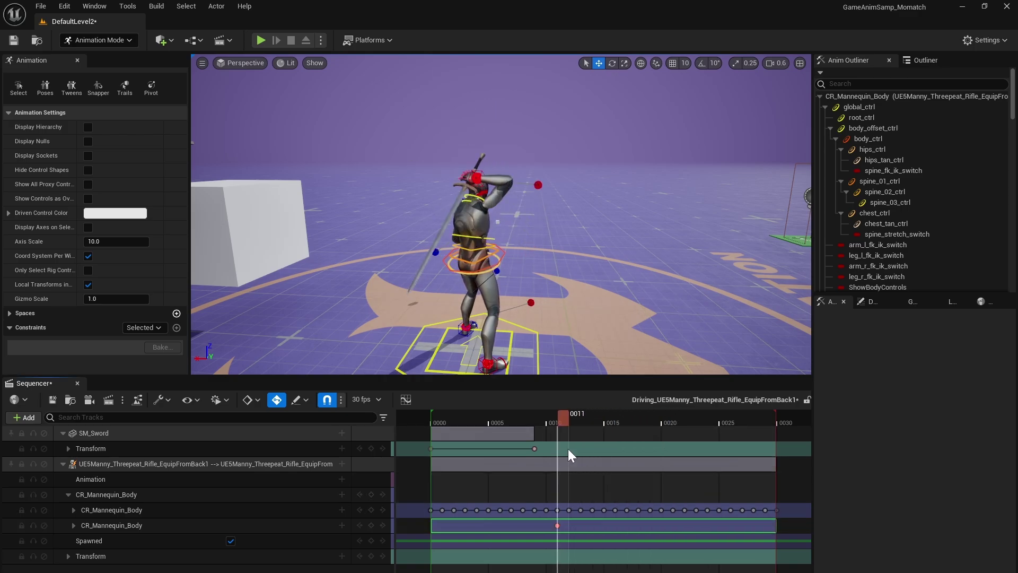
Examine the arm and sword poses from the side and front between frames 11 and 26 of the equip animation
key("Right")
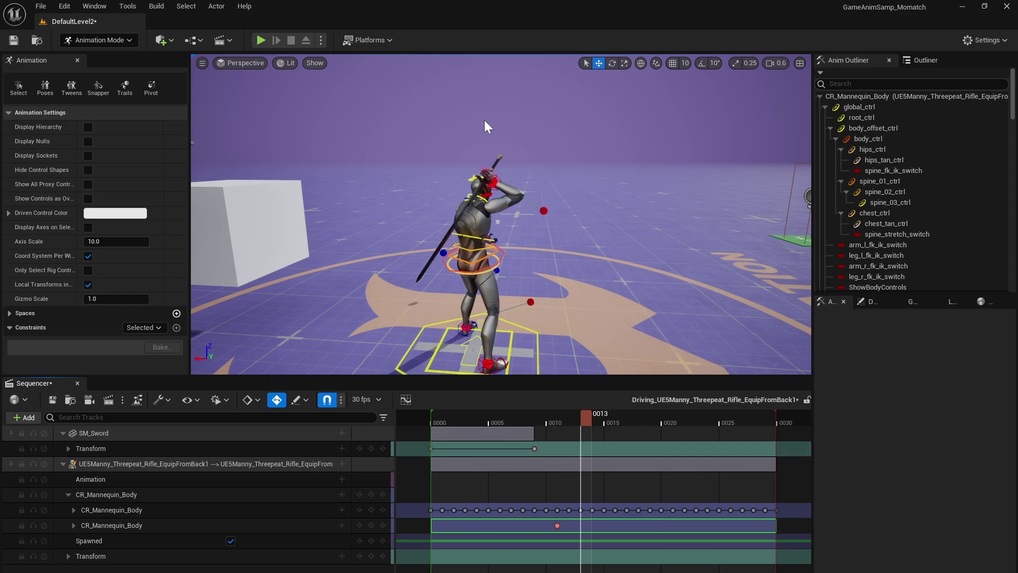
left_click_drag(584, 417, 731, 445)
right_click_drag(561, 233, 483, 232)
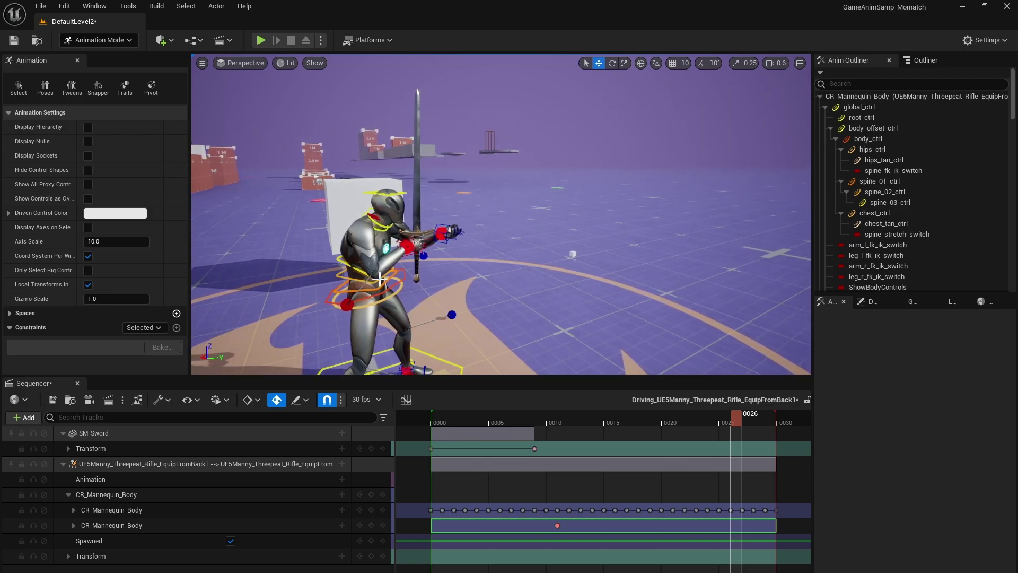
right_click_drag(524, 318, 497, 266)
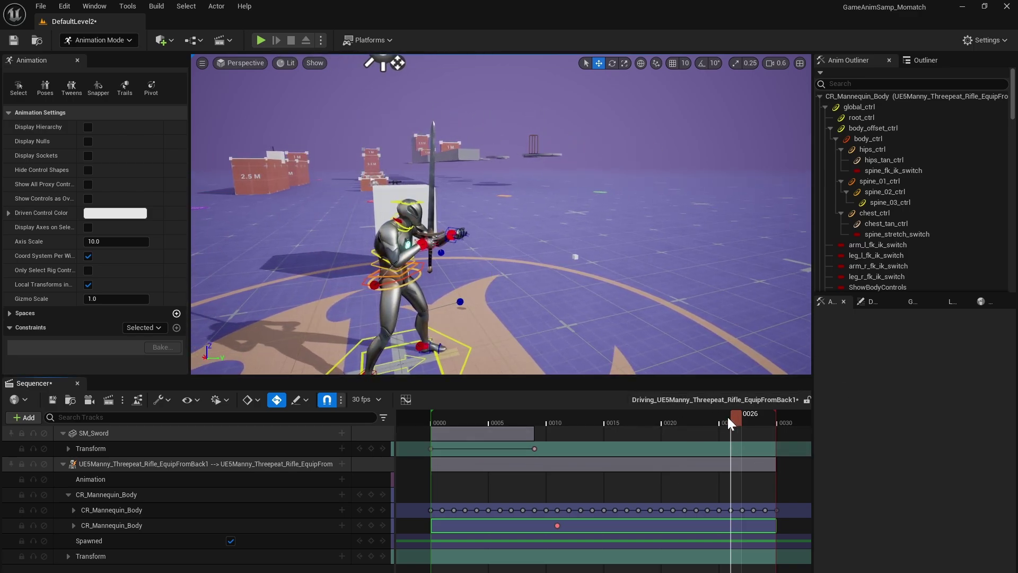
left_click_drag(728, 417, 559, 456)
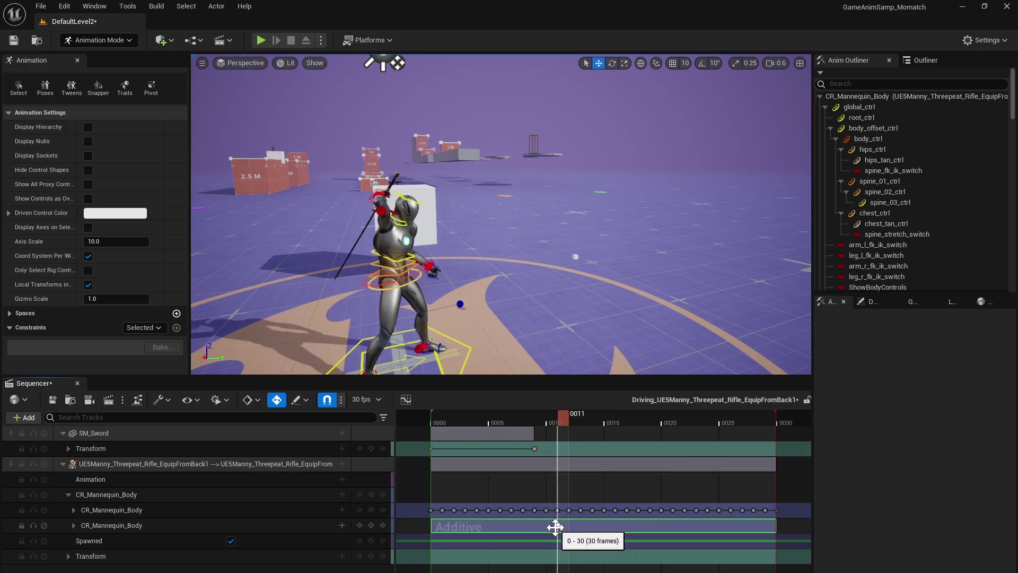
key("Return")
left_click_drag(567, 419, 694, 437)
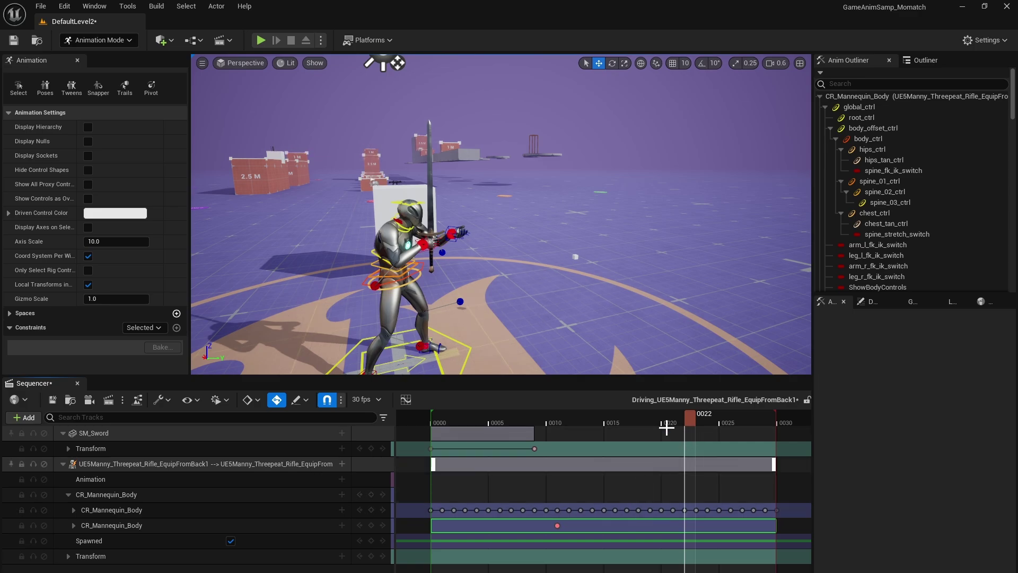
left_click_drag(679, 414, 624, 427)
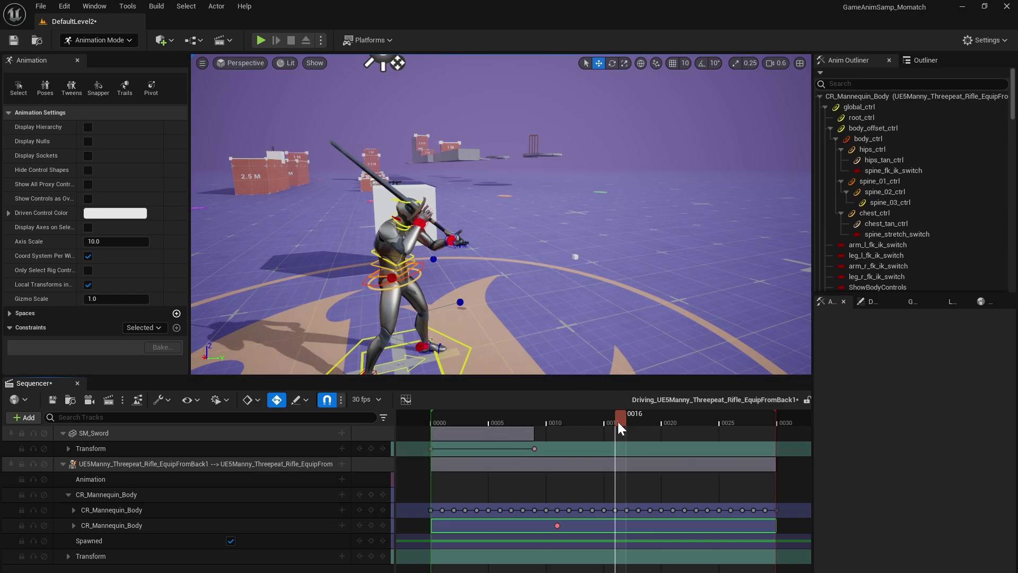
left_click_drag(618, 421, 610, 453)
right_click_drag(602, 324, 450, 321)
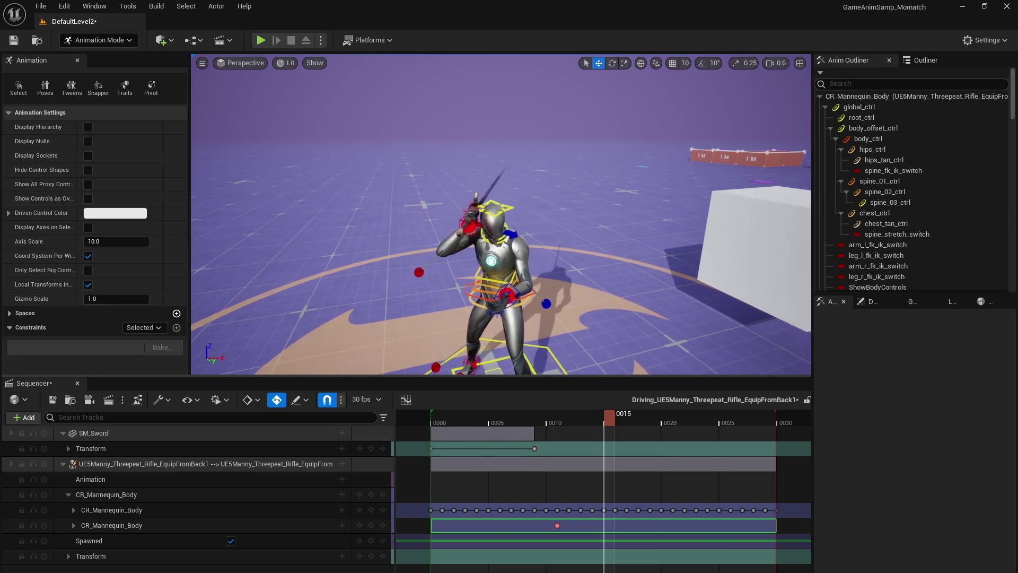
left_click_drag(613, 422, 659, 450)
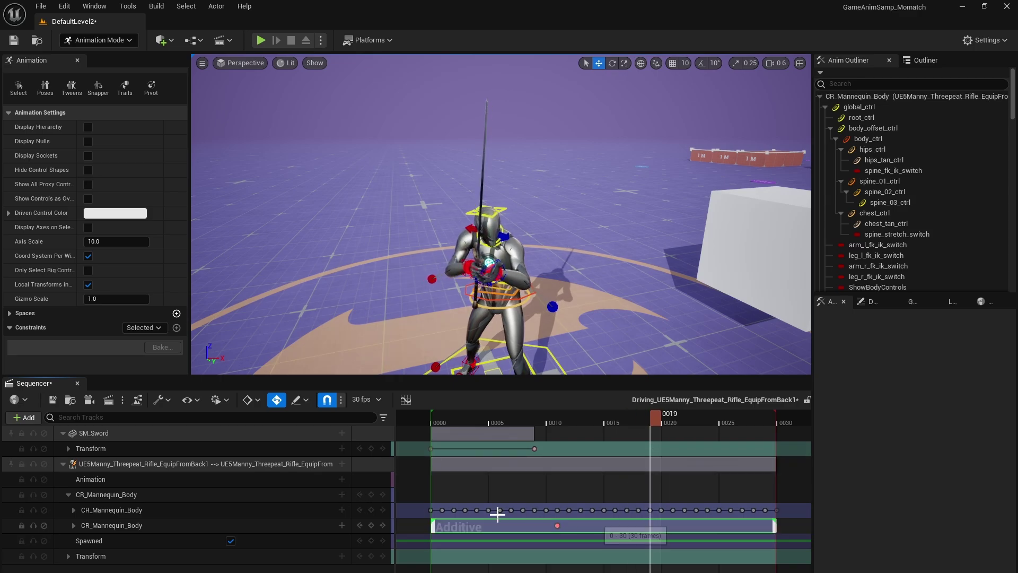
Key hand_r_ik_ctrl at frame 19 in the additive section and reposition the right hand outward from the chest
left_click(466, 261)
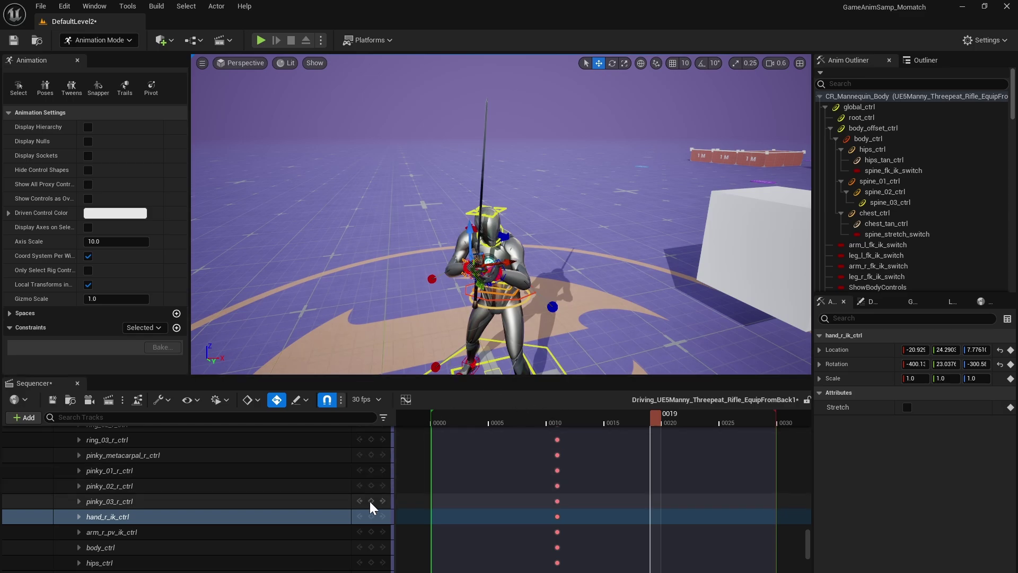
left_click(370, 518)
left_click(371, 518)
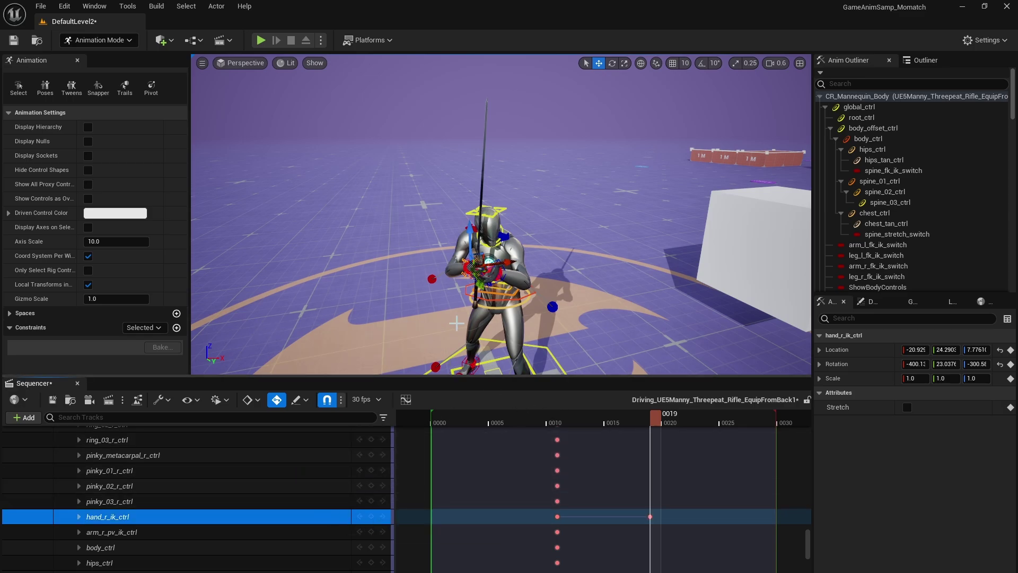
right_click_drag(456, 322, 456, 323)
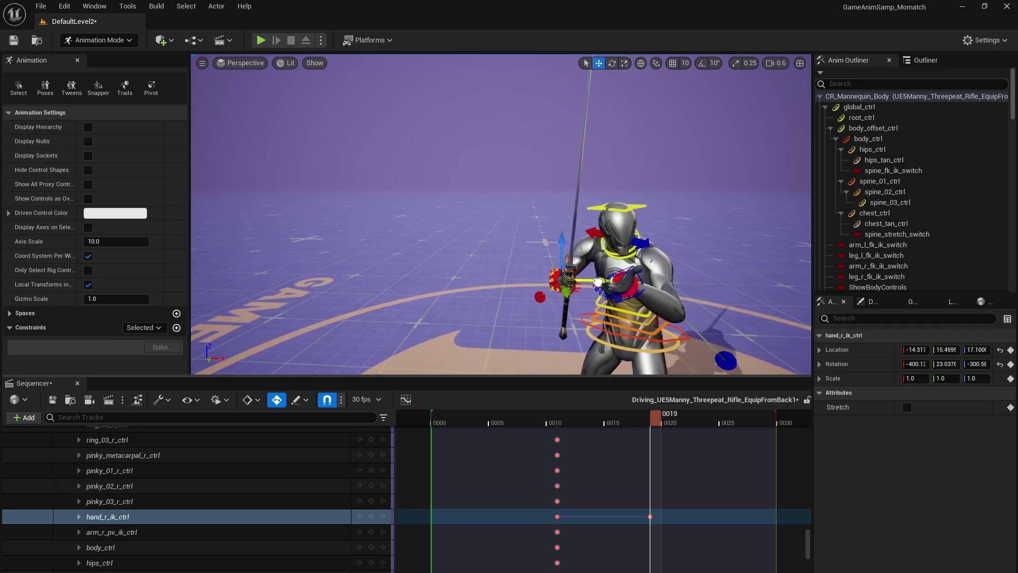
Play back the sword draw around frames 11 to 19 to check the repositioned right hand
right_click_drag(598, 282, 597, 282)
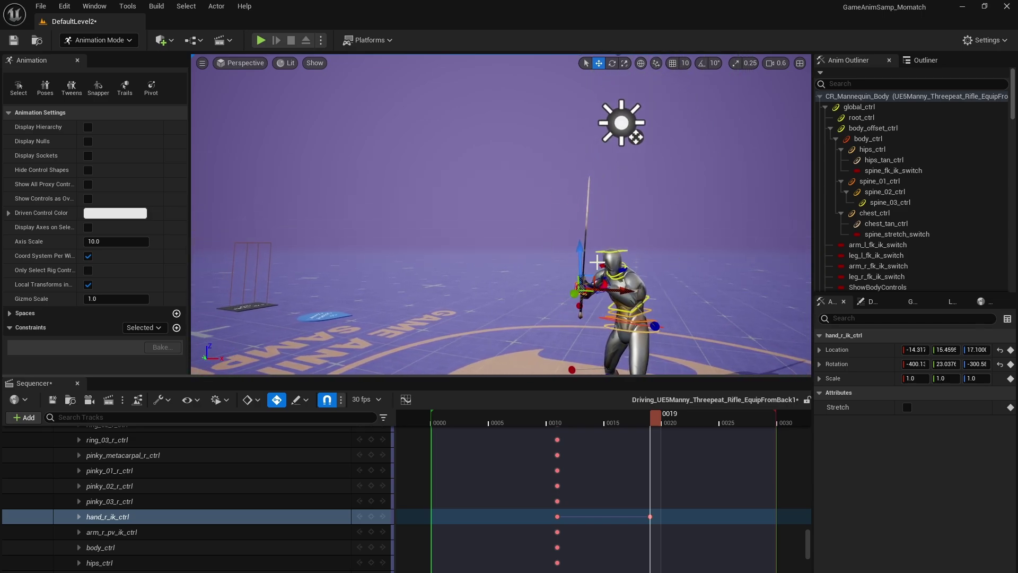
left_click_drag(653, 420, 610, 423)
left_click(546, 420)
key("space")
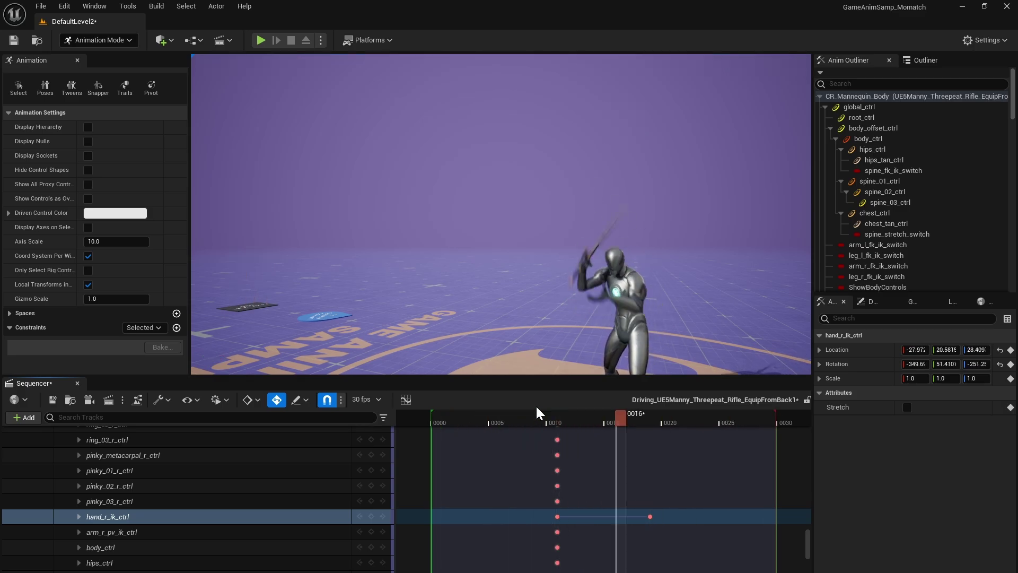
key("space")
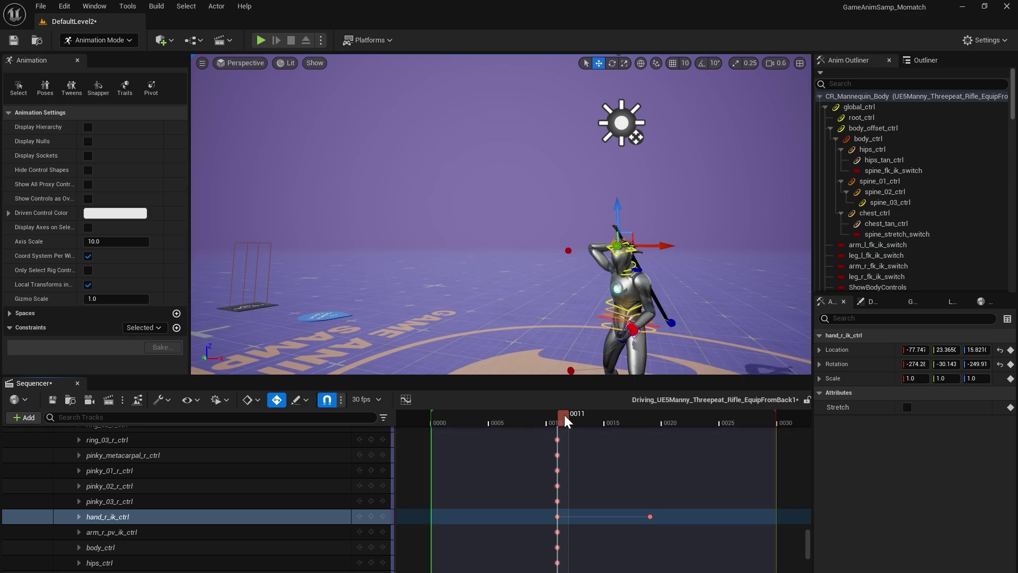
left_click_drag(560, 419, 634, 423)
key("space")
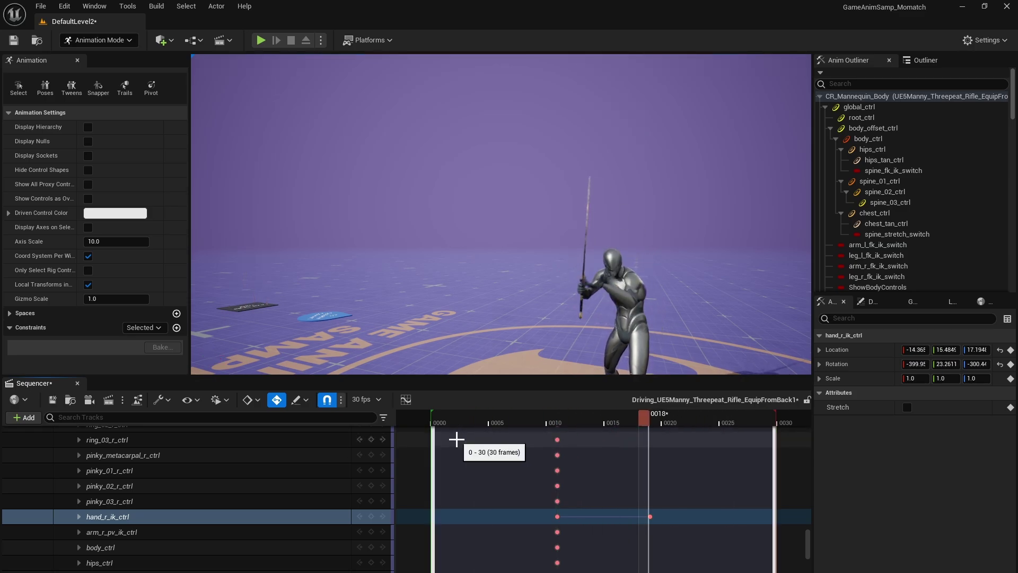
key("space")
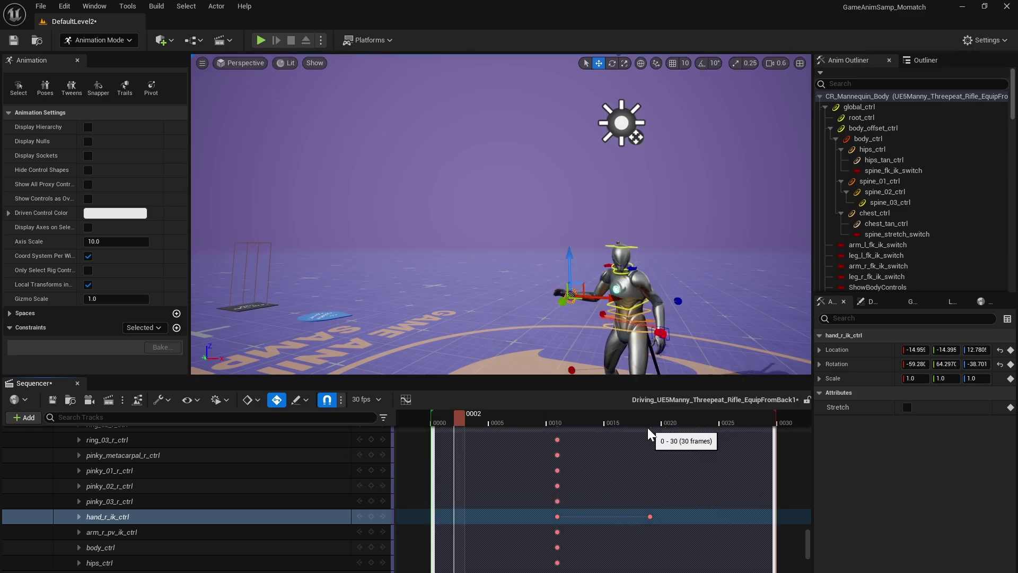
Rotate hand_r_ik_ctrl about 13 degrees at frame 19 to tilt the sword outward, and play the result
left_click(643, 424)
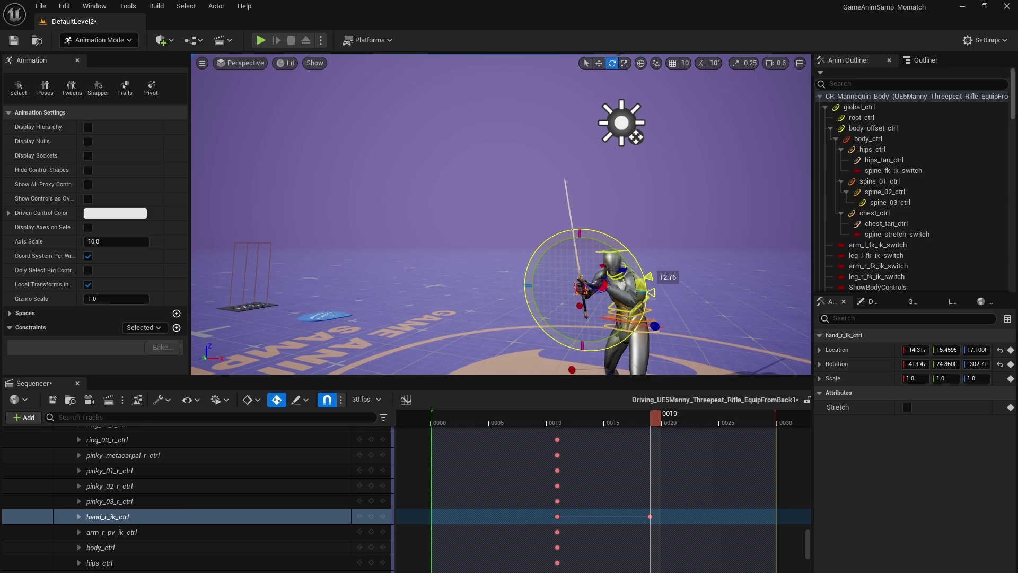
key("space")
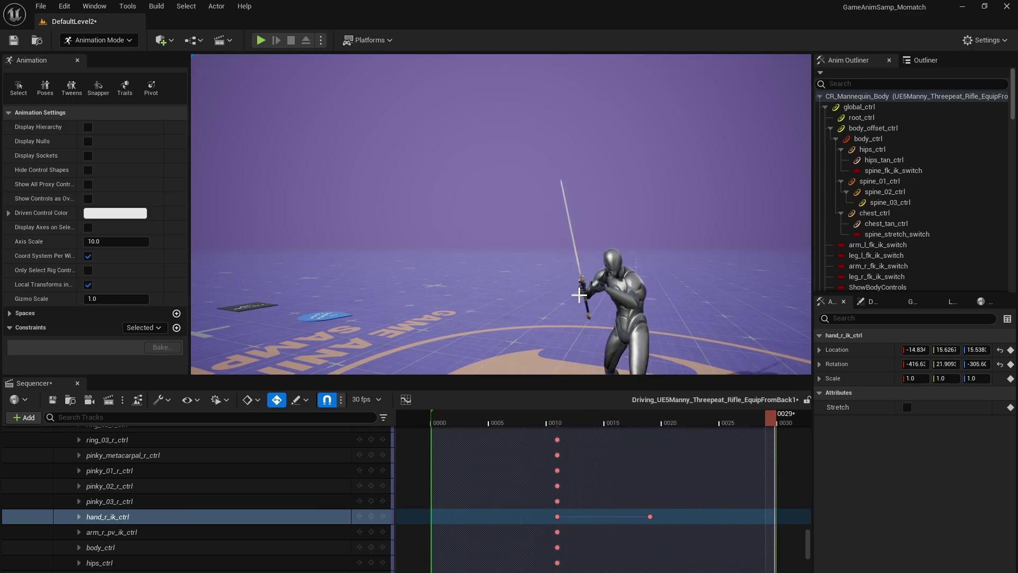
key("space")
Rotate hand_r_ik_ctrl at frame 19 the opposite way to bring the sword more upright in the front view
scroll(599, 292, "down", 4)
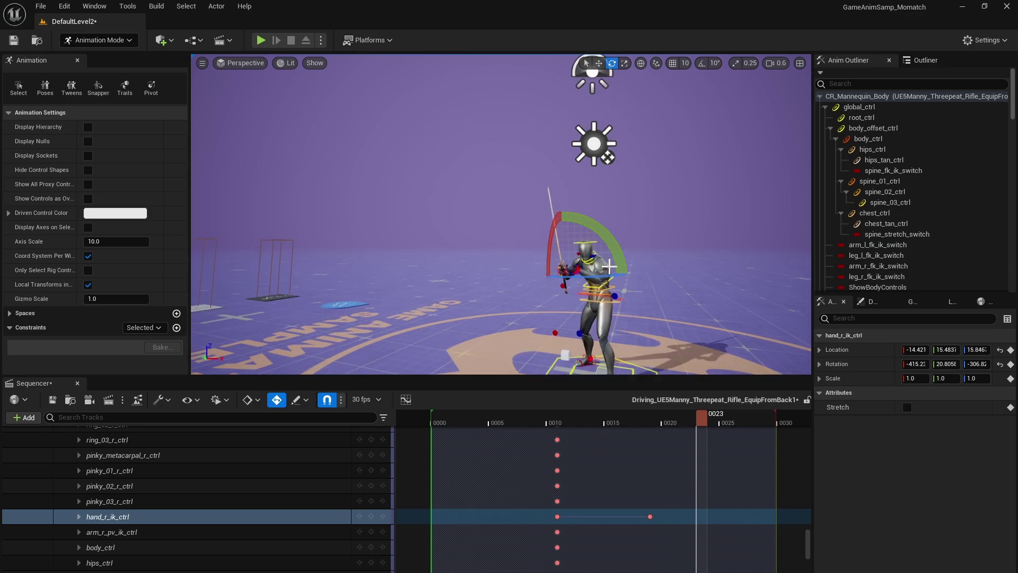
right_click_drag(586, 334, 549, 294)
key("s")
right_click_drag(582, 233, 584, 232)
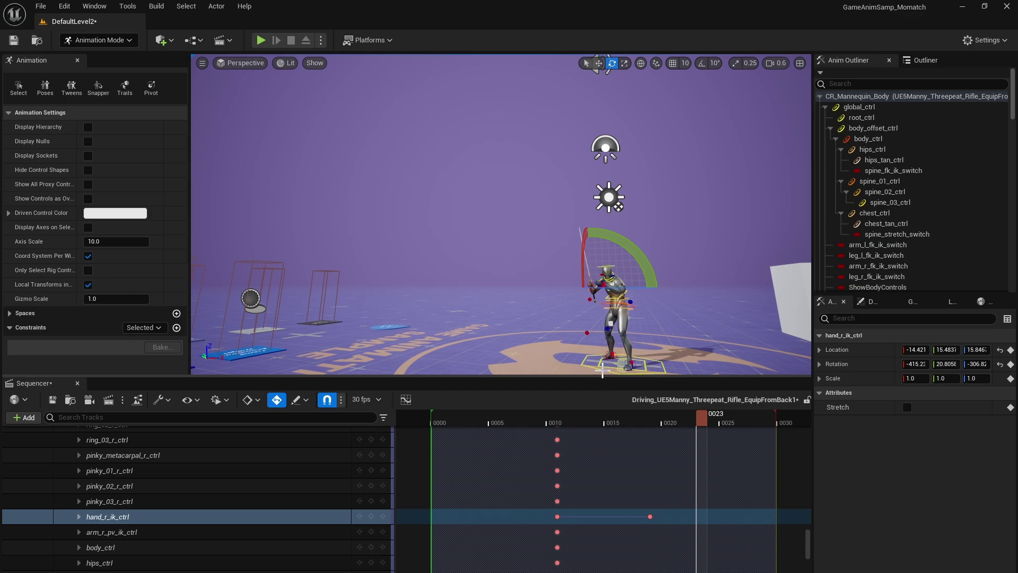
left_click_drag(701, 417, 656, 431)
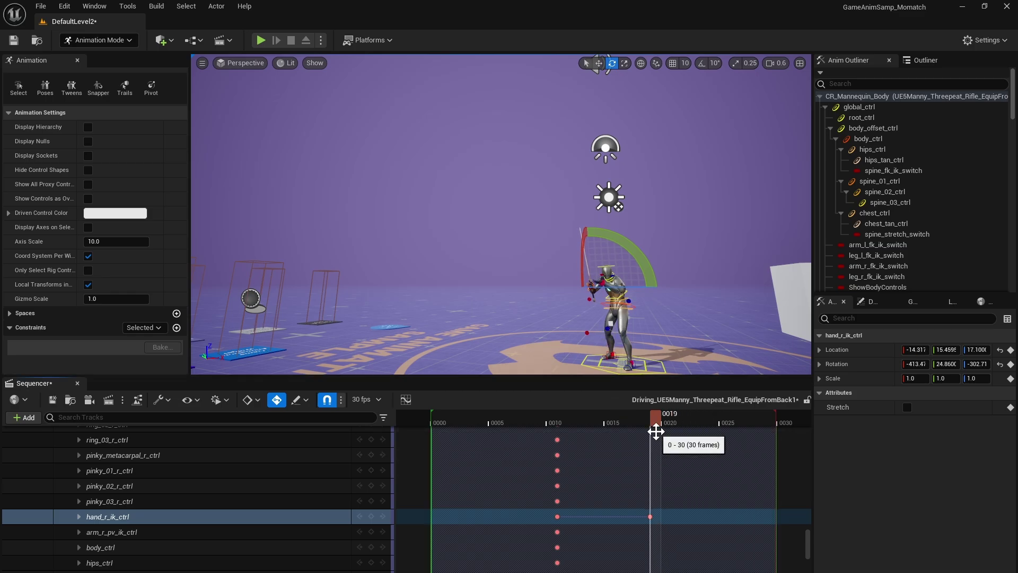
left_click_drag(605, 239, 673, 308)
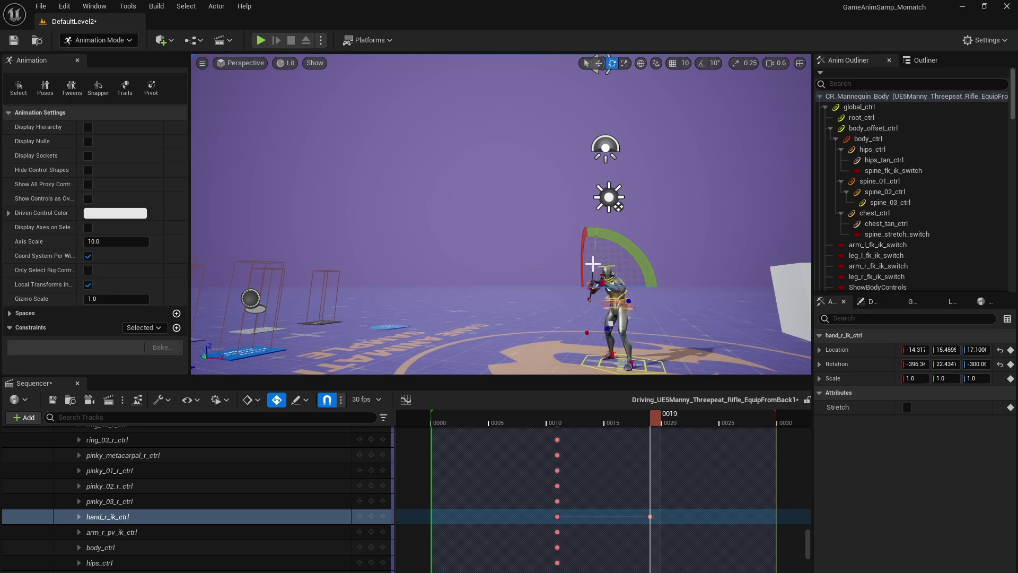
Rotate hand_r_ik_ctrl at frame 19 in the side view to tilt the blade back toward the head
scroll(576, 296, "up", 1)
left_click(550, 289)
scroll(550, 289, "down", 2)
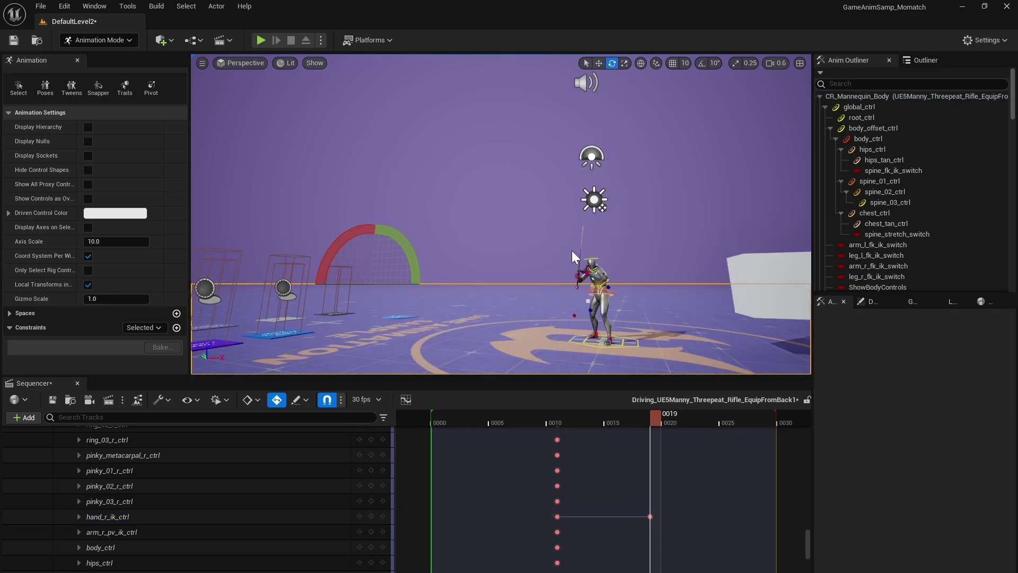
right_click_drag(565, 292, 689, 313)
left_click(567, 283)
right_click_drag(576, 312, 577, 339)
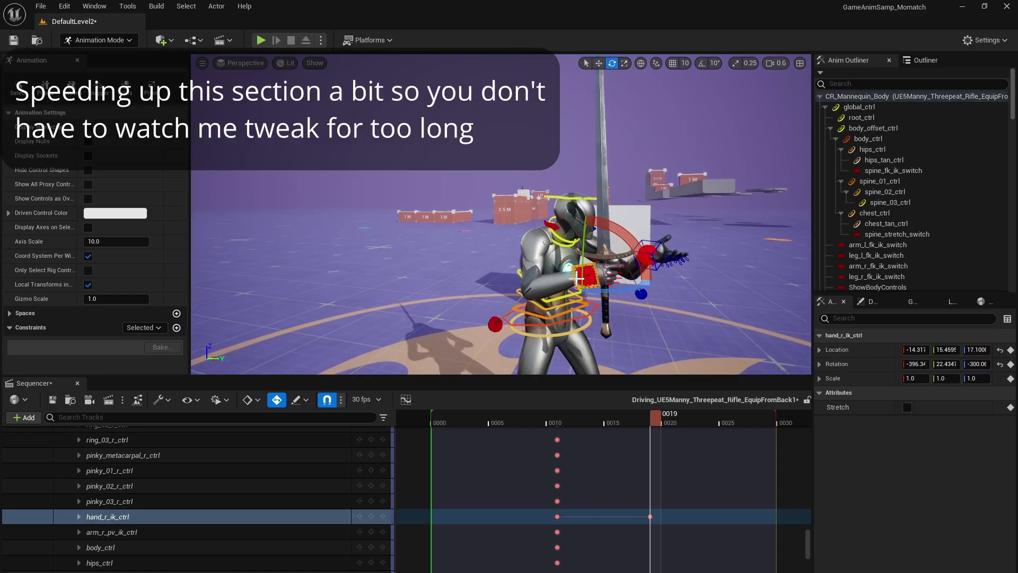
left_click_drag(629, 234, 613, 218)
Lower hand_r_ik_ctrl vertically at frame 19 to bring the sword grip further down
right_click_drag(547, 292, 548, 284)
key("s")
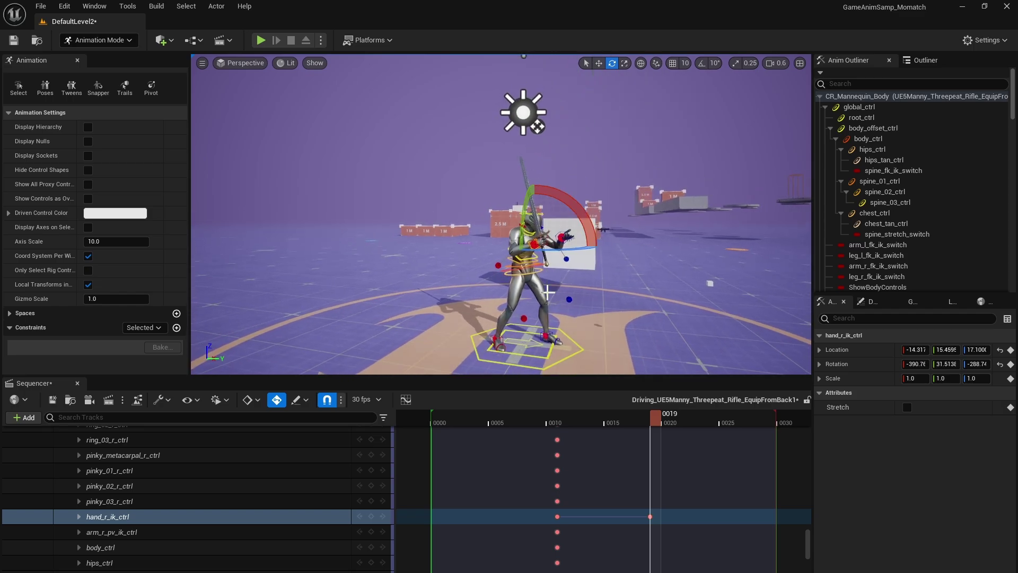
key("w")
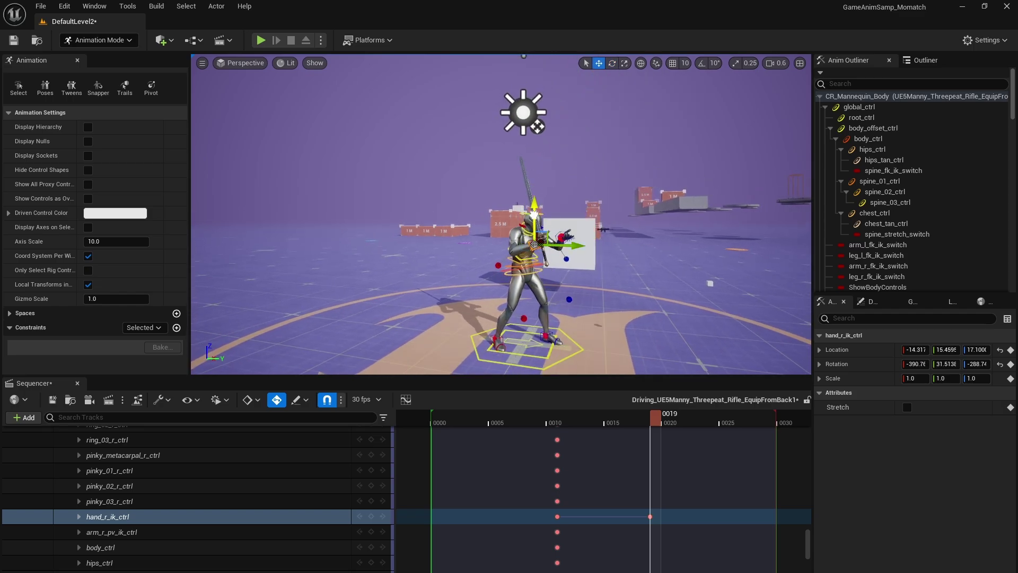
Rotate hand_r_ik_ctrl about 4.4 degrees at frame 19 in the front view to straighten the sword
key("d")
right_click_drag(537, 223, 392, 233)
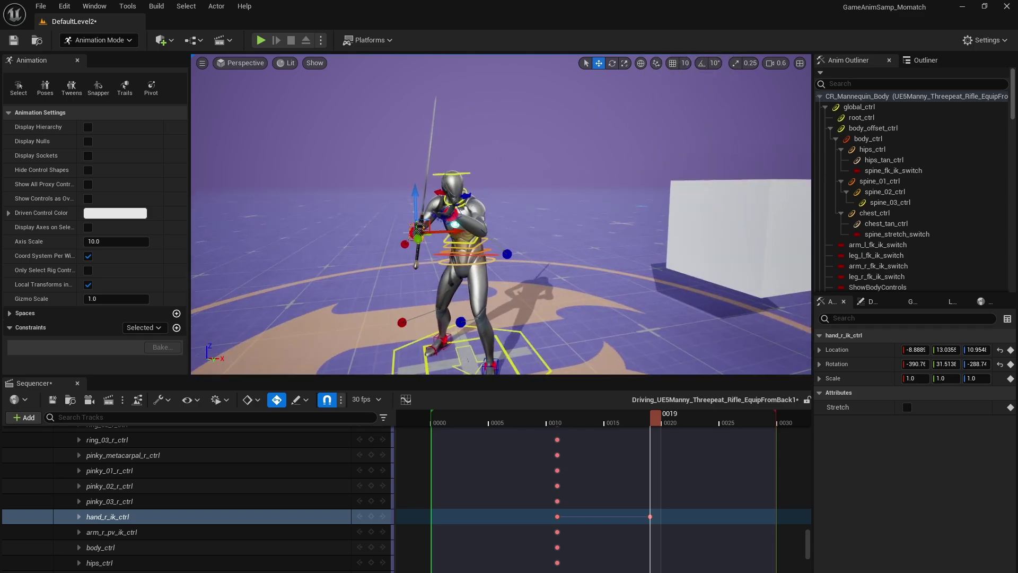
key("e")
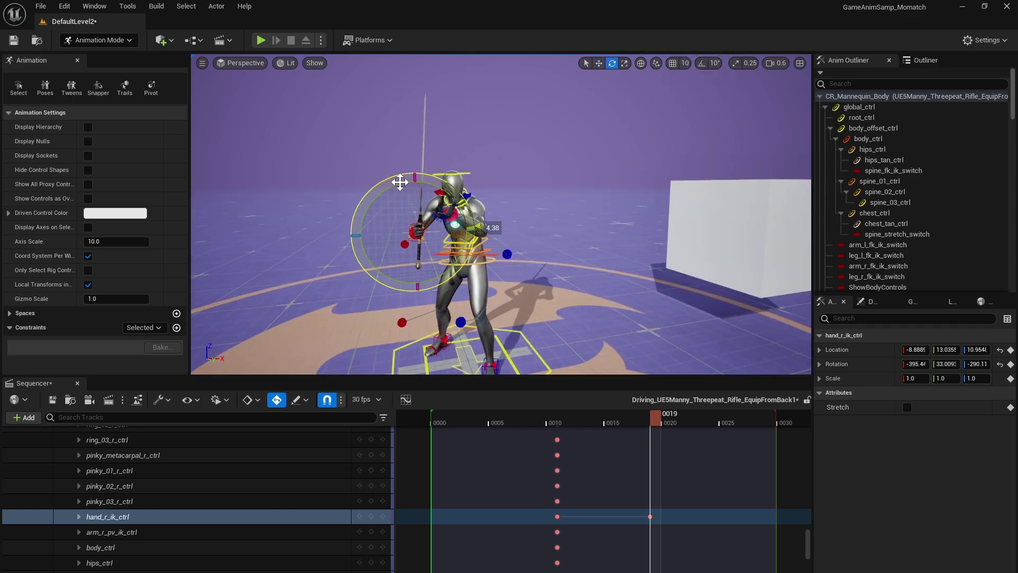
left_click_drag(400, 180, 391, 221)
Pull hand_r_ik_ctrl slightly back toward the body along the Y axis at frame 19
right_click_drag(391, 221, 553, 221)
key("a")
key("d")
key("w")
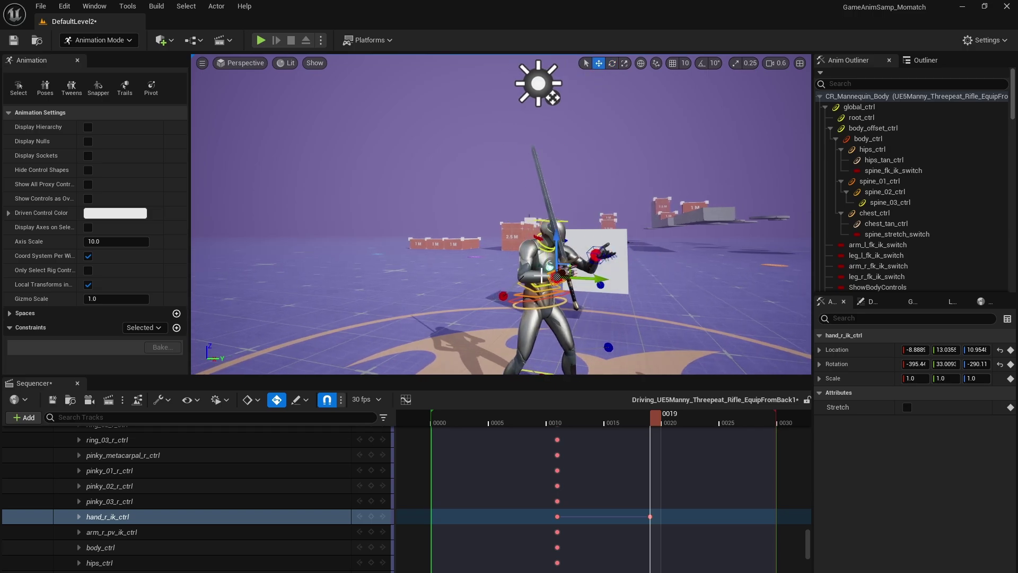
left_click_drag(599, 278, 594, 278)
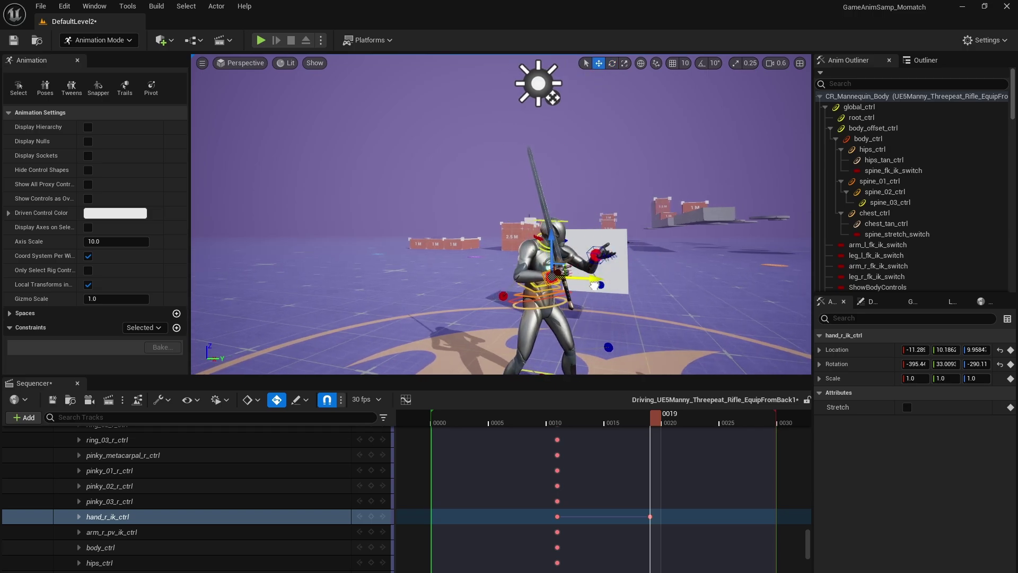
Play the equip animation from the front and side to check the adjusted right-hand and sword pose
right_click_drag(594, 278, 483, 280)
key("d")
key("a")
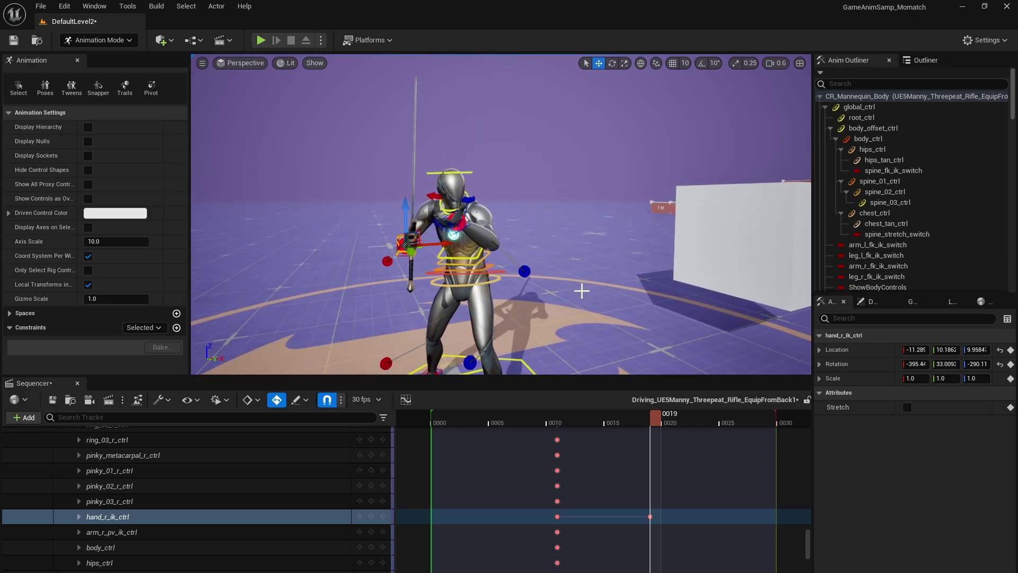
key("space")
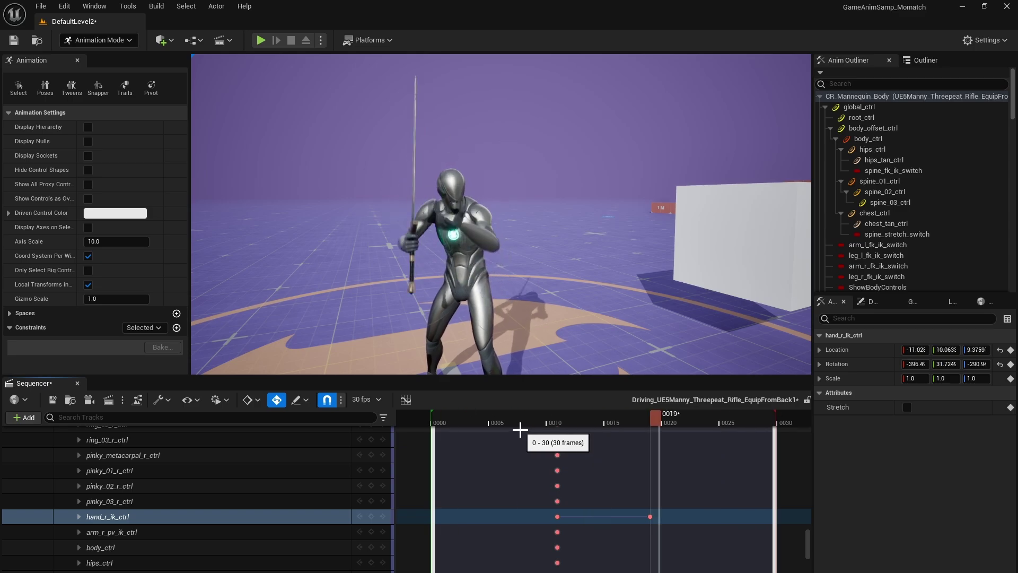
key("space")
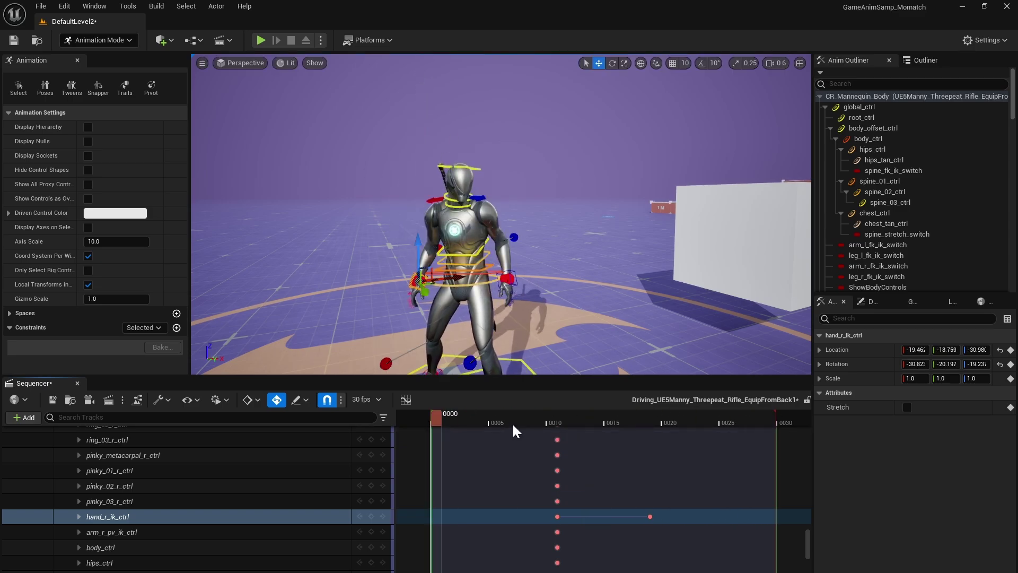
right_click_drag(416, 326, 538, 273)
key("space")
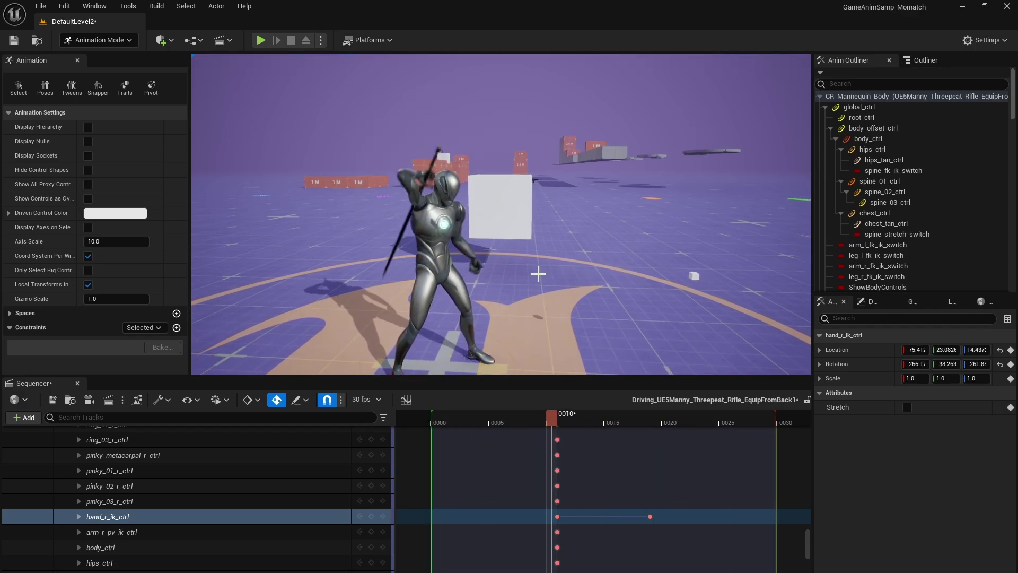
key("space")
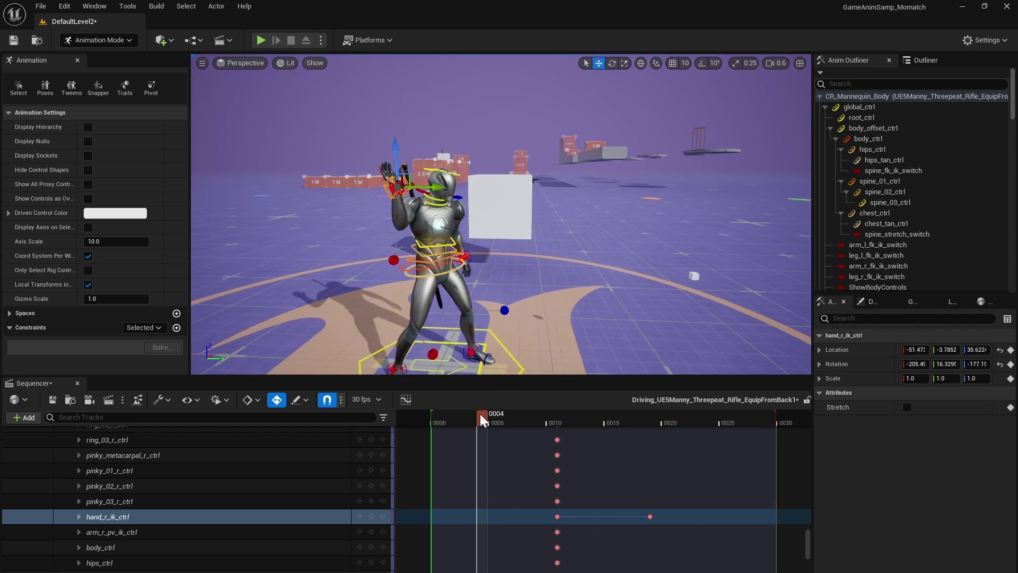
Scrub the equip animation to frame 19, then replay it from two viewing angles to examine the full sword draw
left_click_drag(482, 420, 657, 429)
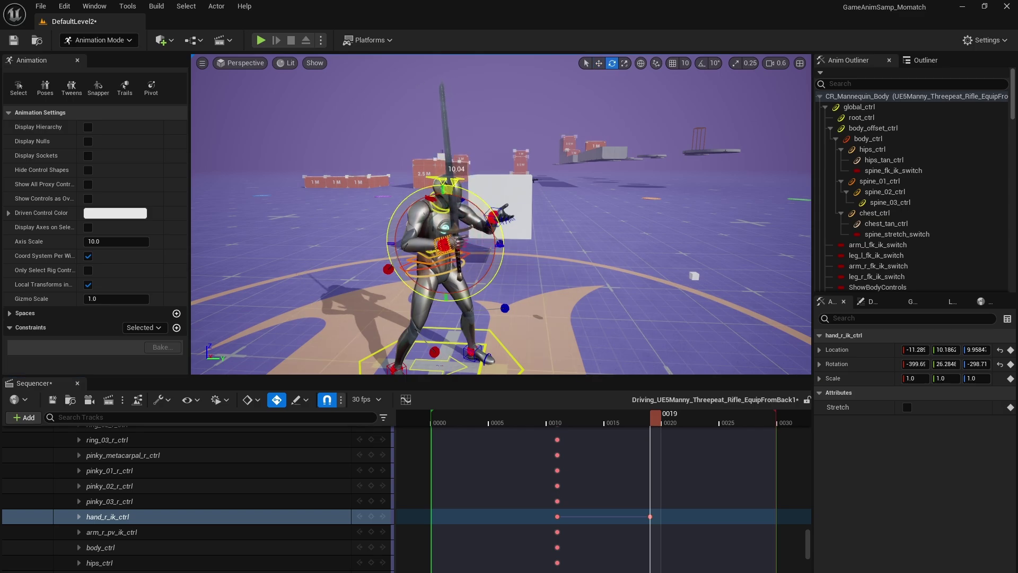
key("space")
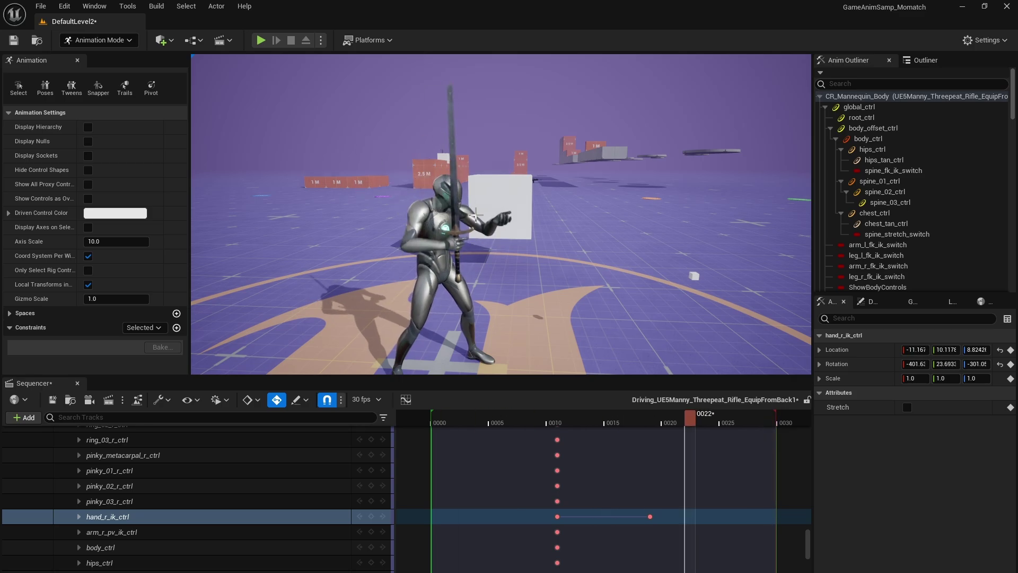
key("space")
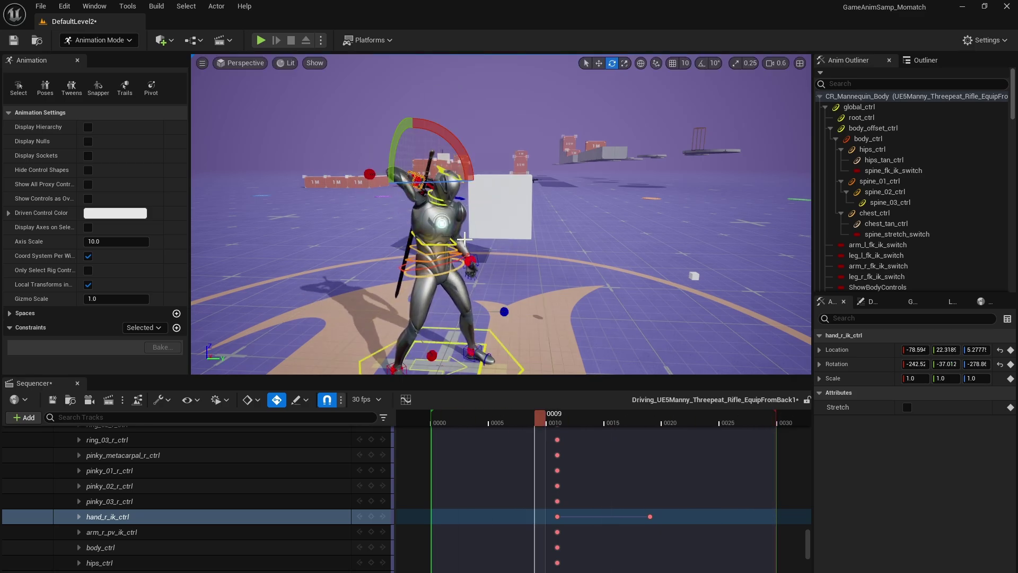
right_click_drag(475, 214, 506, 185)
key("space")
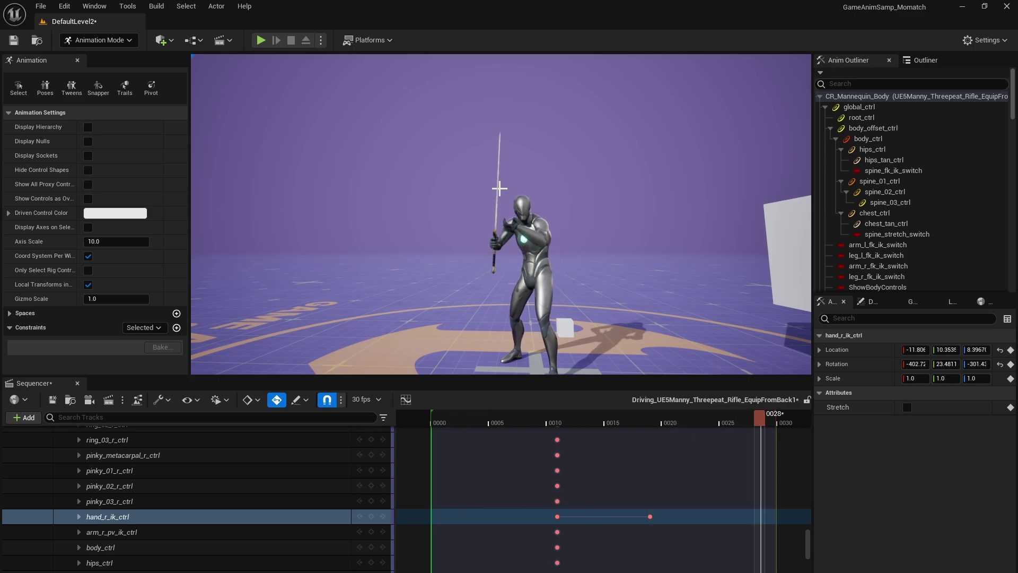
key("Escape")
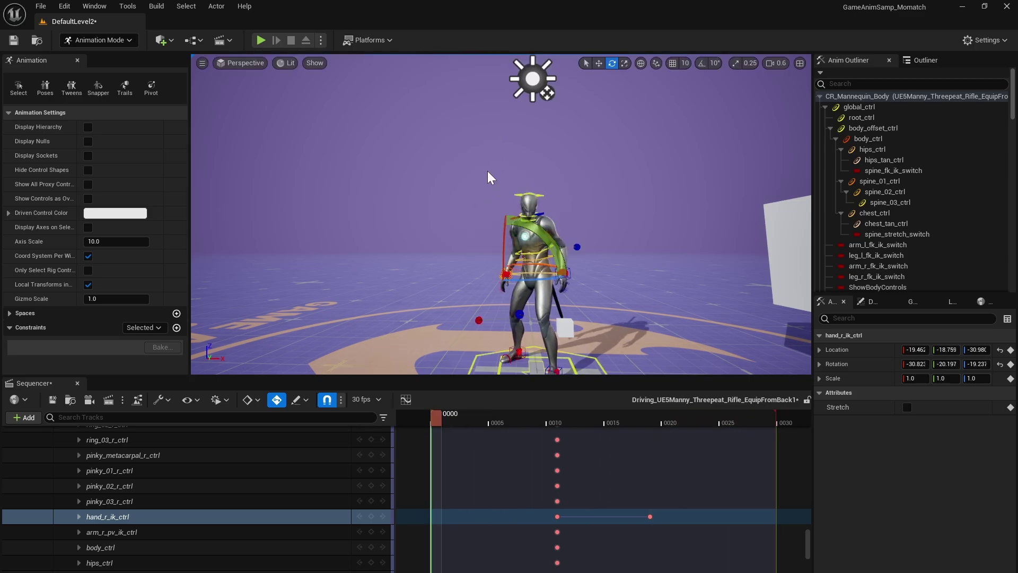
Select hand_l_ik_ctrl and compare the left hand's pose between frames 11 and 20, ending on frame 20
left_click_drag(439, 421, 667, 457)
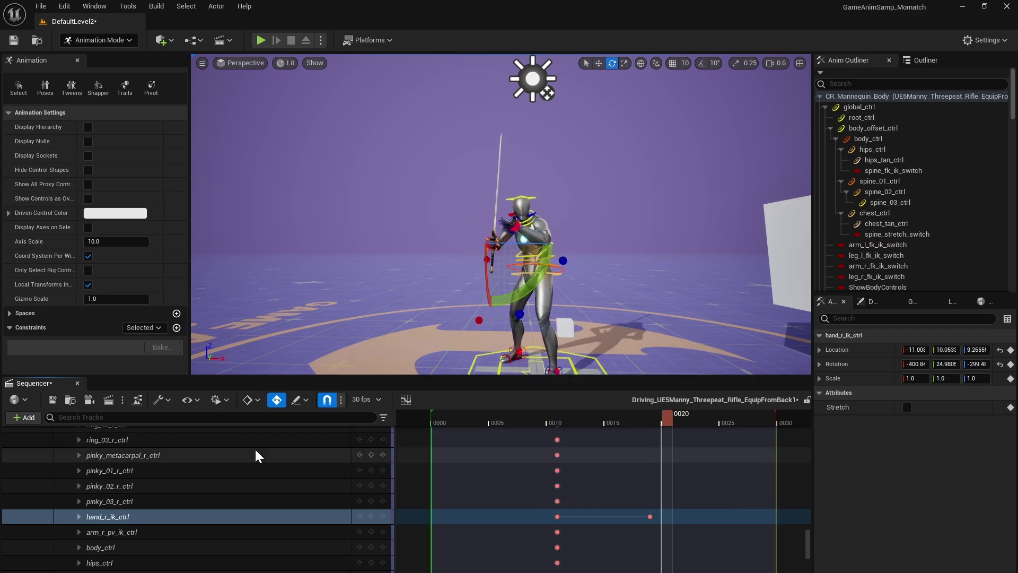
scroll(291, 472, "up", 10)
scroll(291, 474, "up", 5)
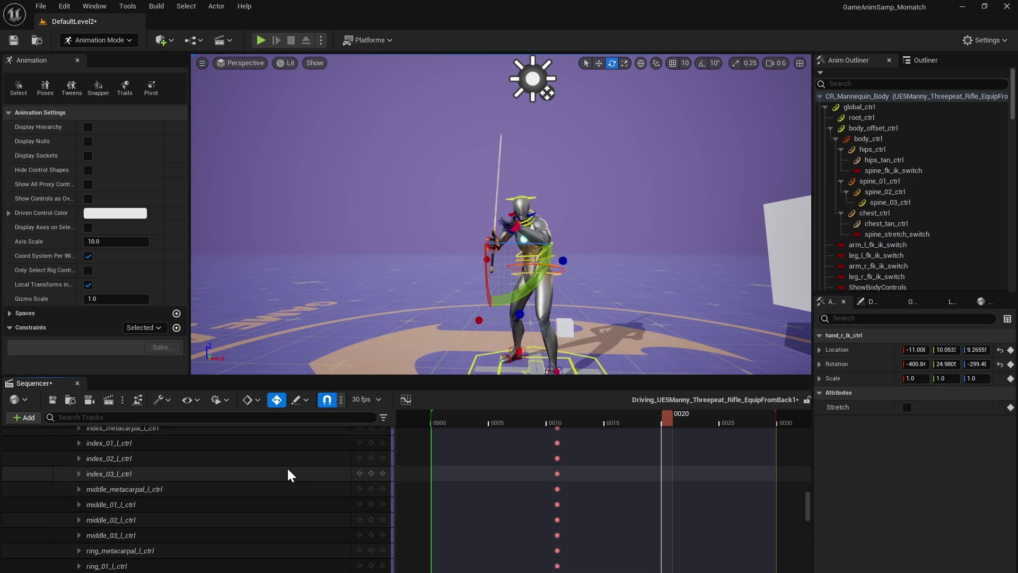
scroll(539, 229, "up", 6)
scroll(530, 234, "down", 4)
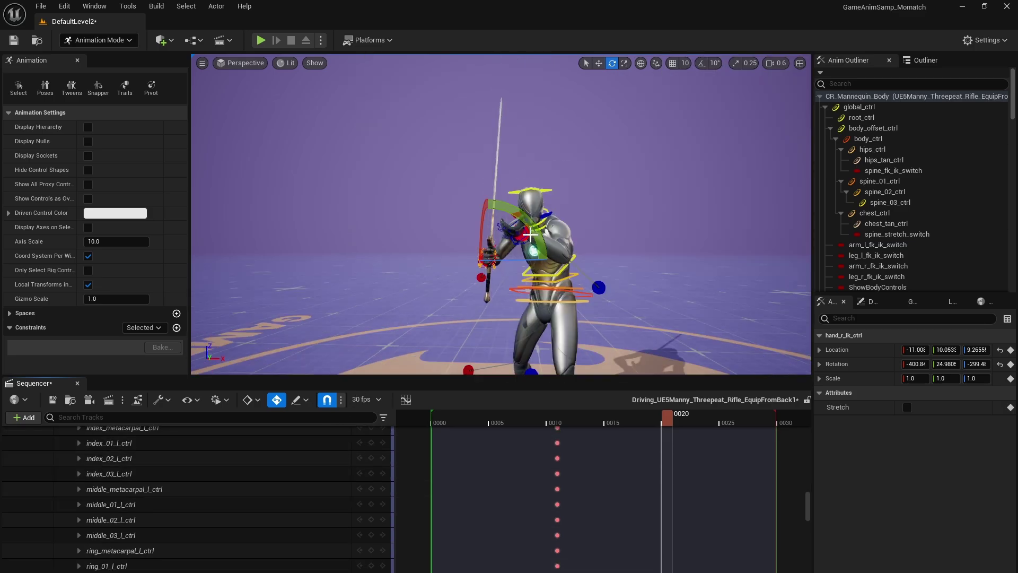
left_click(575, 225)
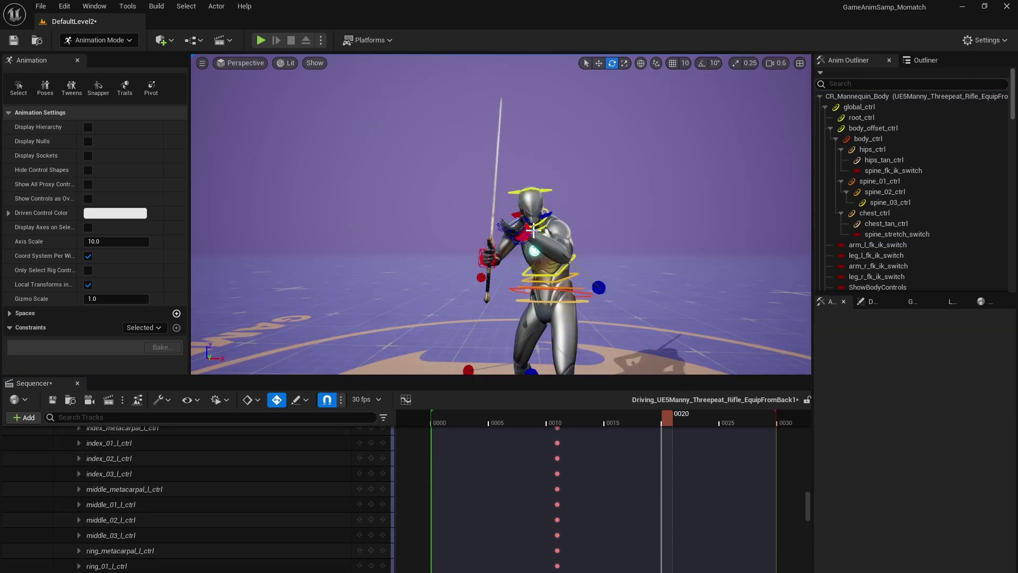
left_click(534, 229)
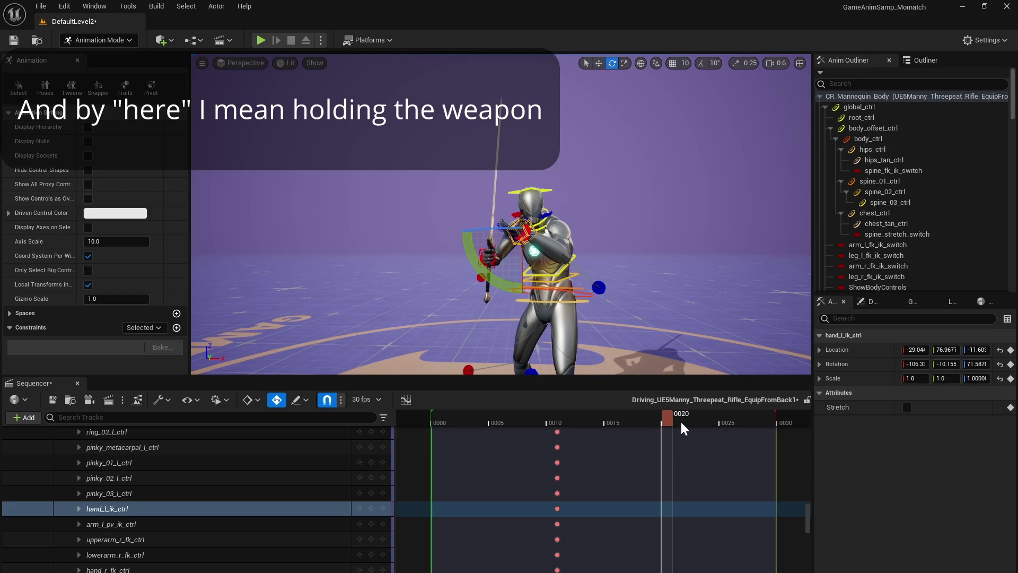
left_click_drag(664, 415, 568, 444)
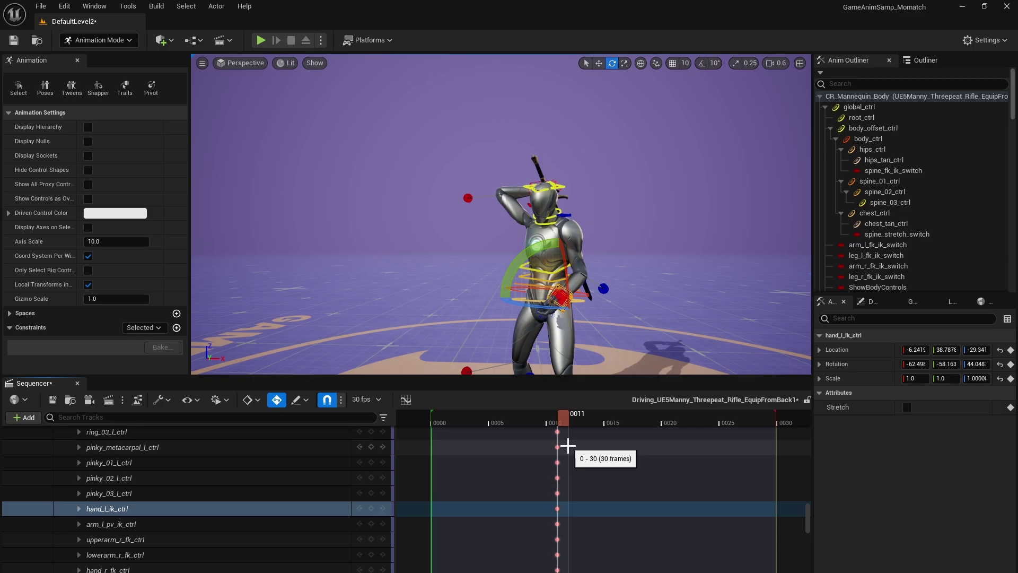
left_click_drag(563, 416, 666, 437)
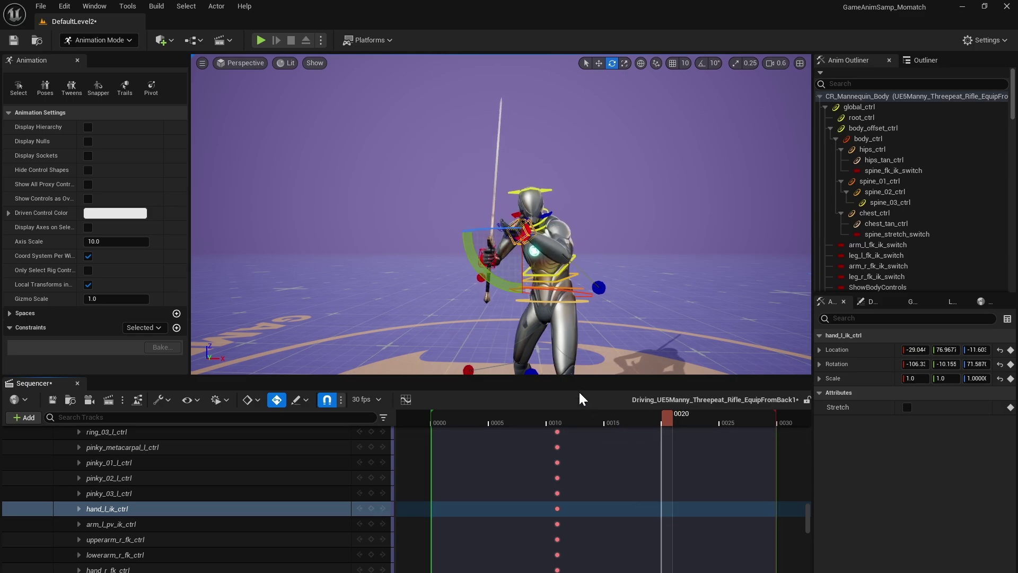
Rotate hand_l_ik_ctrl at frame 20 to turn the left palm, and move it down and across to the sword handle below the right hand
mouse_move(524, 280)
left_mouse_down()
mouse_move(501, 233)
mouse_move(523, 283)
left_mouse_up()
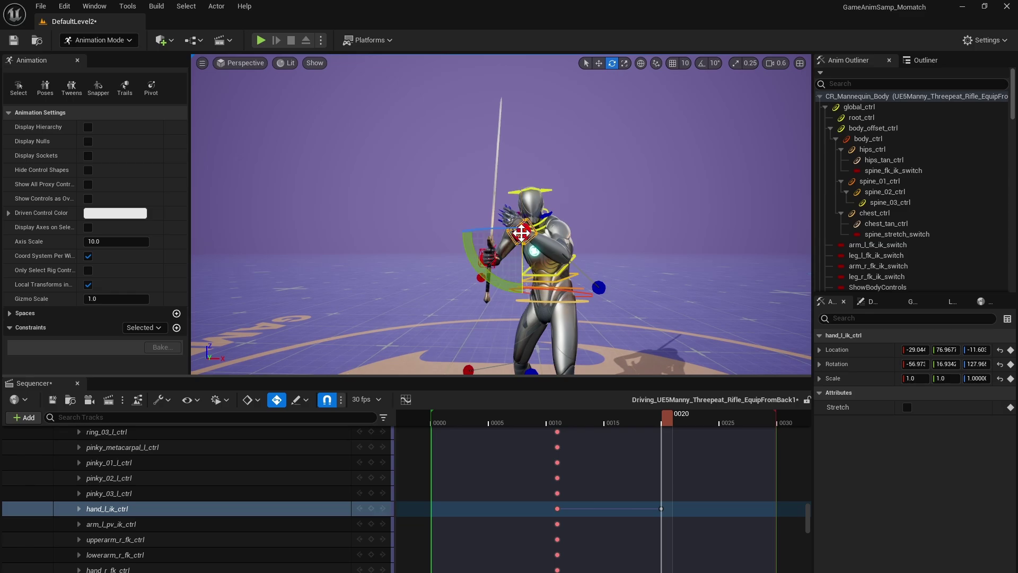
mouse_move(471, 247)
left_mouse_down()
mouse_move(584, 220)
mouse_move(578, 190)
mouse_move(471, 247)
left_mouse_up()
key("w")
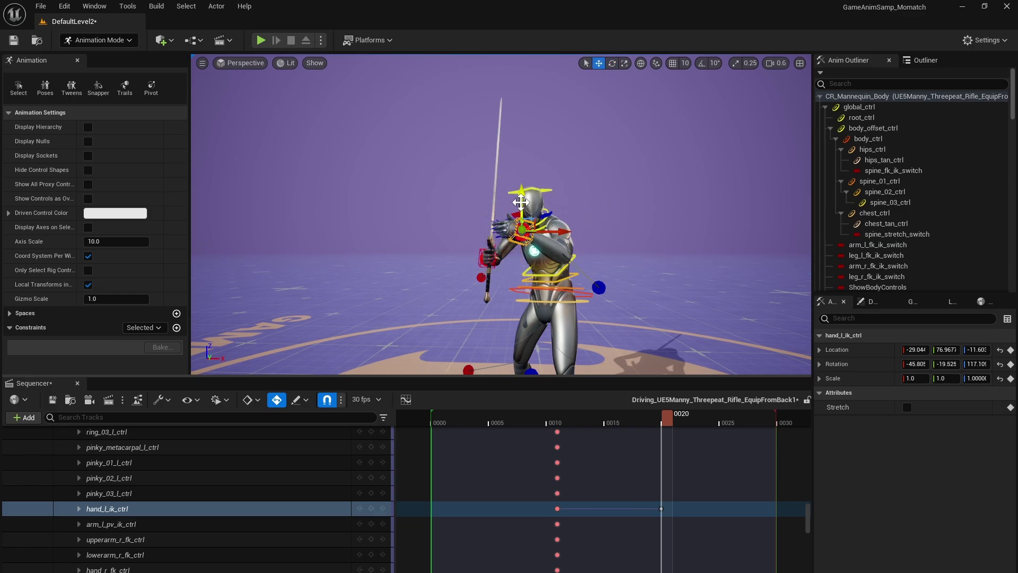
left_click_drag(520, 202, 509, 247)
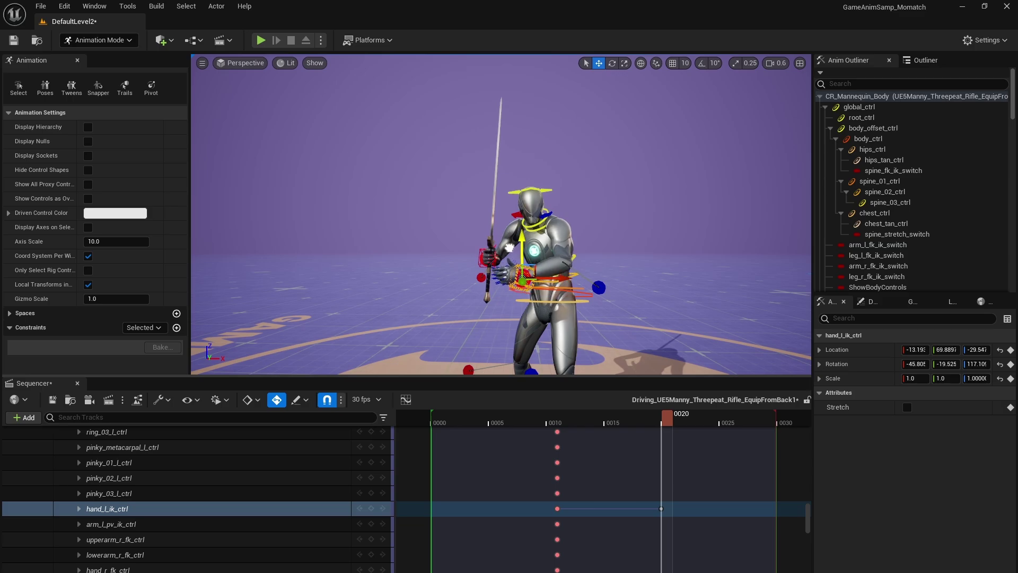
left_click_drag(559, 282, 540, 284)
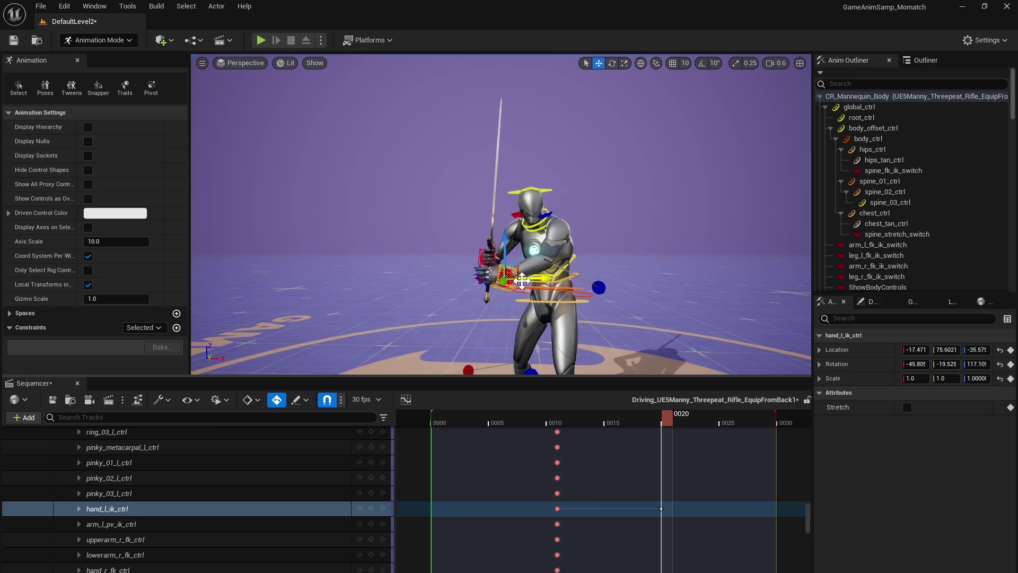
Pull hand_l_ik_ctrl back along the Y axis at frame 20 and lower it slightly to line the left hand up with the handle
key("f")
scroll(516, 271, "down", 5)
left_click_drag(515, 270, 662, 292, "alt")
left_click_drag(541, 214, 510, 214)
scroll(457, 219, "up", 4)
scroll(457, 218, "up", 5)
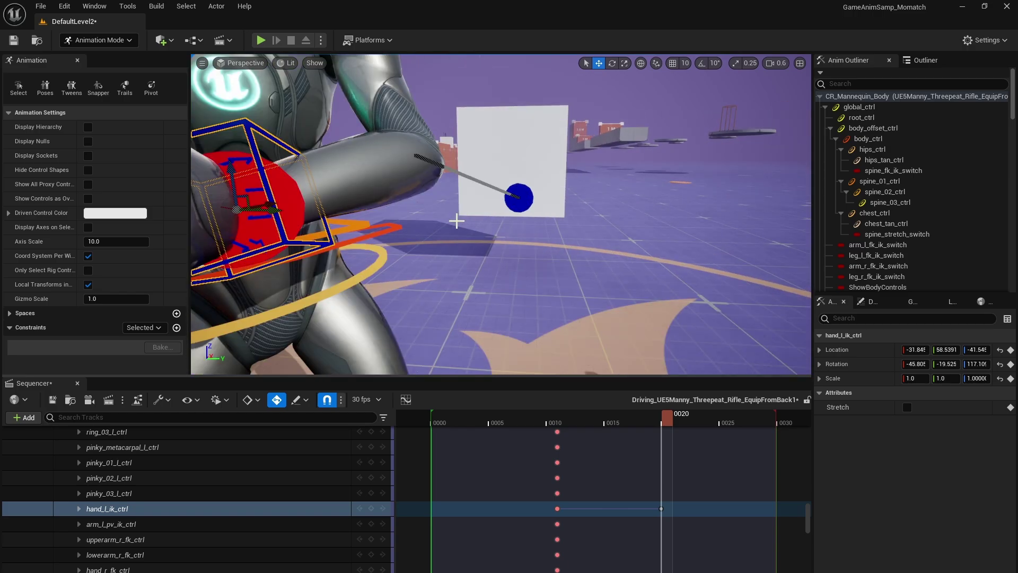
scroll(452, 211, "down", 5)
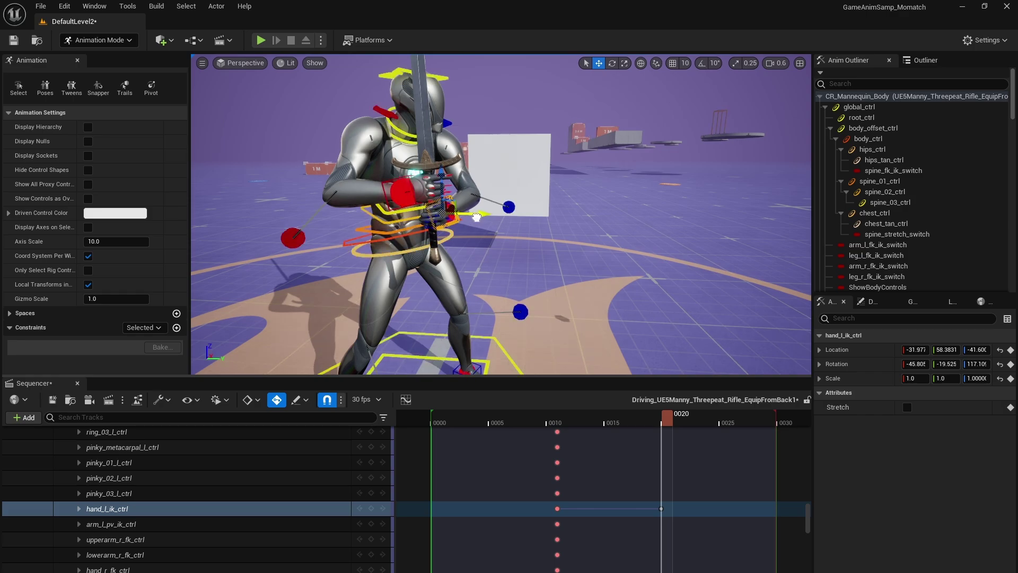
left_click_drag(476, 217, 473, 218)
left_click_drag(438, 186, 440, 191)
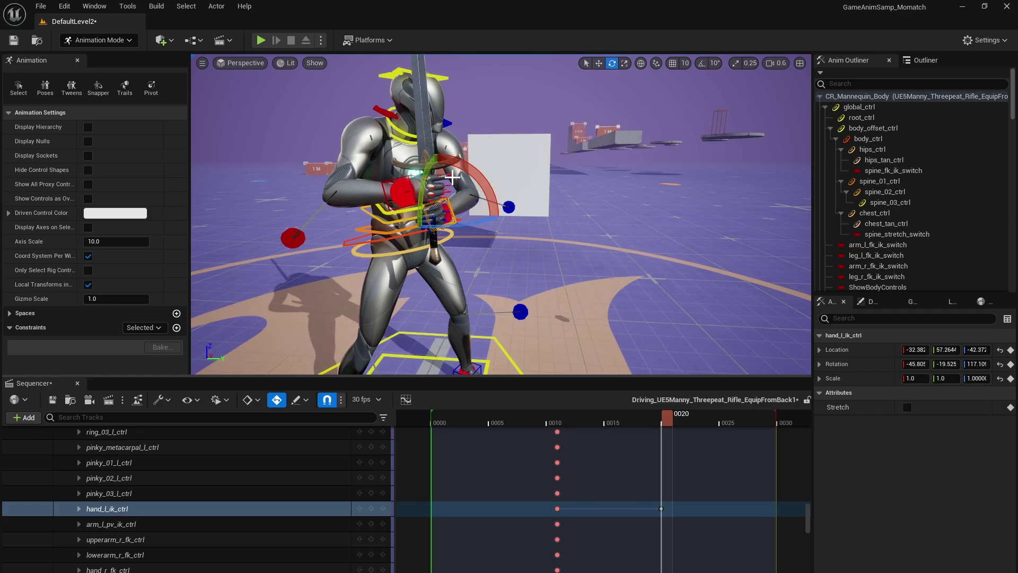
Shift hand_l_ik_ctrl horizontally in close-up at frame 20 to bring the left palm against the sword handle
key("f")
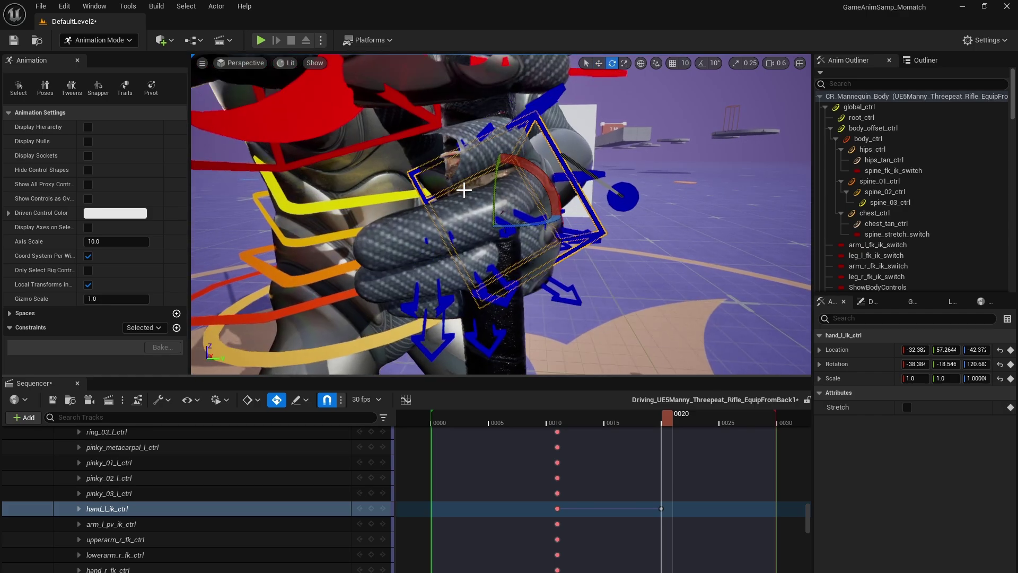
left_click_drag(400, 243, 485, 227, "alt")
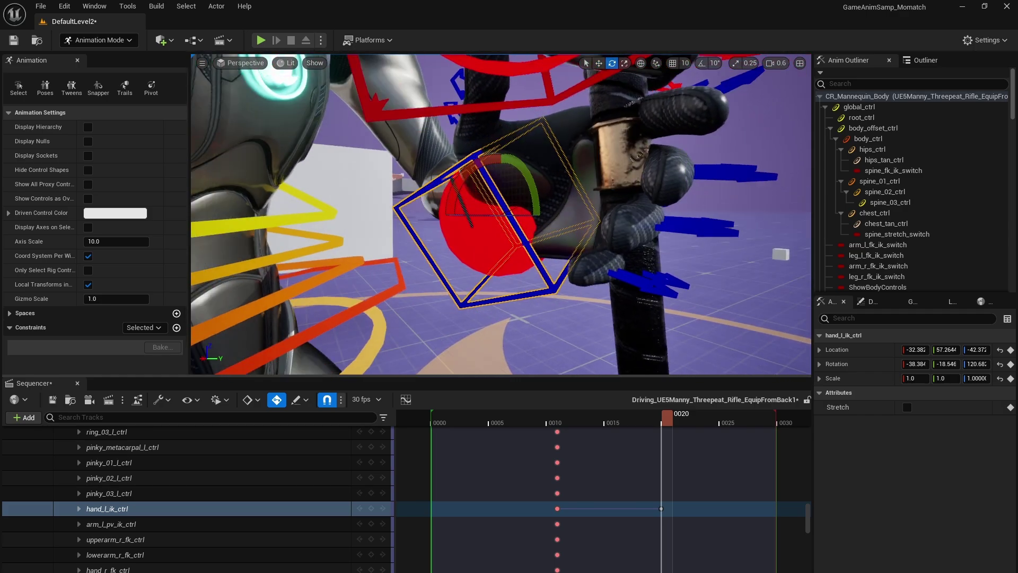
key("w")
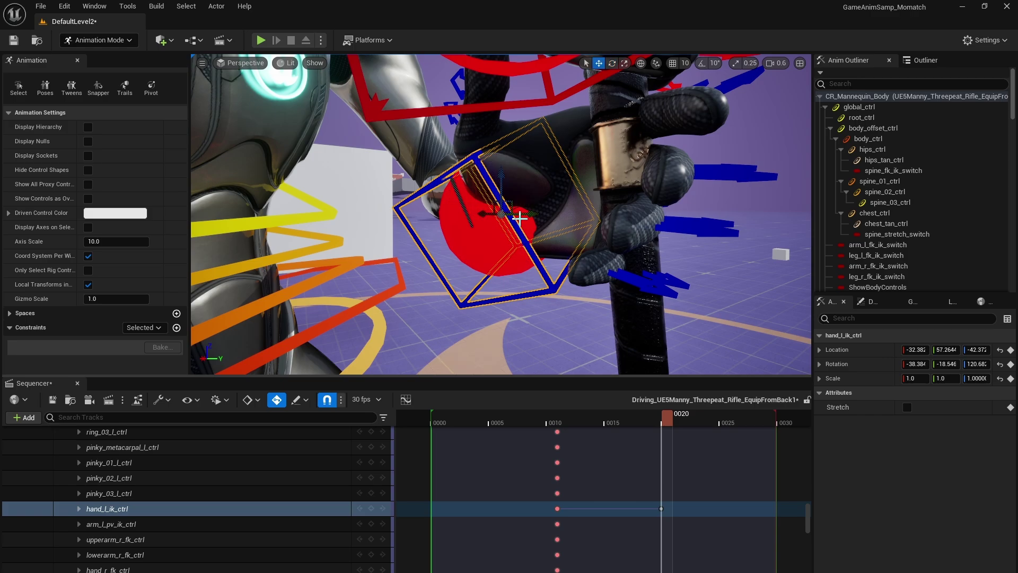
left_click_drag(525, 214, 626, 228)
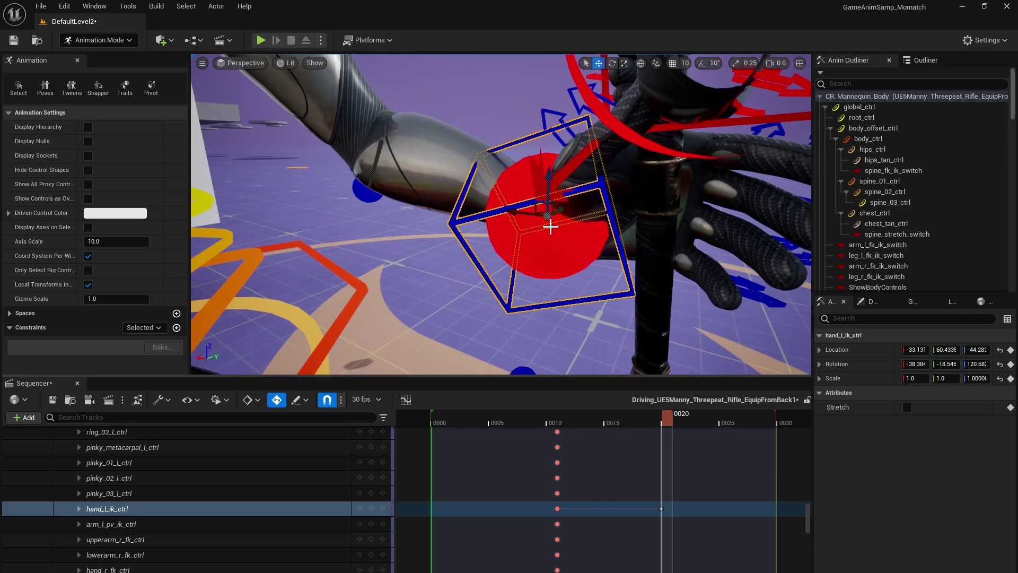
left_click_drag(513, 214, 522, 215)
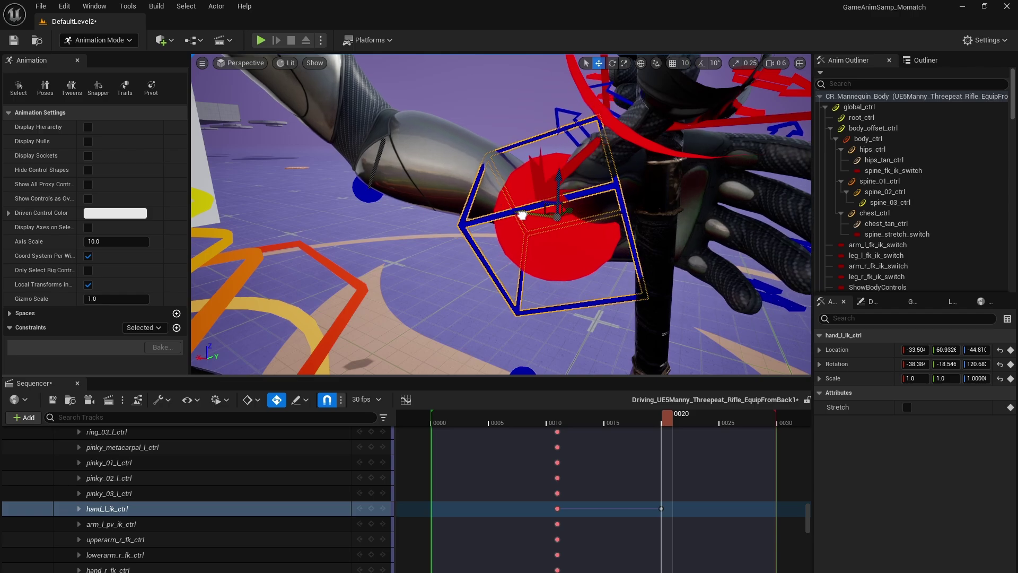
Refine hand_l_ik_ctrl's rotation at frame 20 and nudge it closer so the left palm fits around the handle
right_click_drag(535, 214, 470, 192)
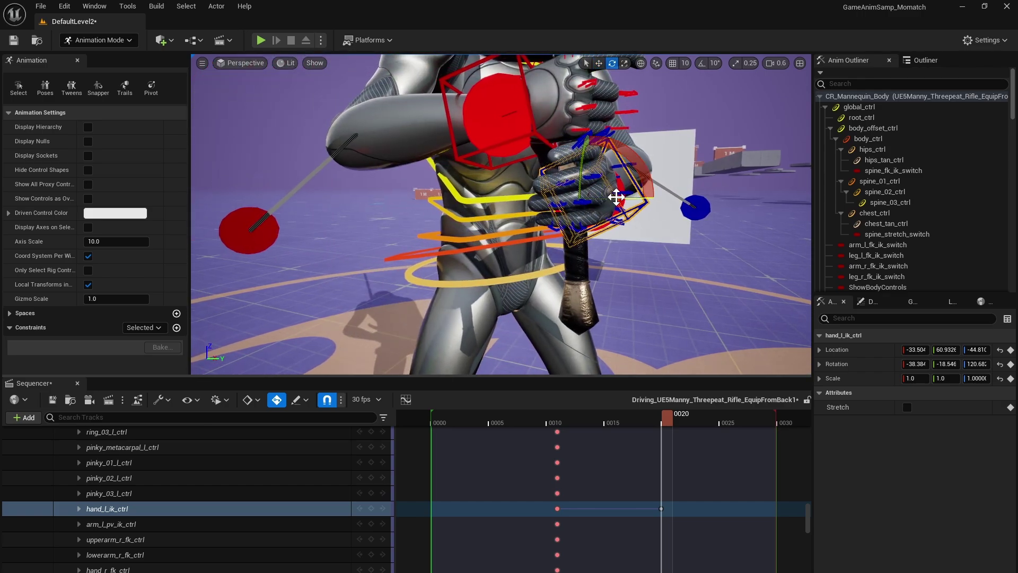
left_click_drag(591, 198, 630, 204)
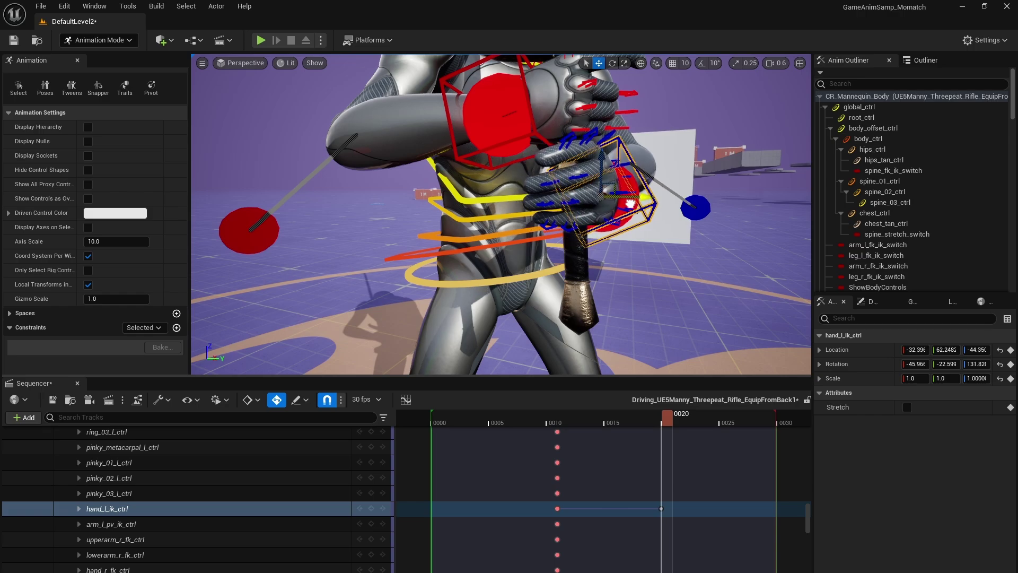
right_click_drag(605, 220, 570, 220)
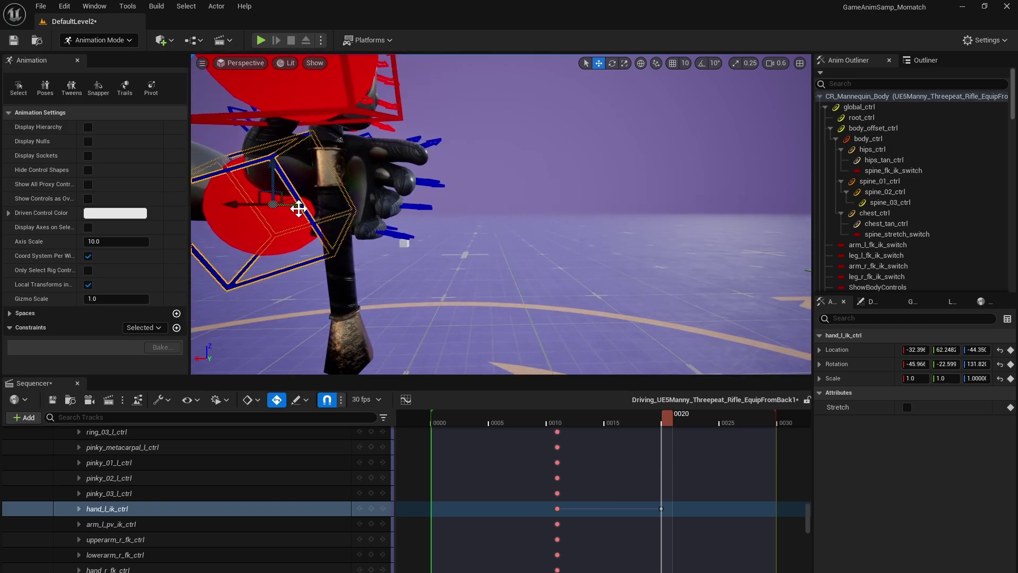
left_click_drag(299, 207, 303, 207)
key("ctrl+z")
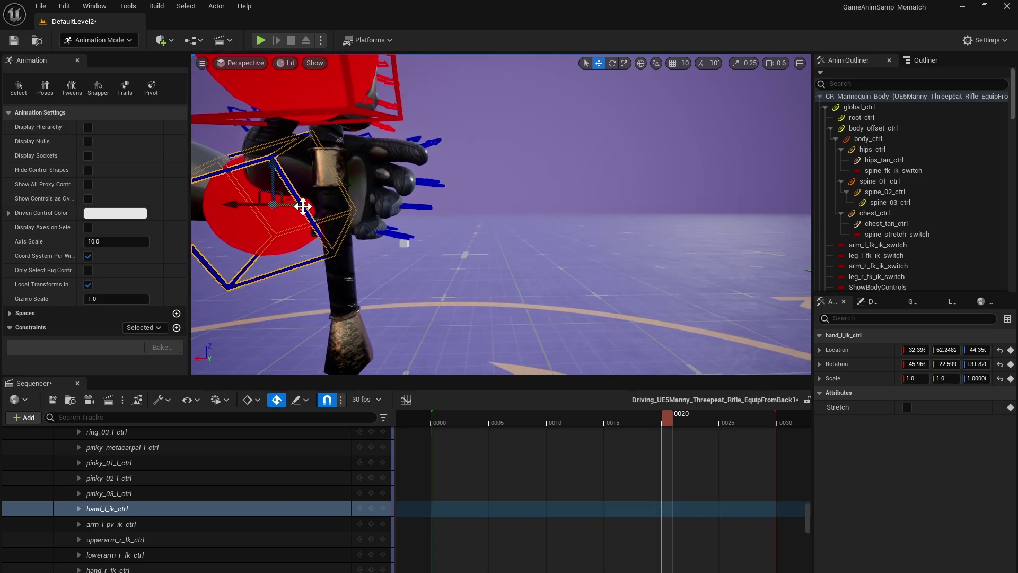
left_click_drag(232, 204, 241, 204)
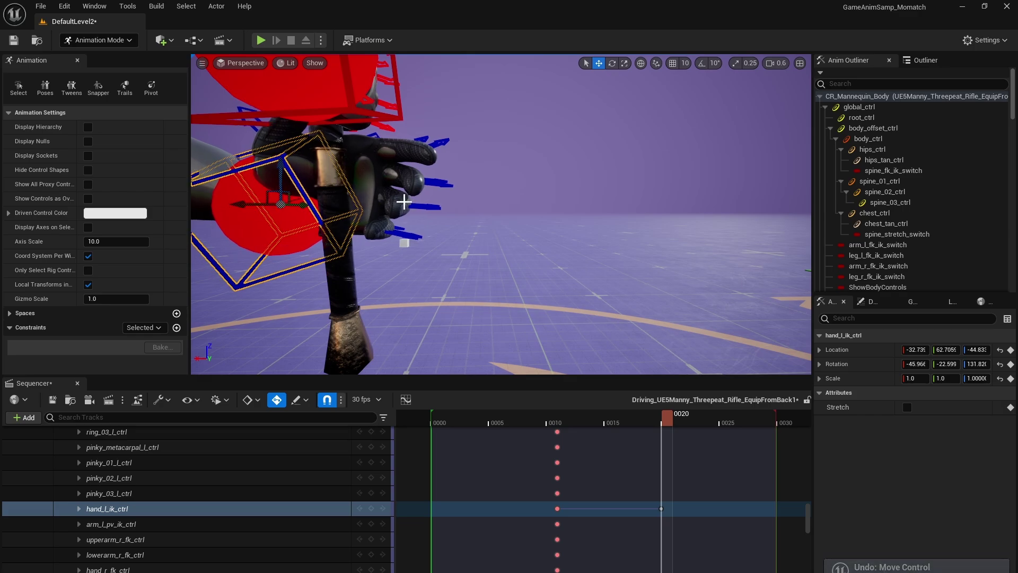
Add a Parent constraint at frame 20 that attaches hand_l_ik_ctrl to SM_Sword
left_click_drag(373, 192, 488, 197, "alt")
scroll(487, 197, "down", 8)
scroll(487, 197, "up", 6)
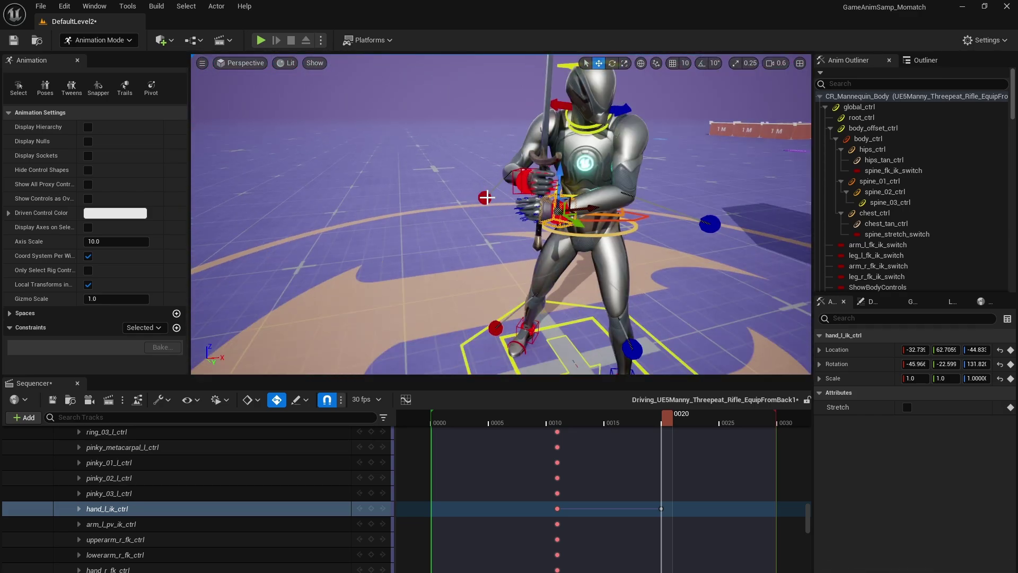
left_click_drag(674, 417, 662, 387)
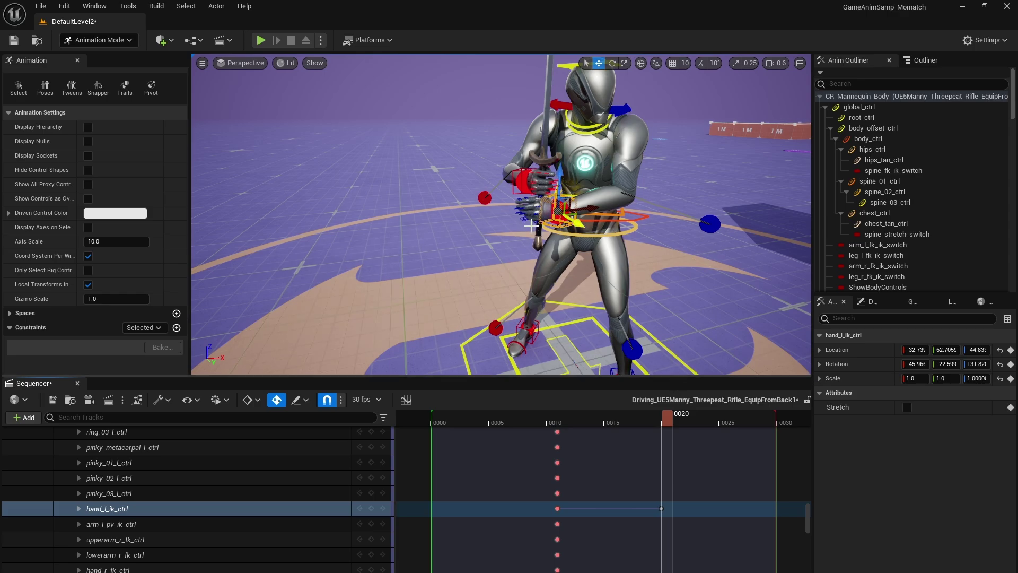
key("f")
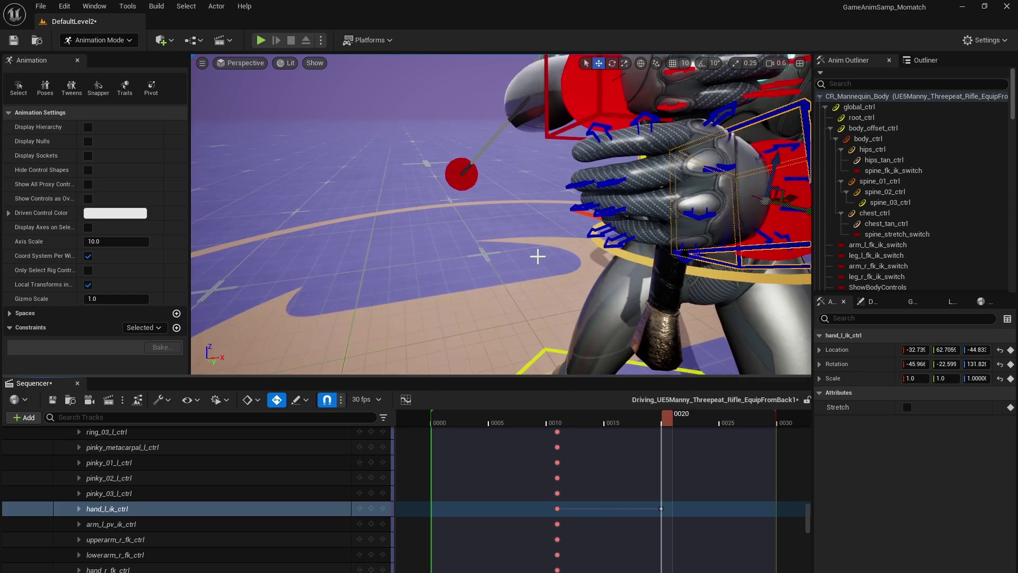
left_click_drag(541, 257, 546, 255, "alt")
scroll(549, 256, "down", 5)
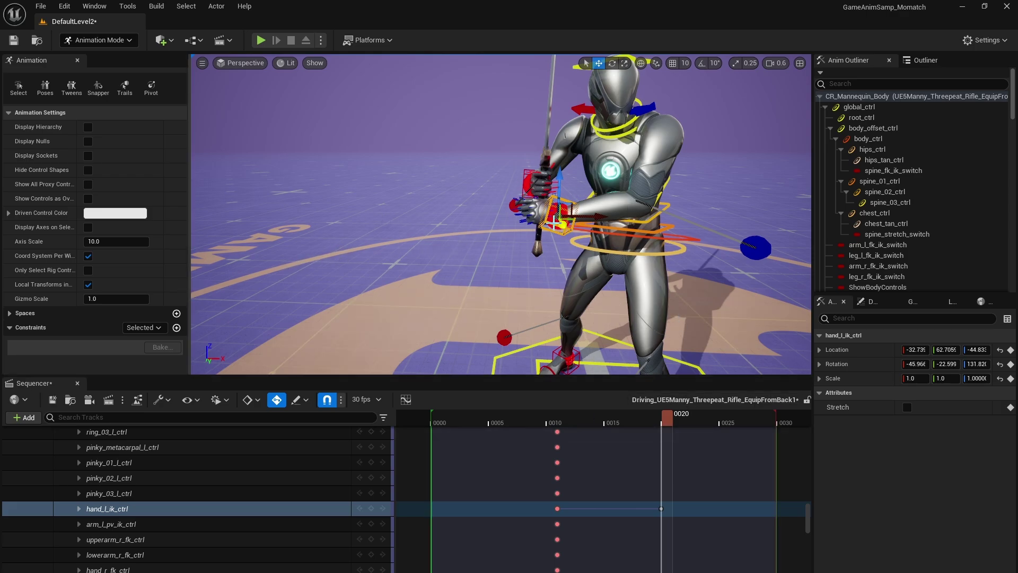
left_click(176, 327)
left_click(208, 405)
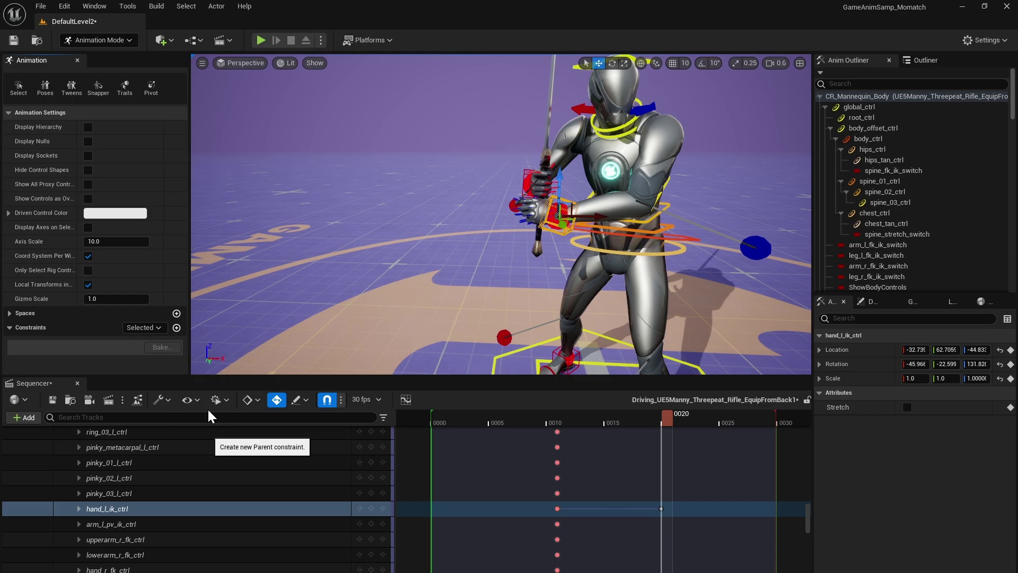
left_click(545, 124)
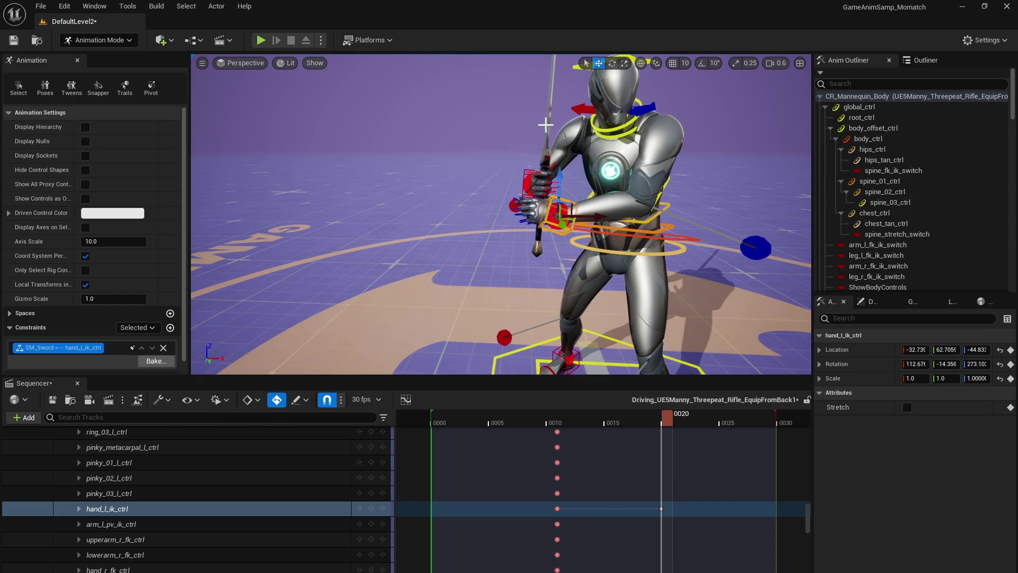
Turn off Dynamic Offset on the constraint that attaches hand_l_ik_ctrl to SM_Sword
right_click(85, 345)
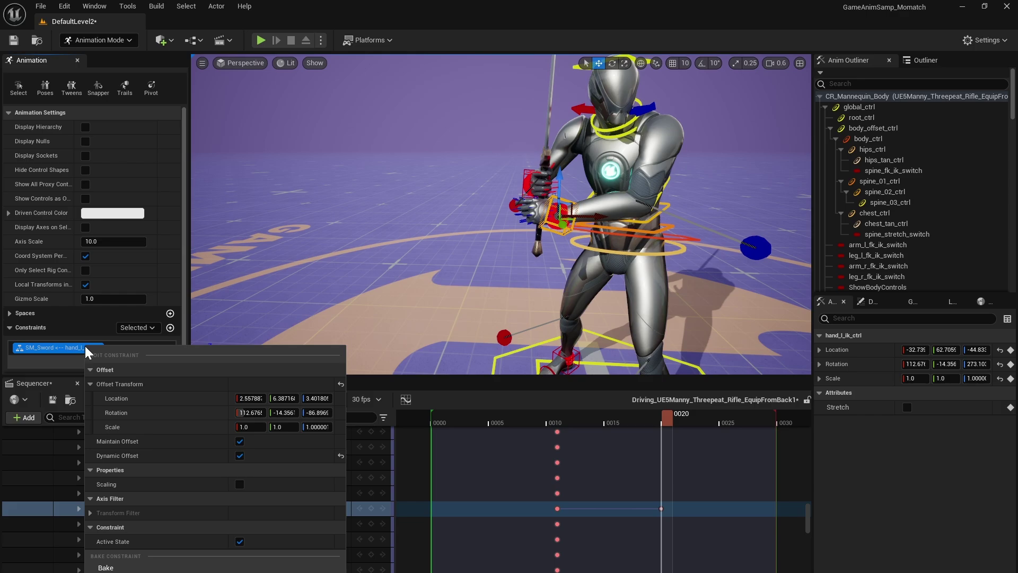
left_click(239, 454)
Reposition hand_r_ik_ctrl at frame 25 to refine the two-handed sword hold, and play back the equip animation
left_click_drag(667, 422, 722, 434)
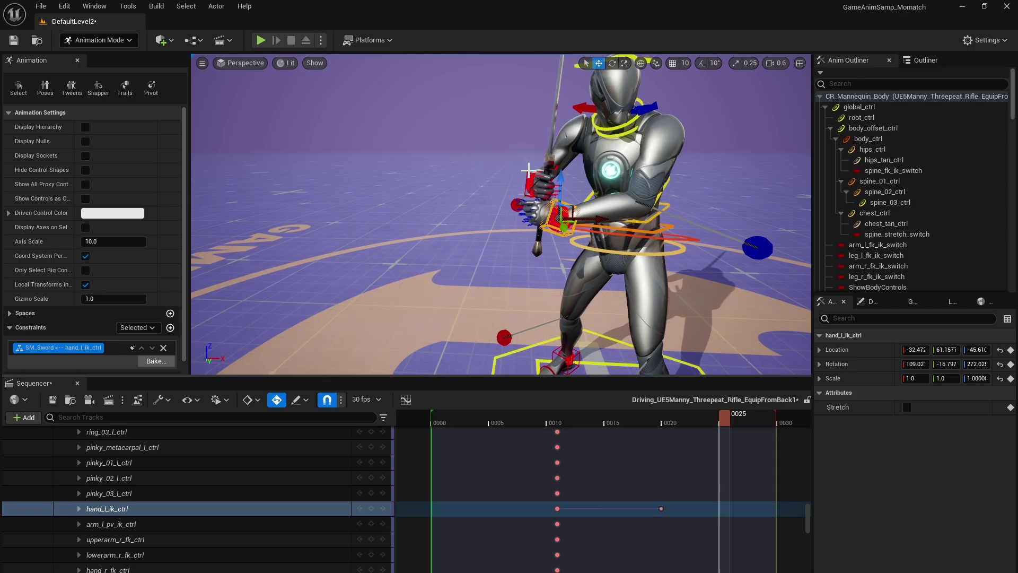
left_click(530, 177)
left_click_drag(517, 242, 514, 186, "alt")
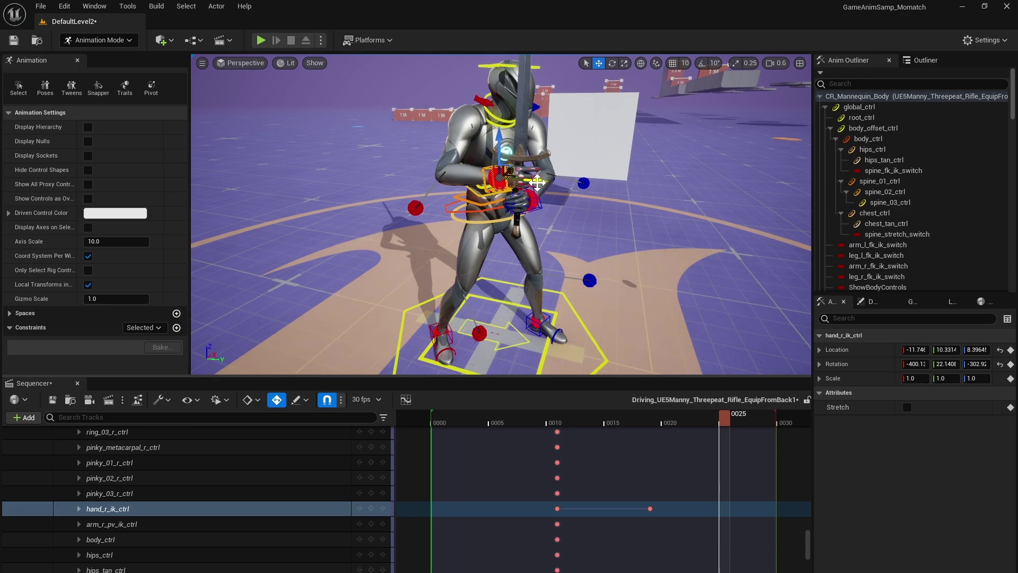
left_click_drag(537, 182, 575, 199)
key("space")
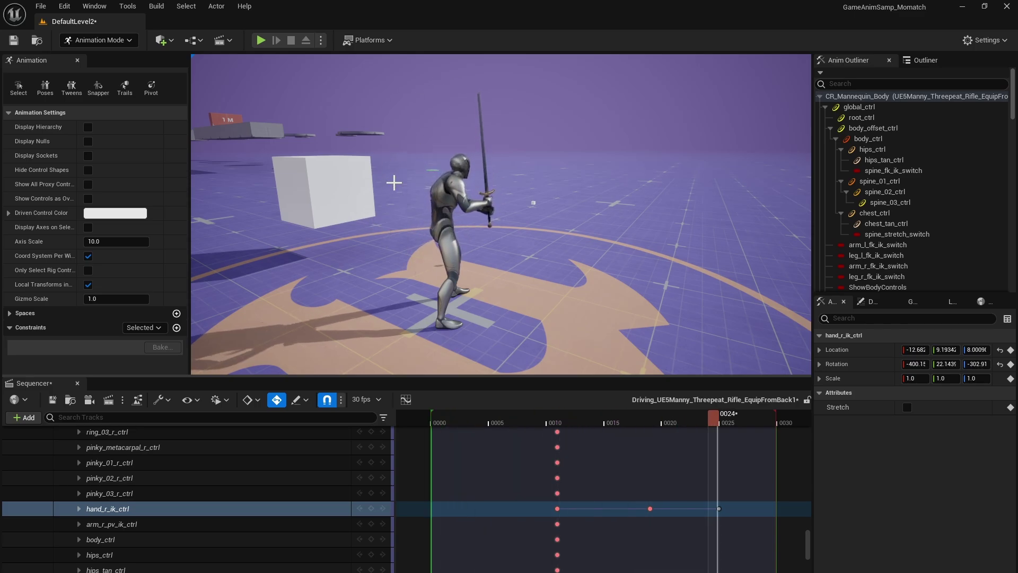
left_click_drag(394, 182, 360, 183, "alt")
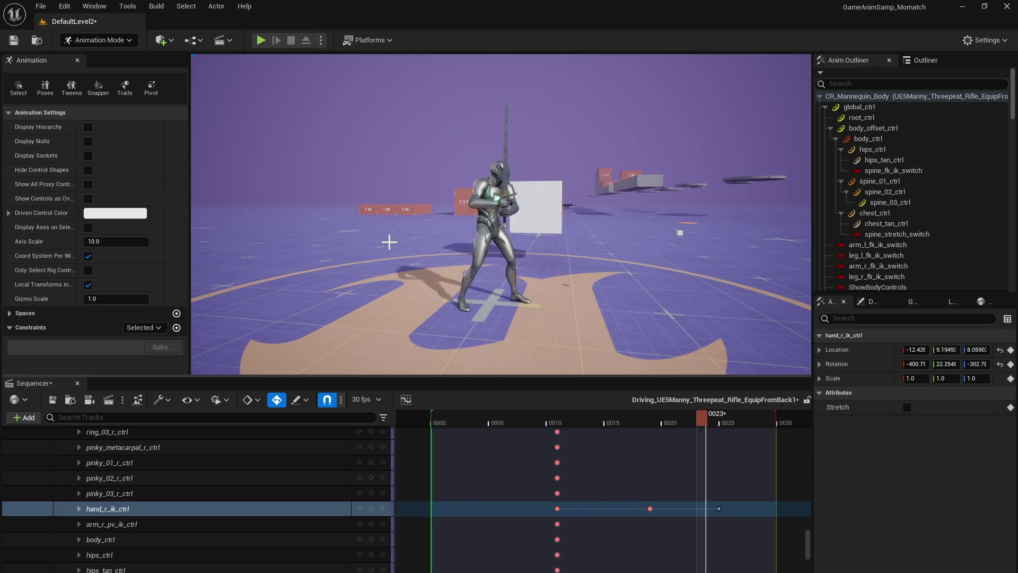
left_click_drag(376, 200, 212, 204, "alt")
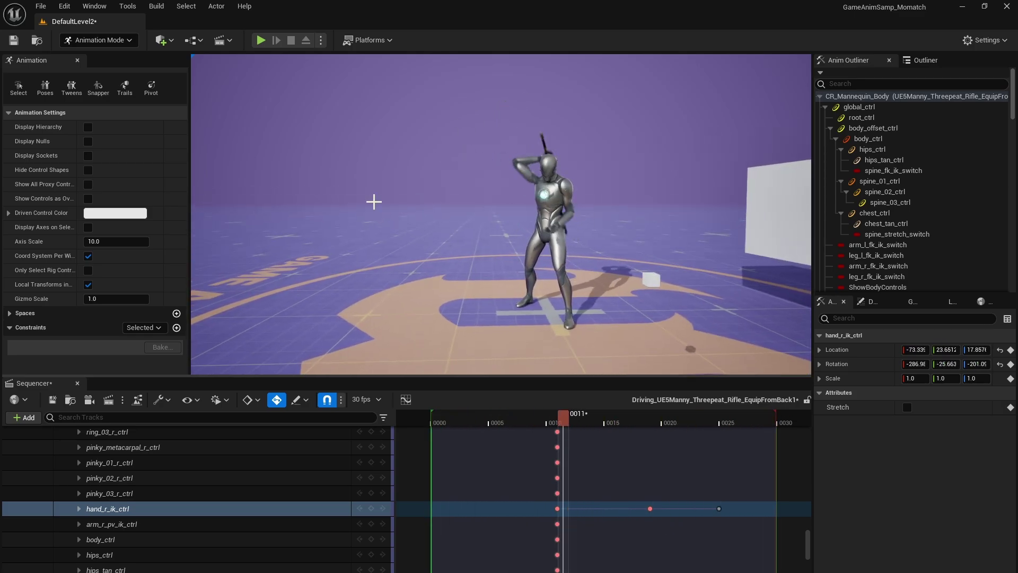
key("space")
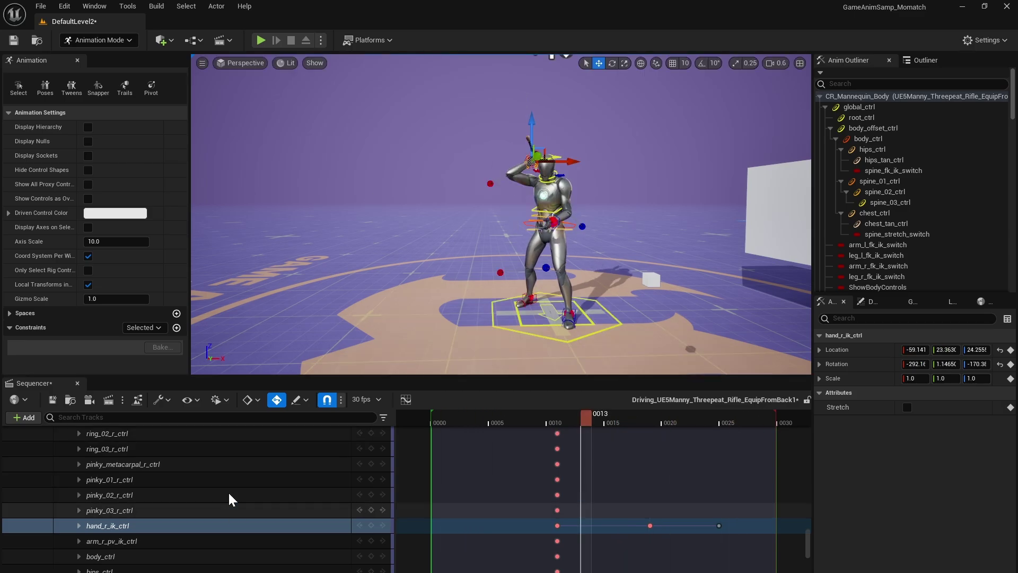
Start baking the UE5Manny_Threepeat_Rifle_EquipFromBack1 actor to a new animation sequence, with PackageForAnimRelease/phase2/YoutubeVideo as the destination folder
scroll(228, 491, "up", 10)
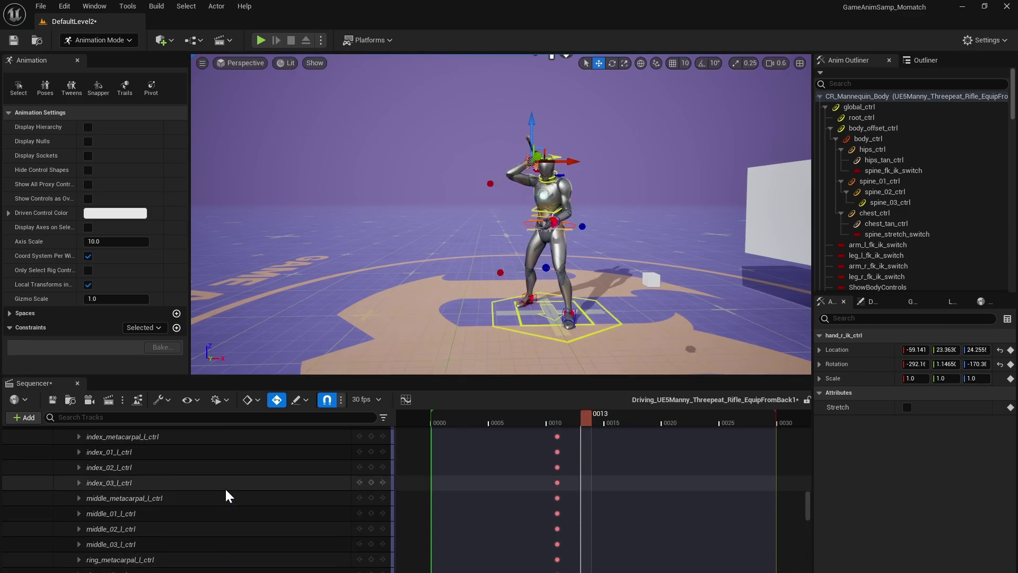
scroll(225, 482, "up", 5)
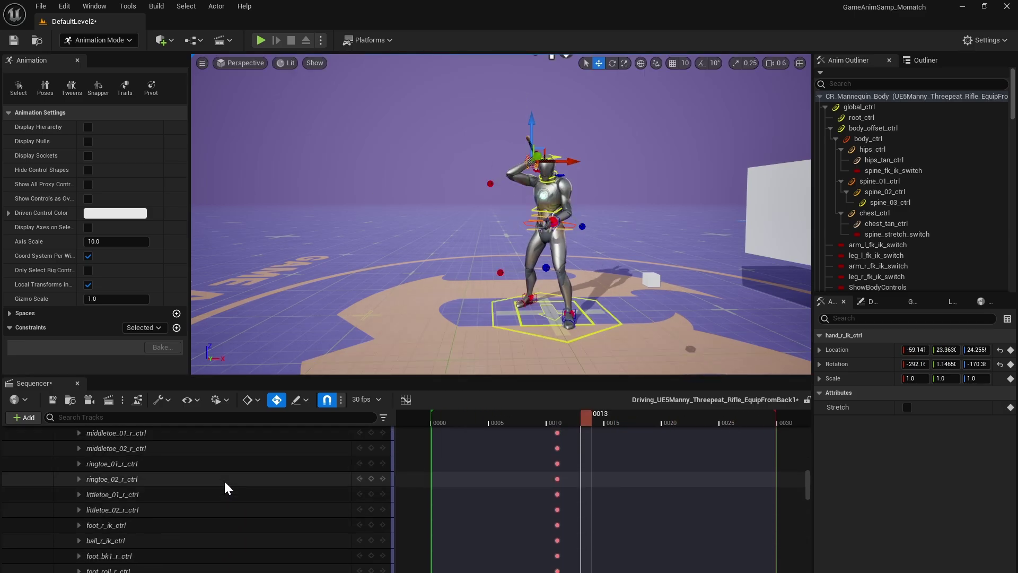
scroll(224, 482, "up", 10)
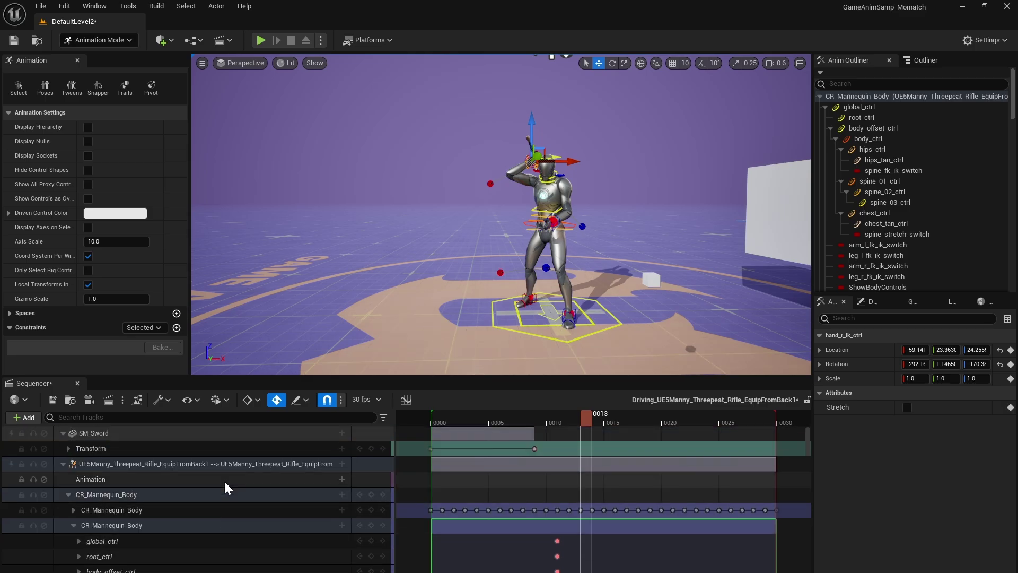
left_click(102, 463)
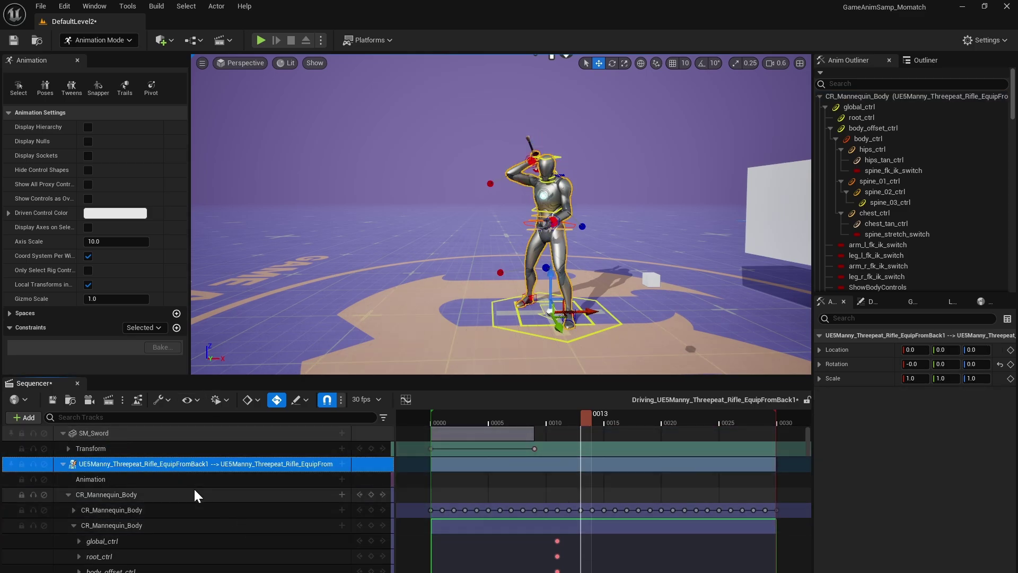
right_click(150, 463)
left_click(221, 339)
scroll(461, 350, "down", 3)
scroll(466, 349, "down", 2)
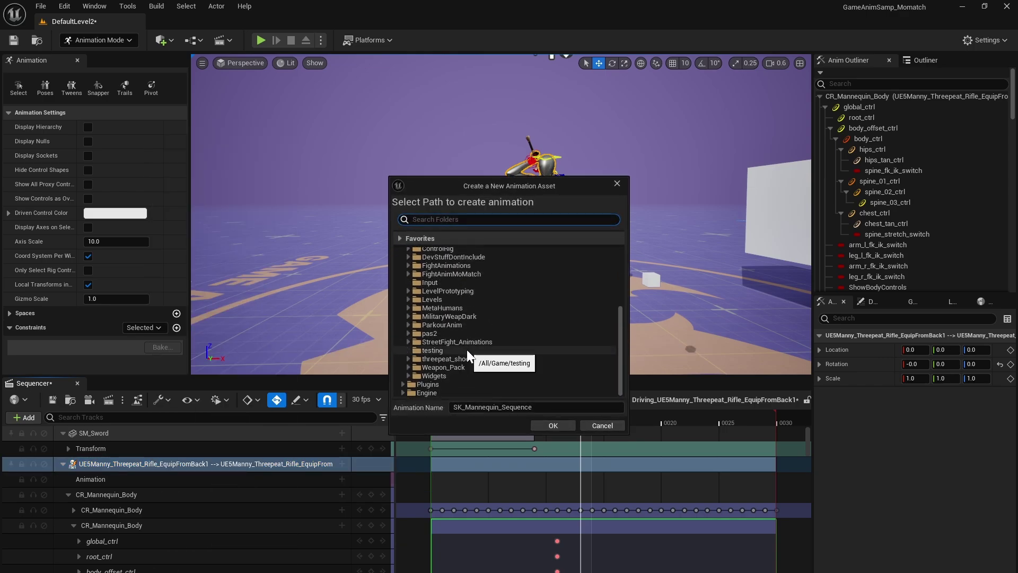
left_click(408, 358)
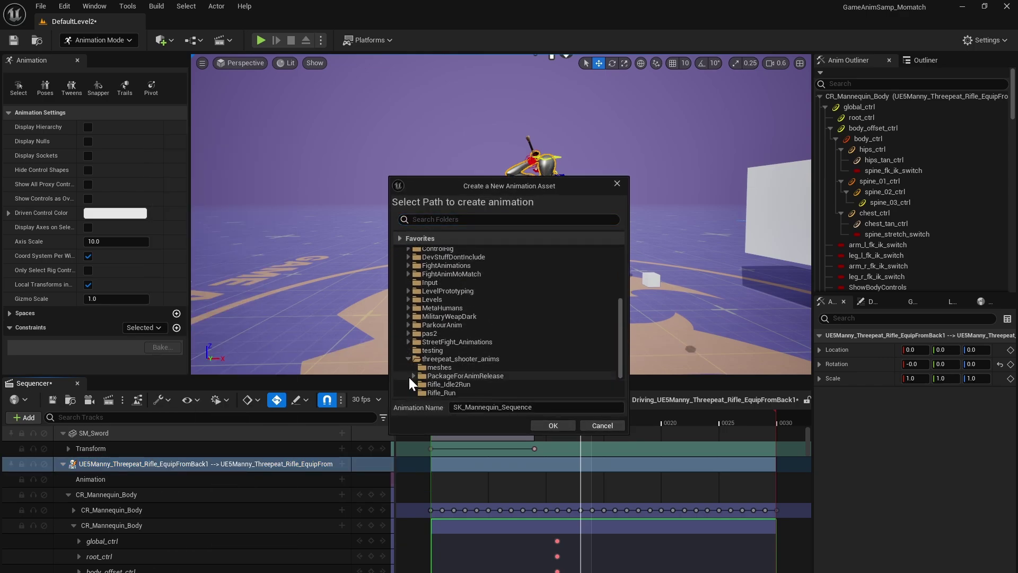
left_click(412, 375)
scroll(410, 376, "down", 2)
Name the new animation asset Longsword_EquipFromBack_v1_nopolish and create it
left_click_drag(541, 407, 452, 407)
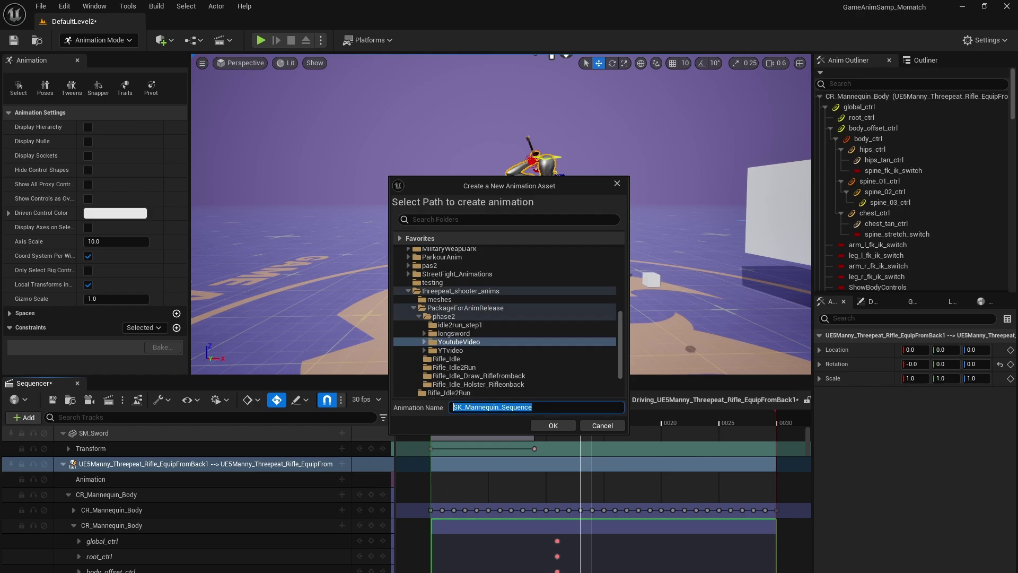
type("L")
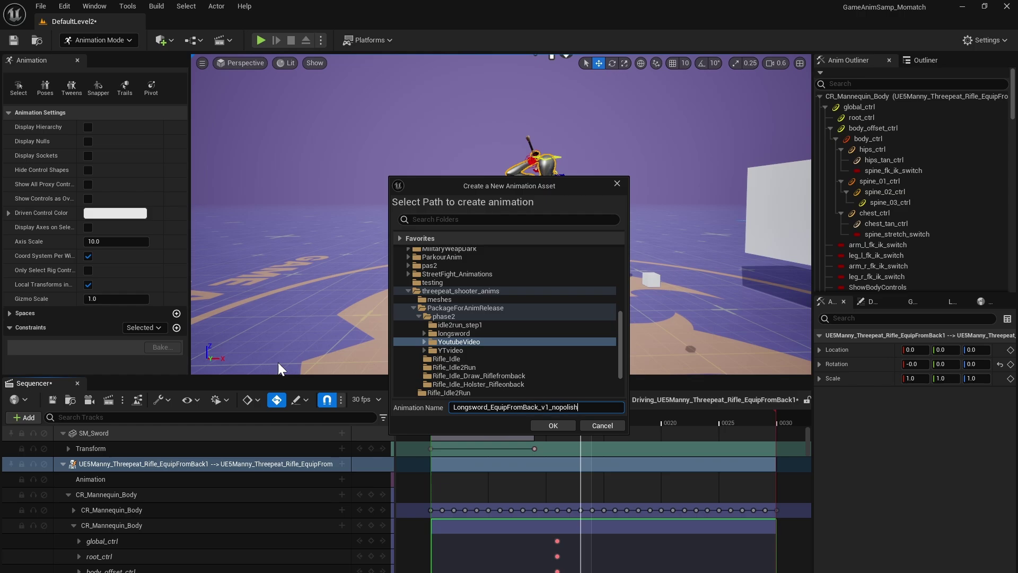
key("ctrl+a")
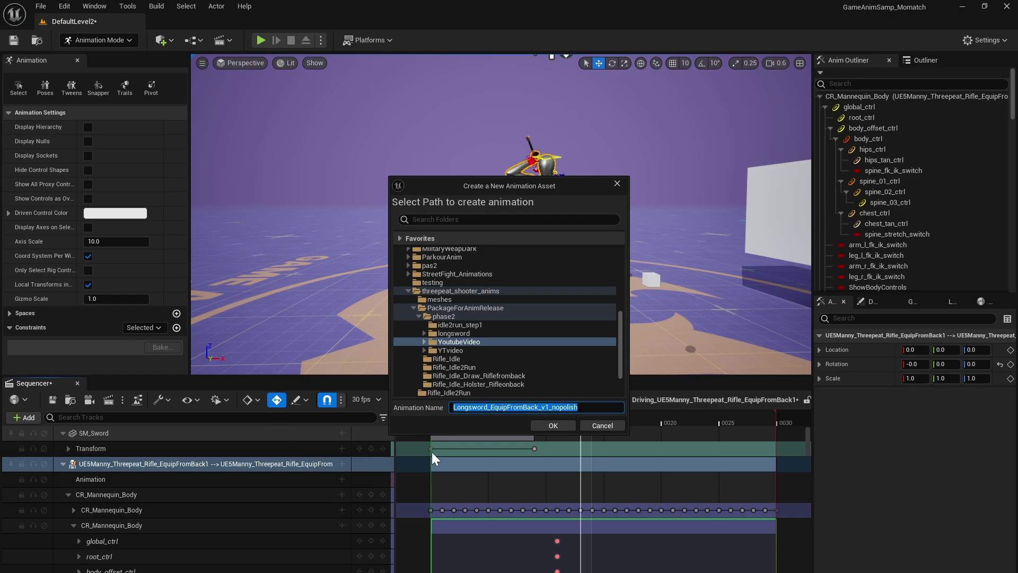
left_click(548, 424)
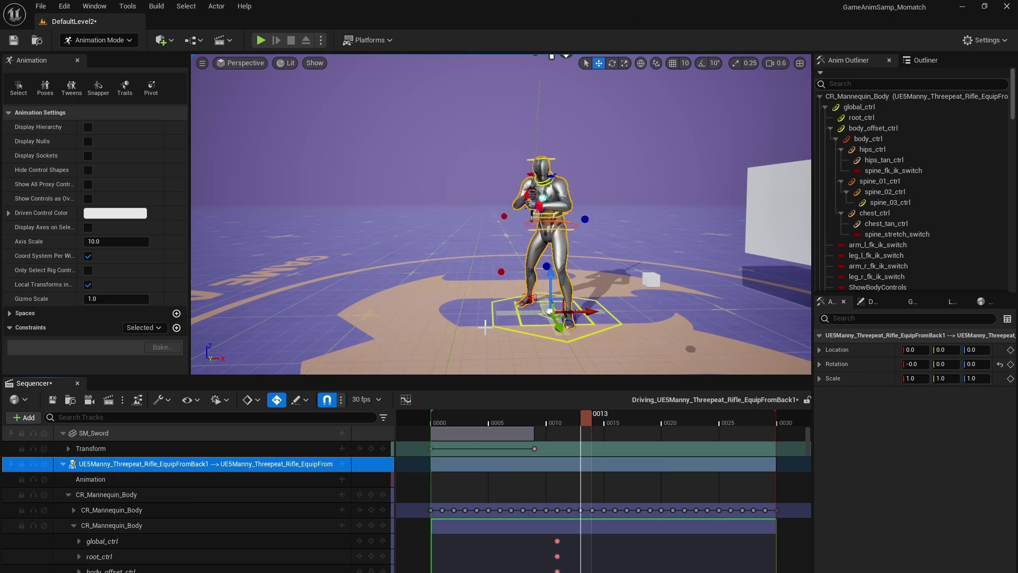
Open Longsword_EquipFromBack_v1_nopolish from the YoutubeVideo folder, examine its sword draw from different angles, and close it
left_click(374, 343)
key("ctrl+space")
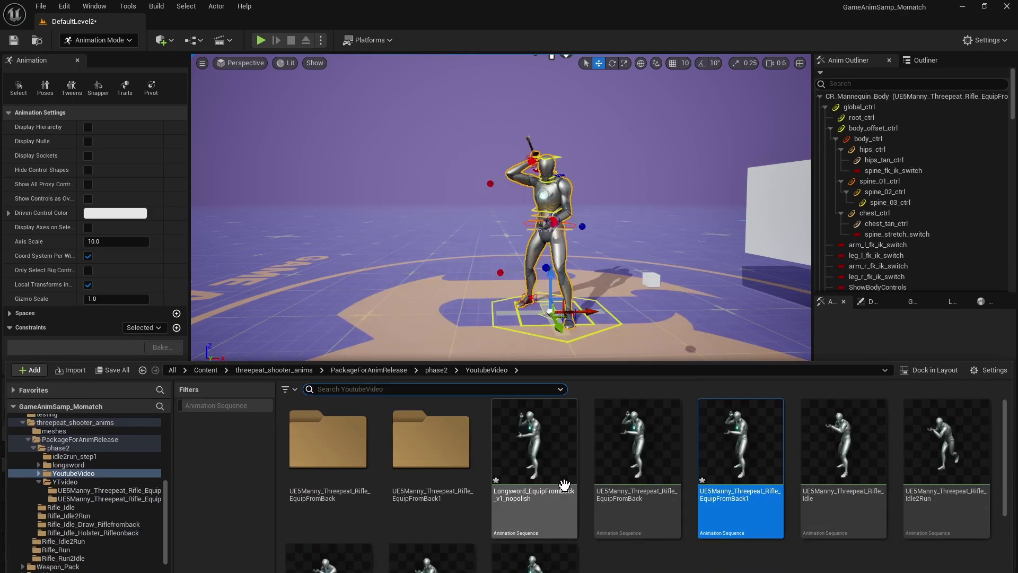
scroll(595, 481, "down", 2)
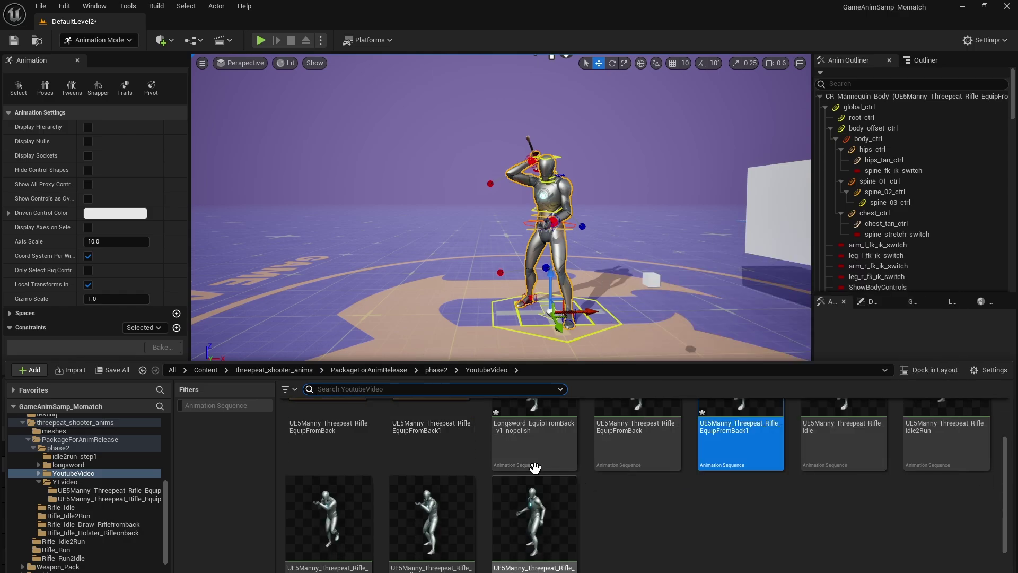
scroll(595, 482, "up", 2)
left_click(560, 458)
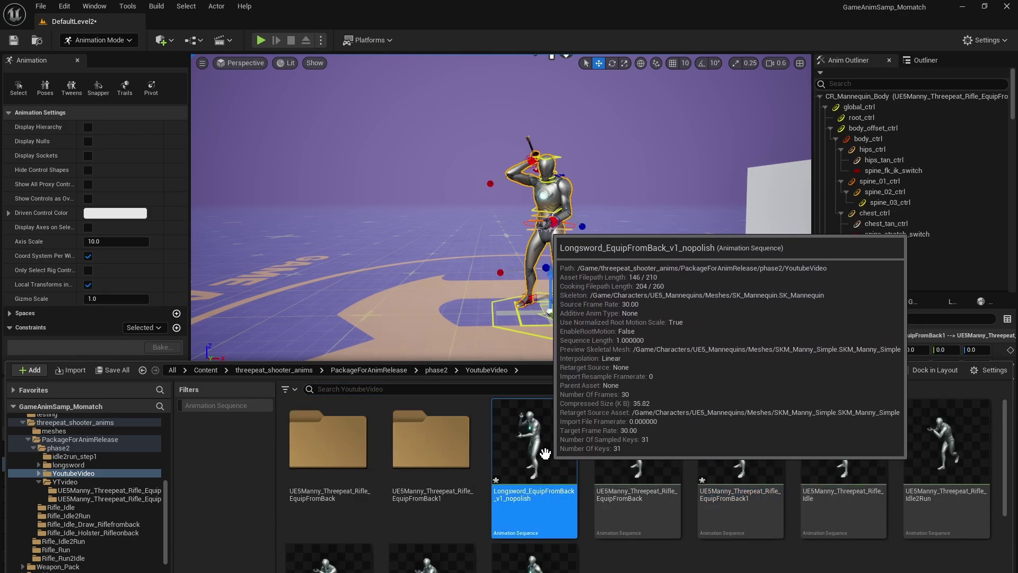
double_click(556, 457)
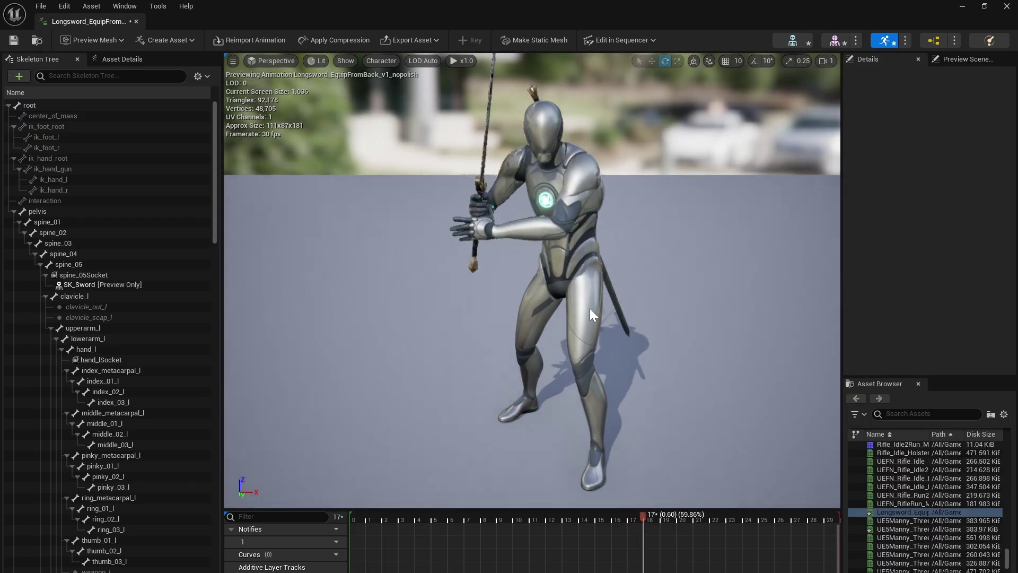
right_click_drag(593, 314, 764, 296)
key("a")
right_click_drag(599, 293, 753, 299)
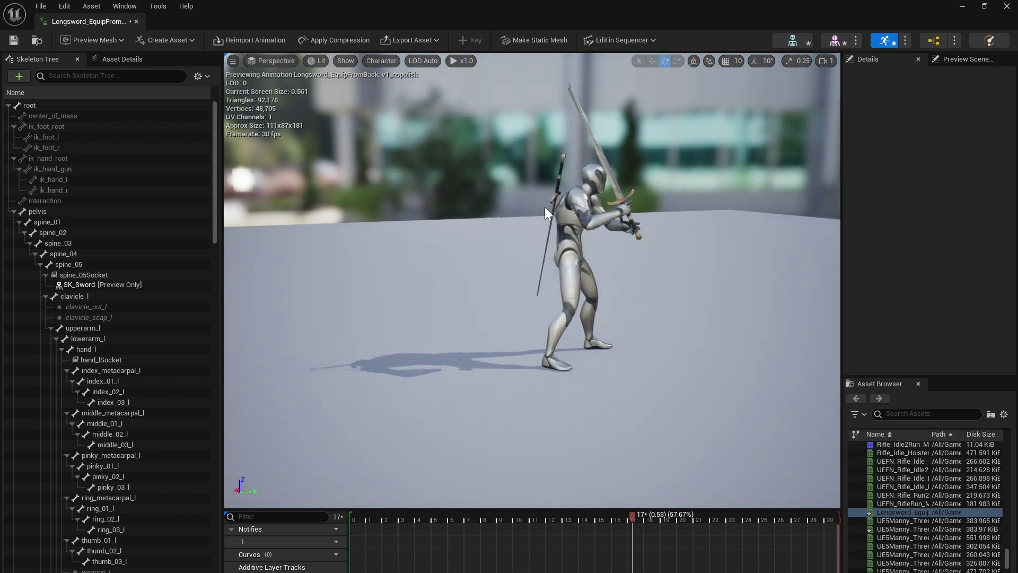
left_click(137, 21)
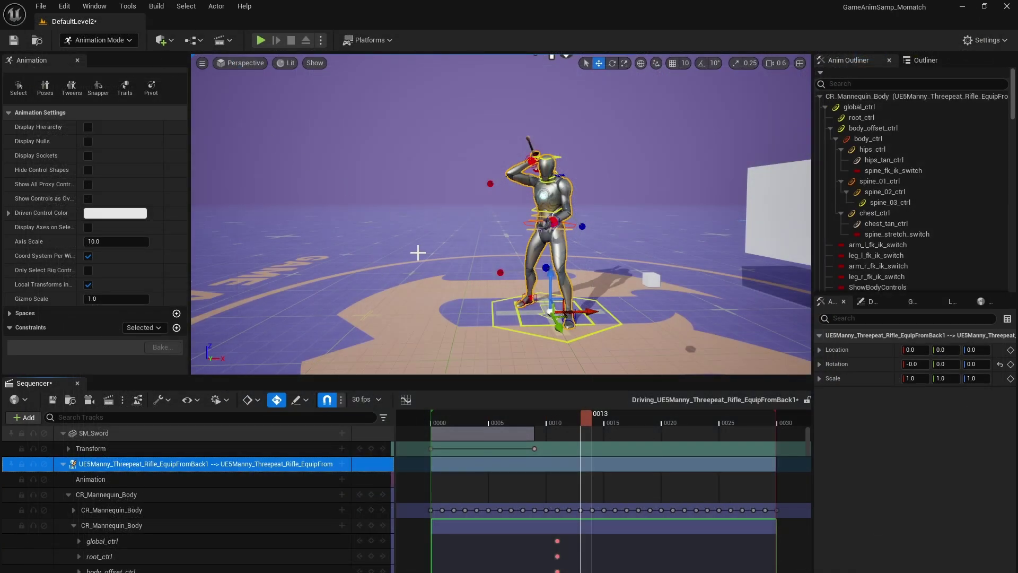
Reopen the baked longsword equip animation and bake it to the CR_Mannequin_Body control rig in Sequencer
key("ctrl+space")
double_click(537, 487)
left_click(620, 41)
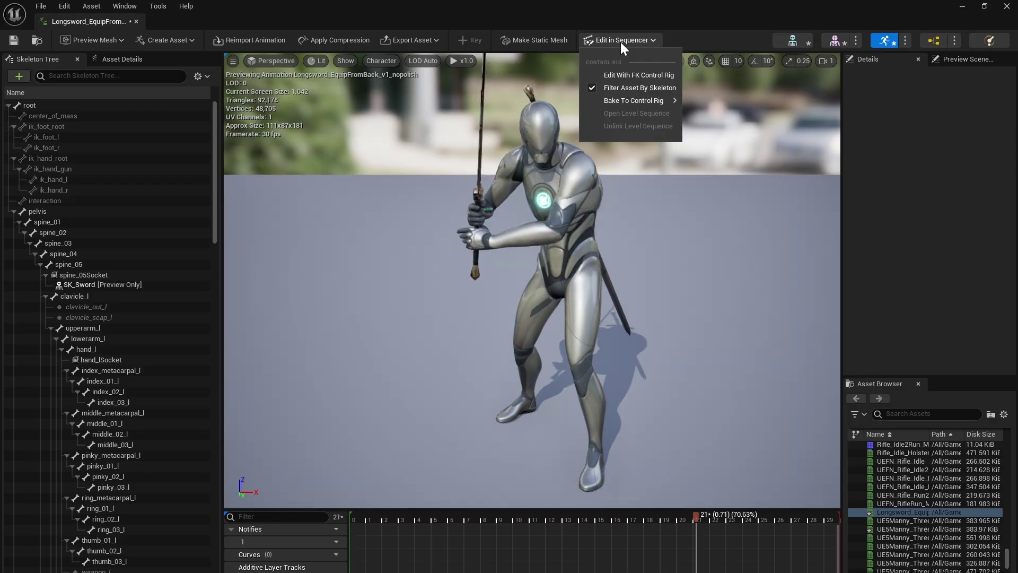
mouse_move(652, 100)
left_click(721, 120)
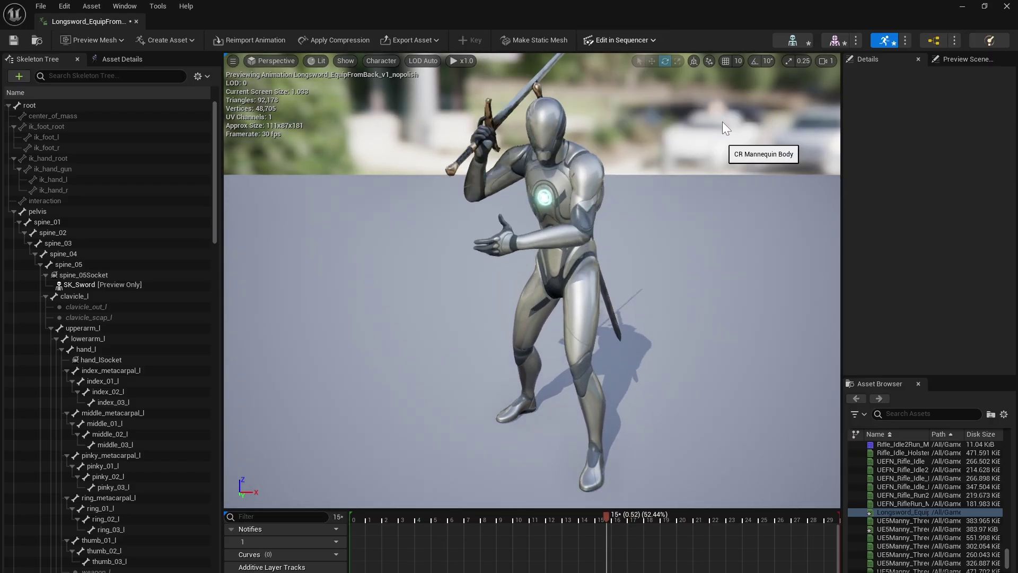
left_click(575, 357)
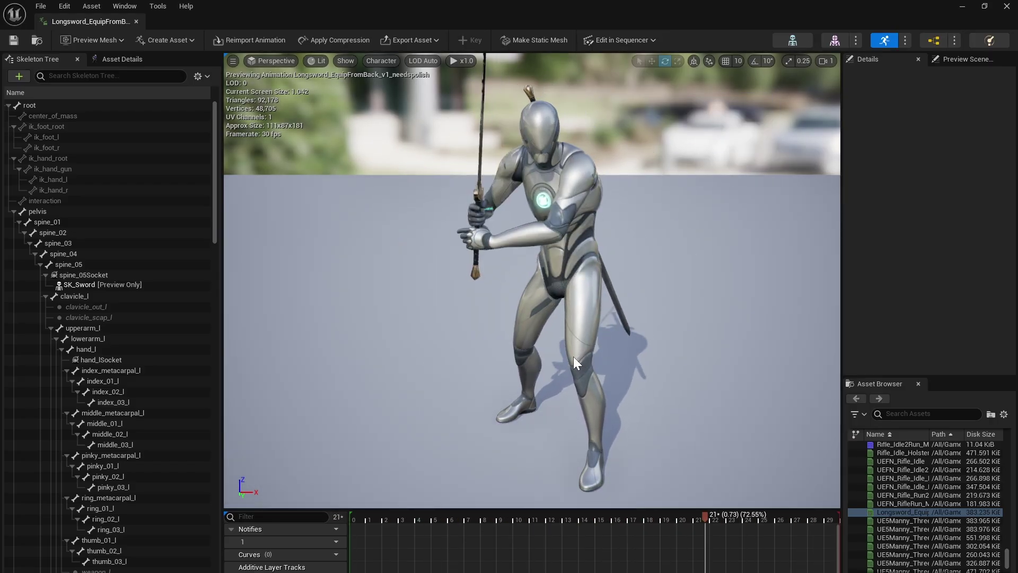
left_click(133, 20)
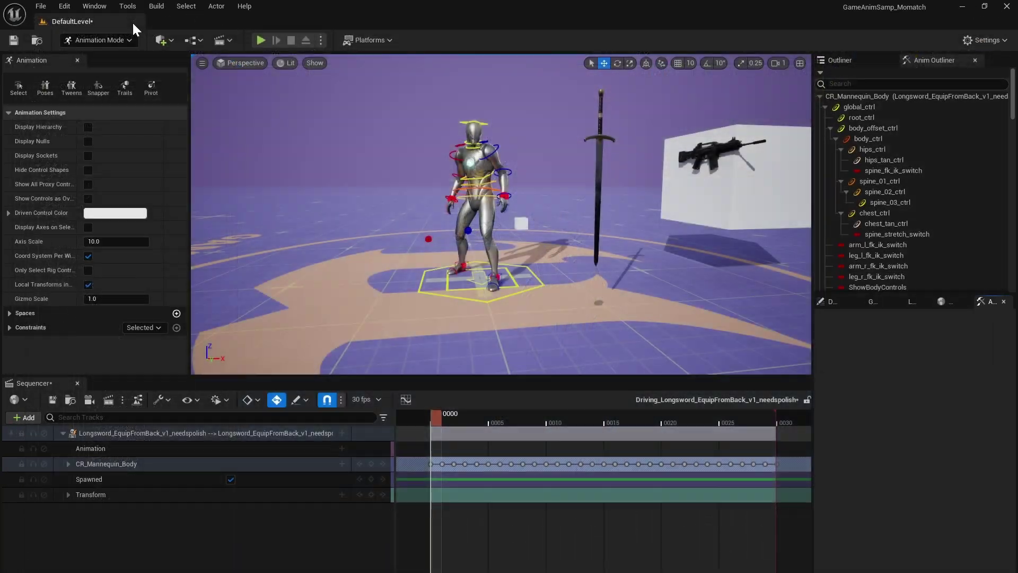
Add a Parent constraint at frame 0 that attaches SM_Sword to spine_05Socket, with Maintain Offset turned off
right_click_drag(318, 107, 488, 111)
mouse_move(381, 143)
right_mouse_down()
mouse_move(418, 151)
mouse_move(402, 159)
mouse_move(382, 143)
right_mouse_up()
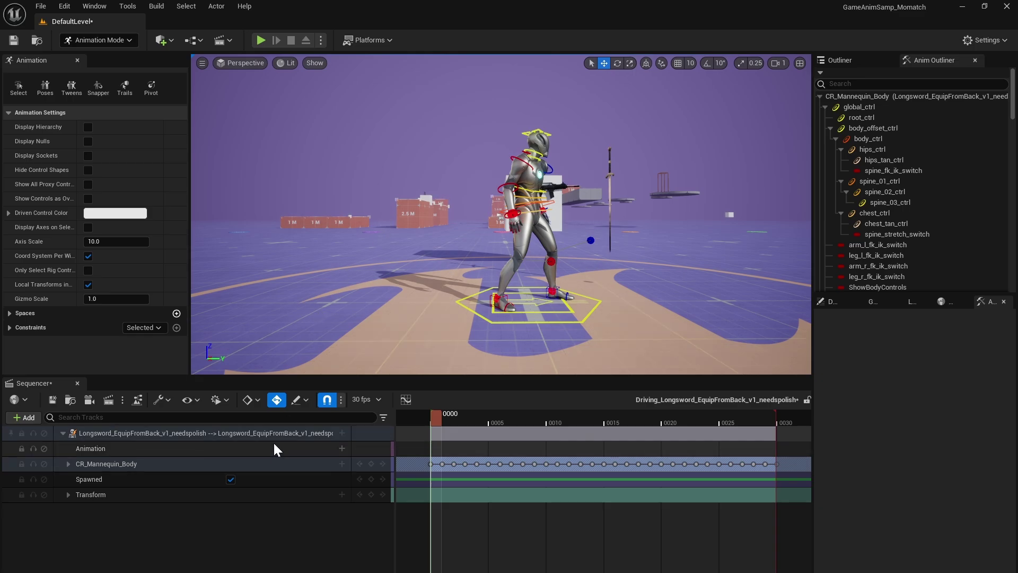
left_click(613, 160)
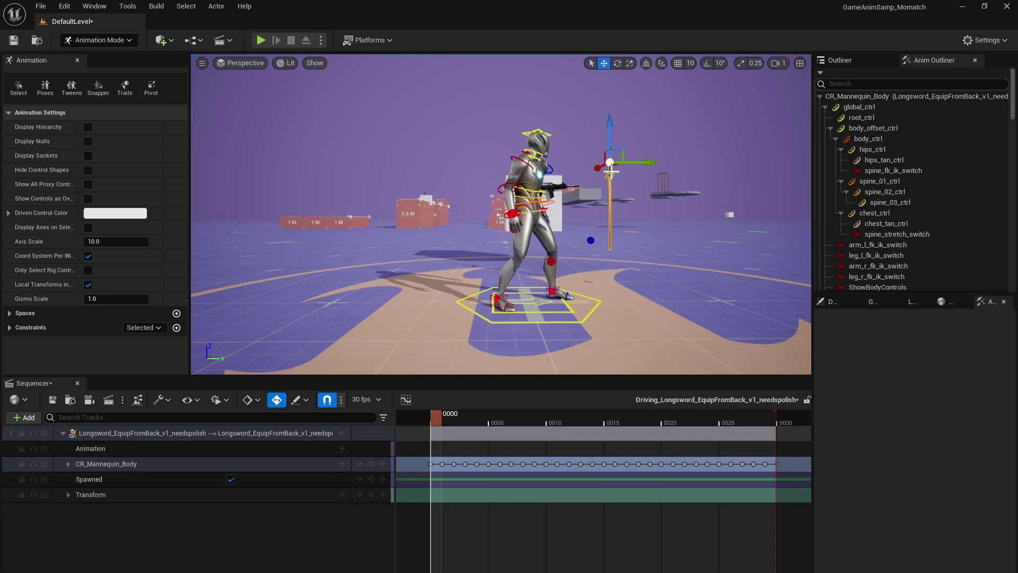
left_click(176, 328)
left_click(197, 406)
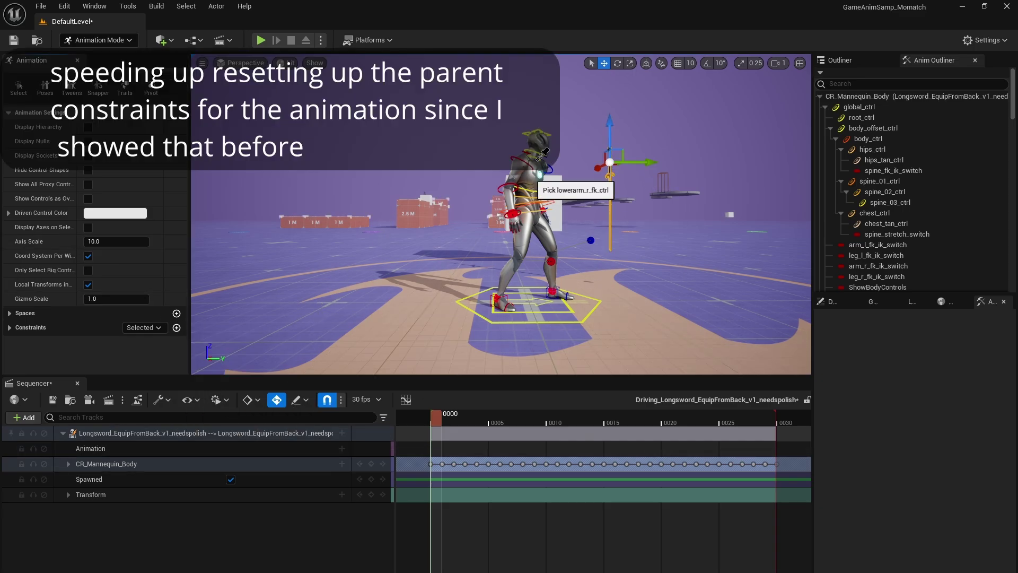
left_click(529, 210)
left_click(557, 316)
right_click(90, 347)
left_click(245, 442)
At frame 9, end the spine_05Socket constraint on SM_Sword and add a Parent constraint to hand_rSocketSword
left_click_drag(524, 424, 539, 428)
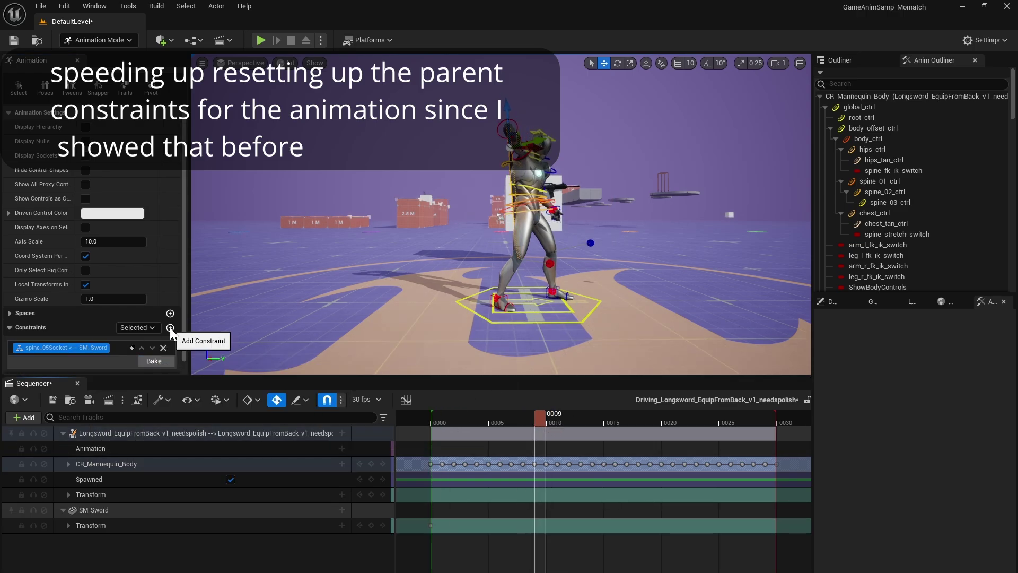
left_click(132, 347)
left_click(171, 327)
left_click(196, 404)
left_click(525, 175)
left_click(562, 250)
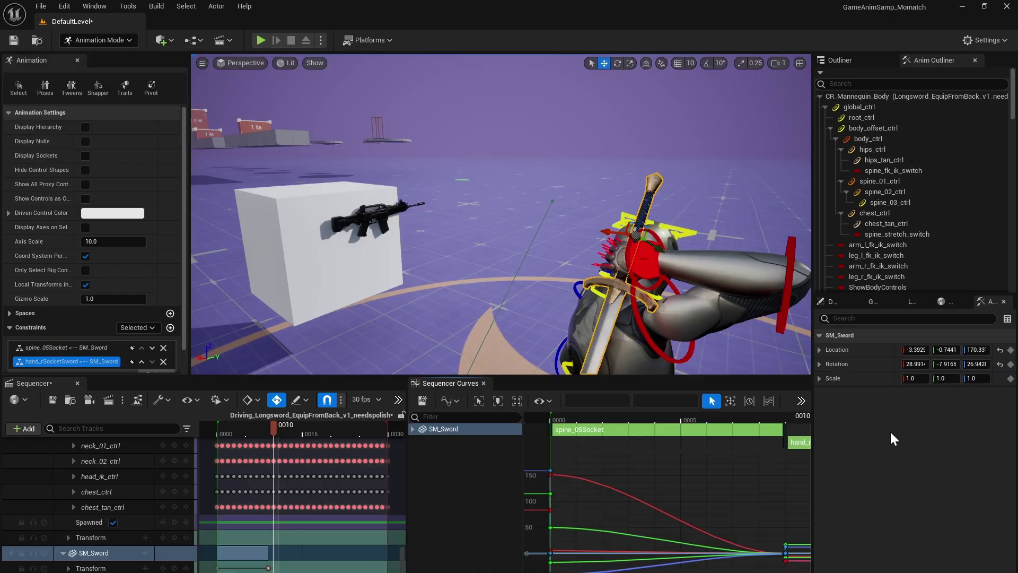
Examine SM_Sword's hand-off from the back socket to the right hand between frames 8 and 12
key("Right")
key("Right")
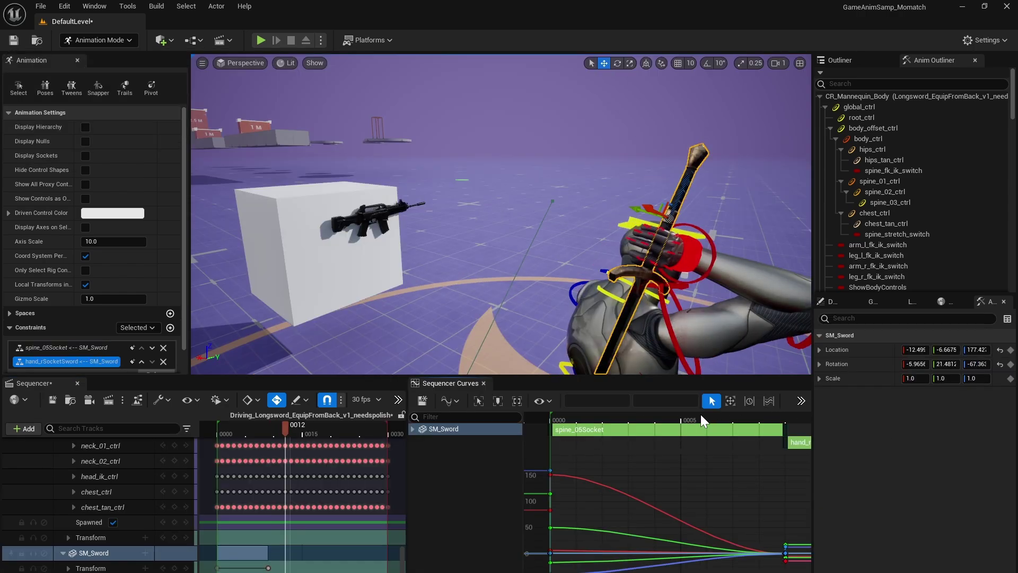
scroll(688, 482, "down", 3)
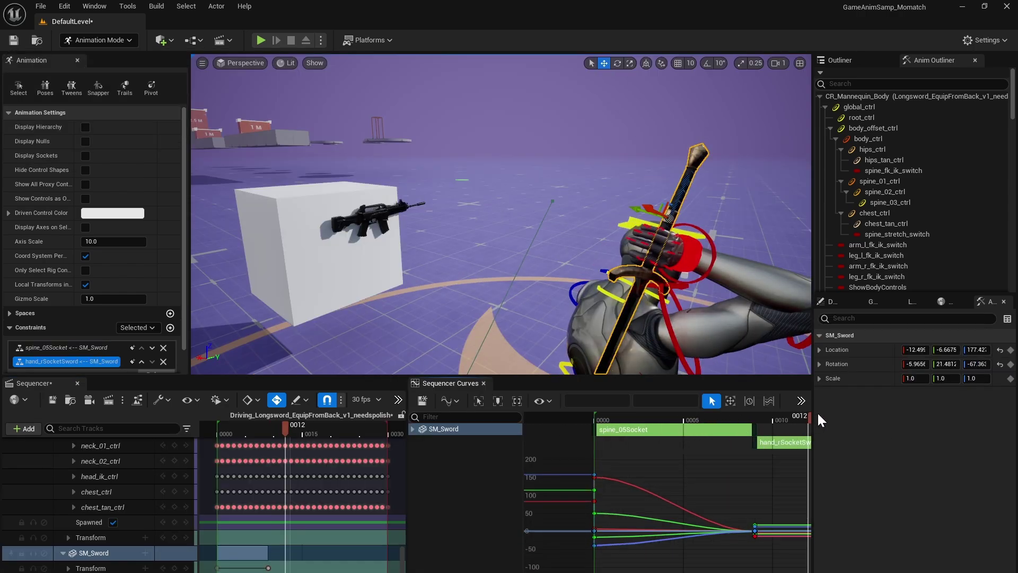
left_click_drag(783, 418, 746, 427)
right_click_drag(715, 318, 659, 318)
key("s")
key("a")
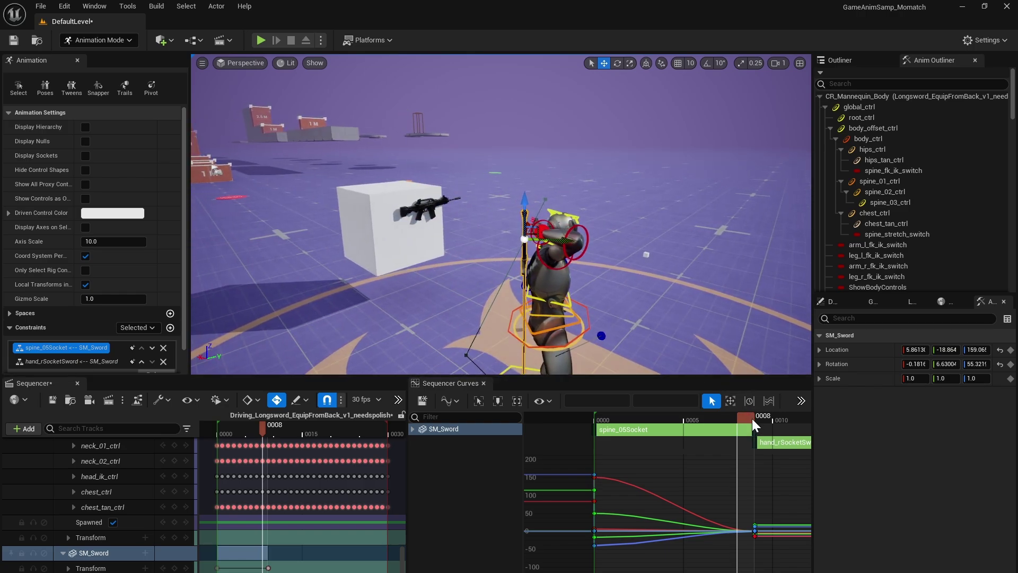
Save the level sequence, duplicate it as Driving_Longsword_EquipFromBack_v1_needspolish1, and save and open the copy
left_click(745, 415)
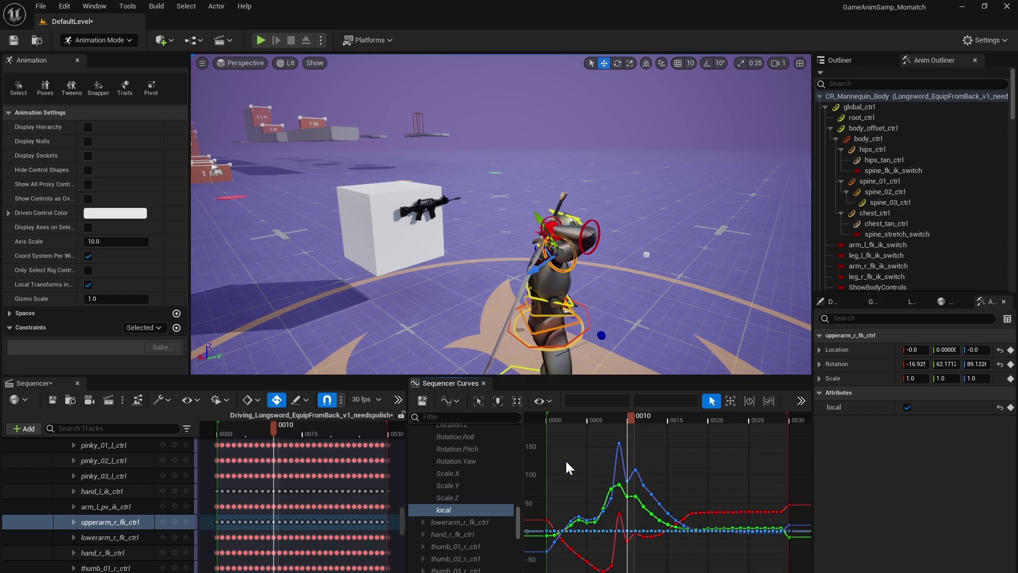
key("ctrl+s")
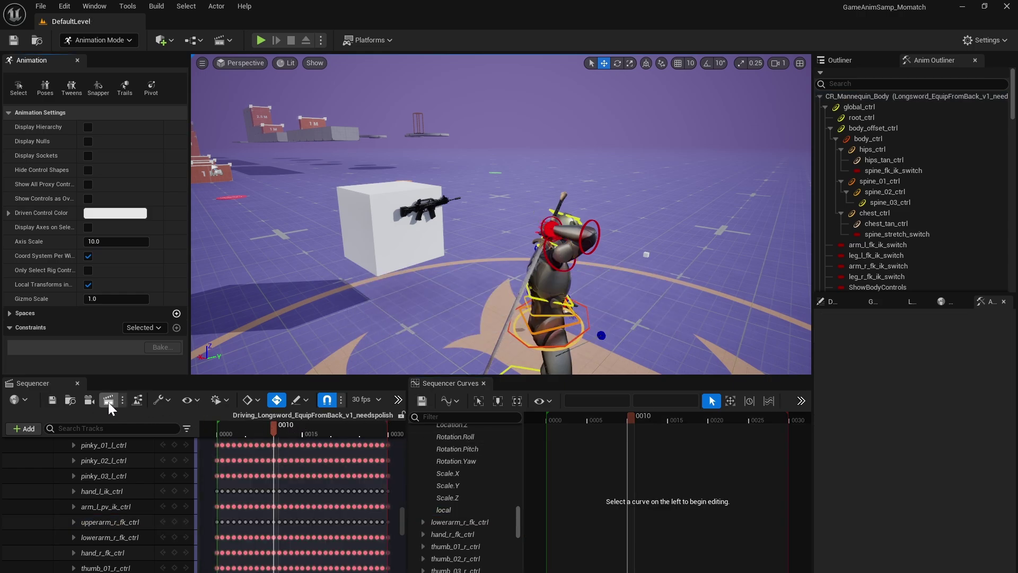
left_click(70, 400)
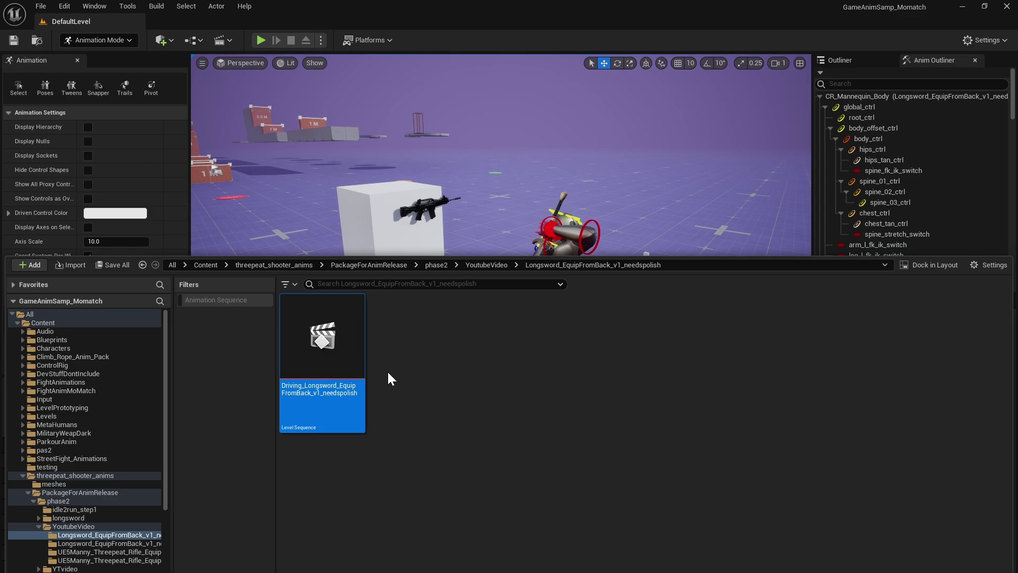
key("ctrl+d")
key("Return")
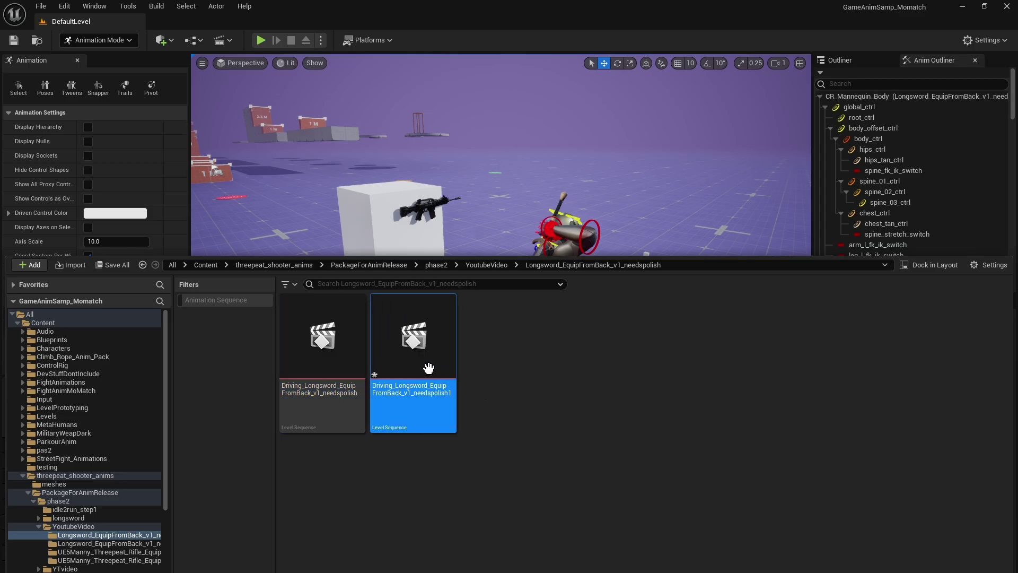
key("ctrl+s")
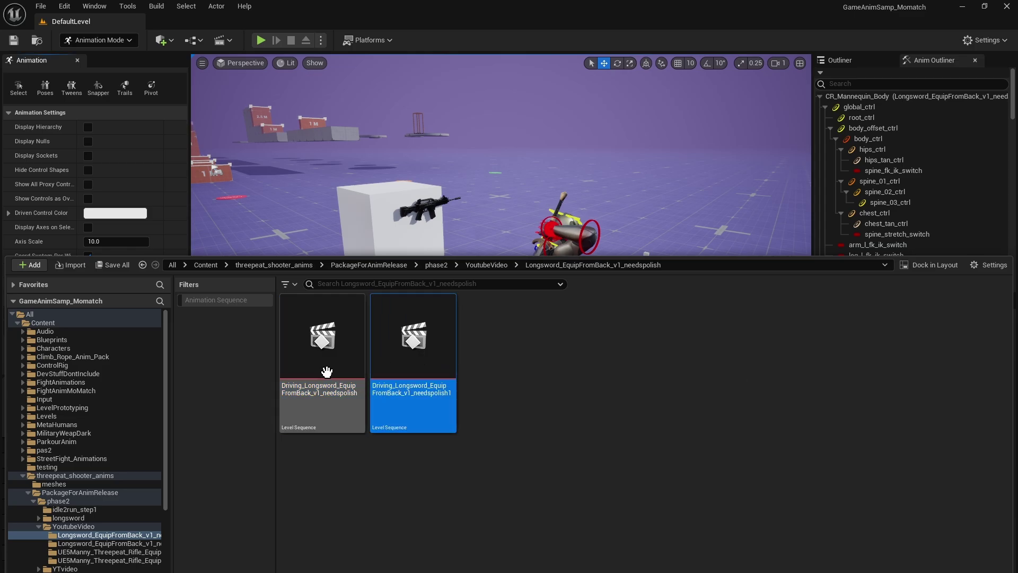
double_click(409, 360)
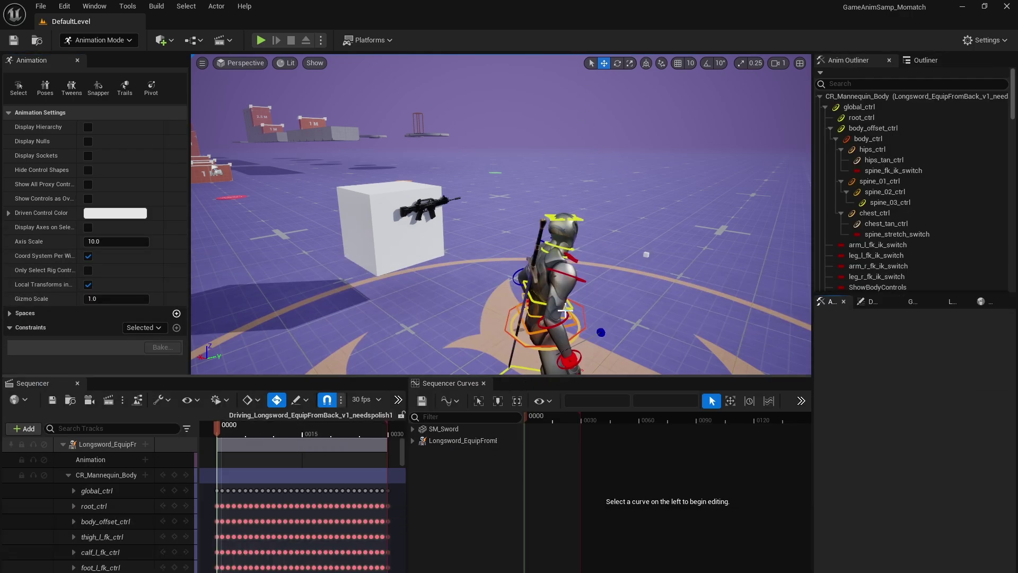
Delete the Rotation.Yaw dip around frame 10 on upperarm_r_fk_ctrl to smooth its curve
left_click(577, 276)
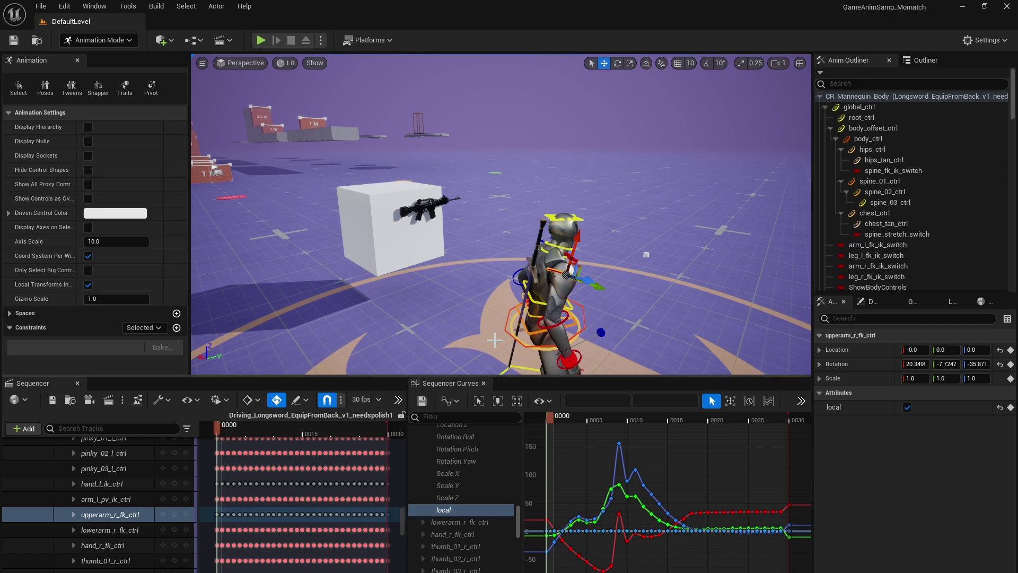
left_click(566, 255)
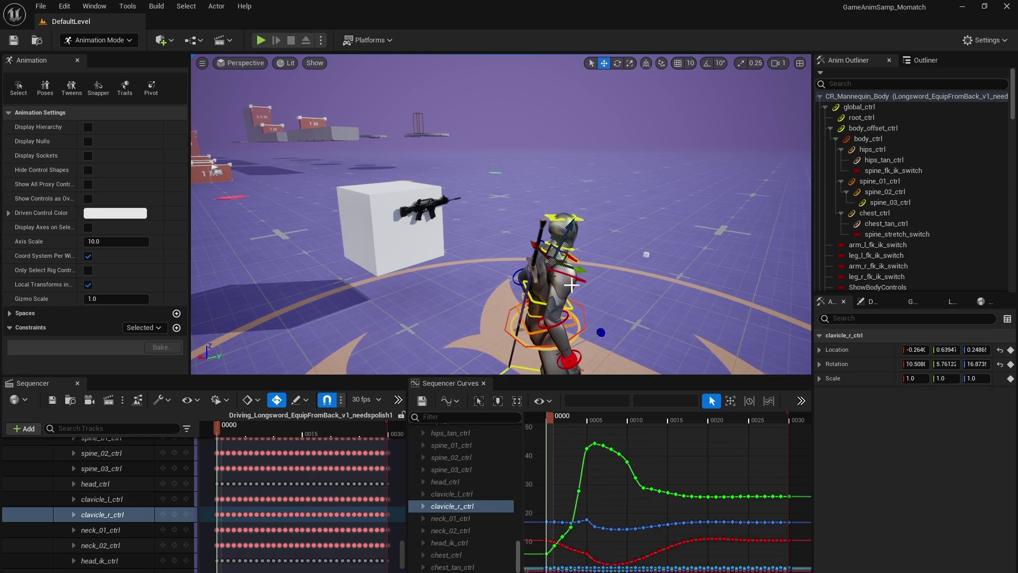
left_click(564, 275)
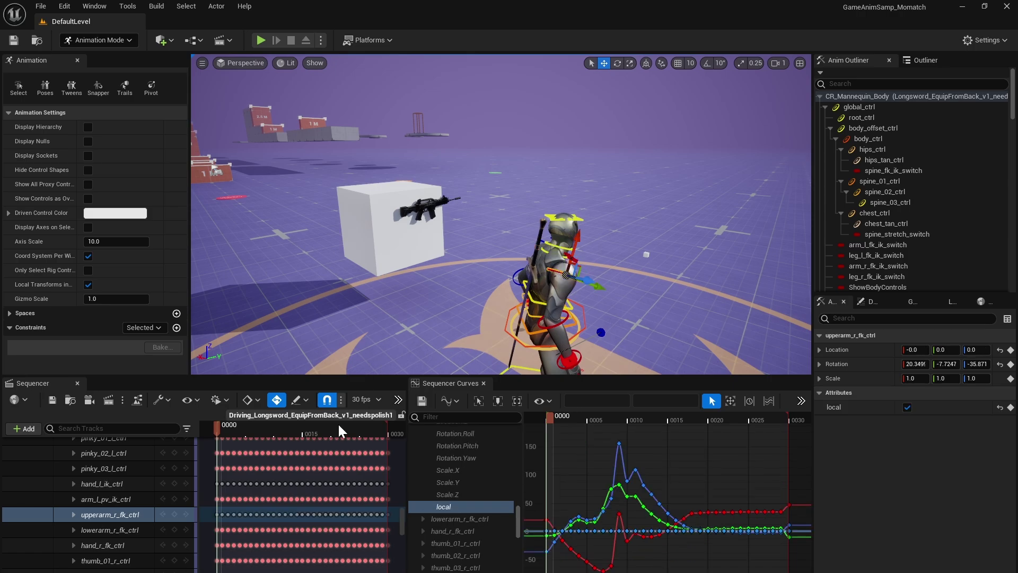
left_click_drag(221, 428, 278, 441)
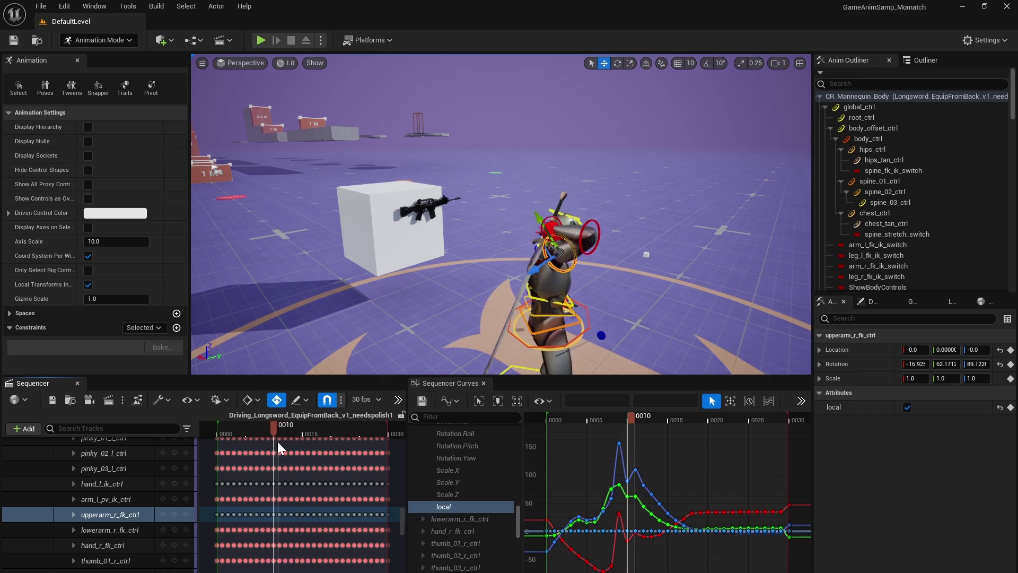
left_click(624, 479)
left_click_drag(629, 483, 630, 484)
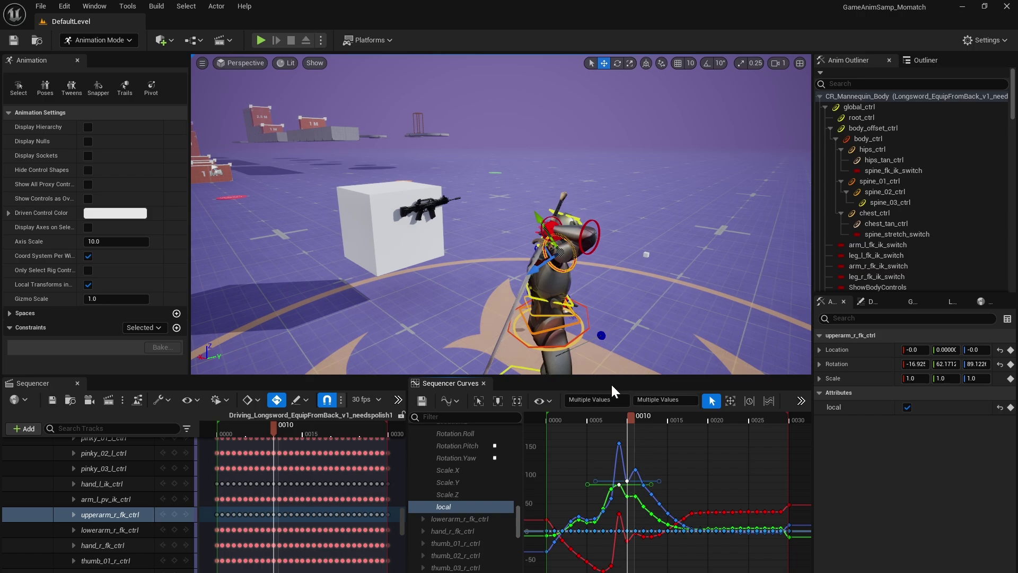
left_click(626, 441)
scroll(634, 477, "up", 2)
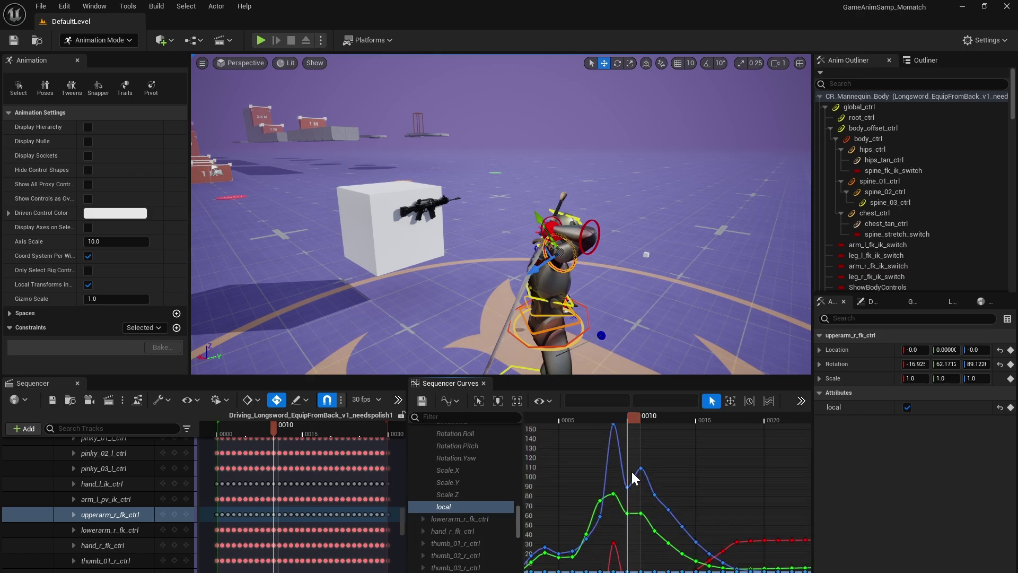
left_click_drag(624, 485, 639, 462)
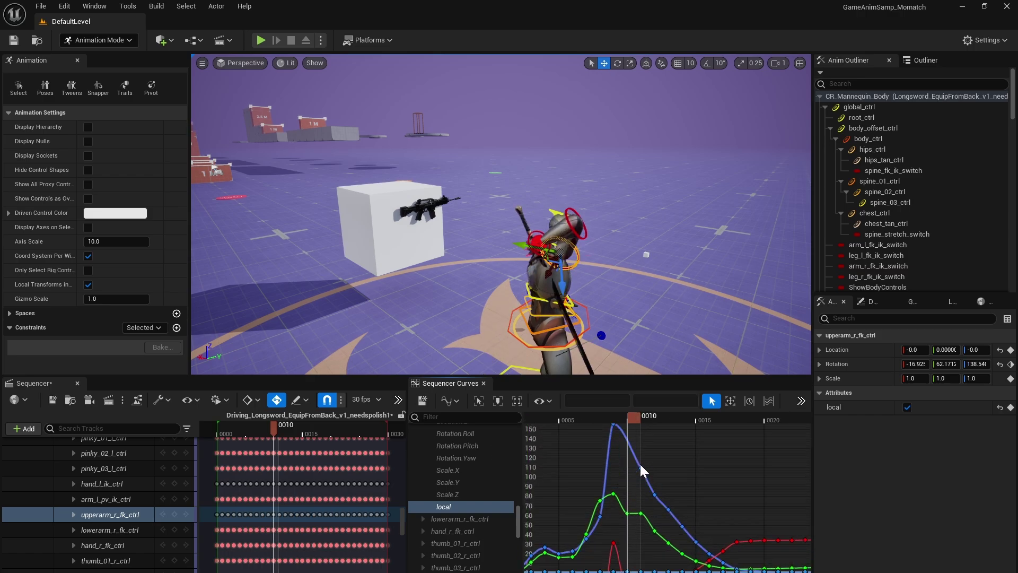
scroll(638, 489, "down", 3)
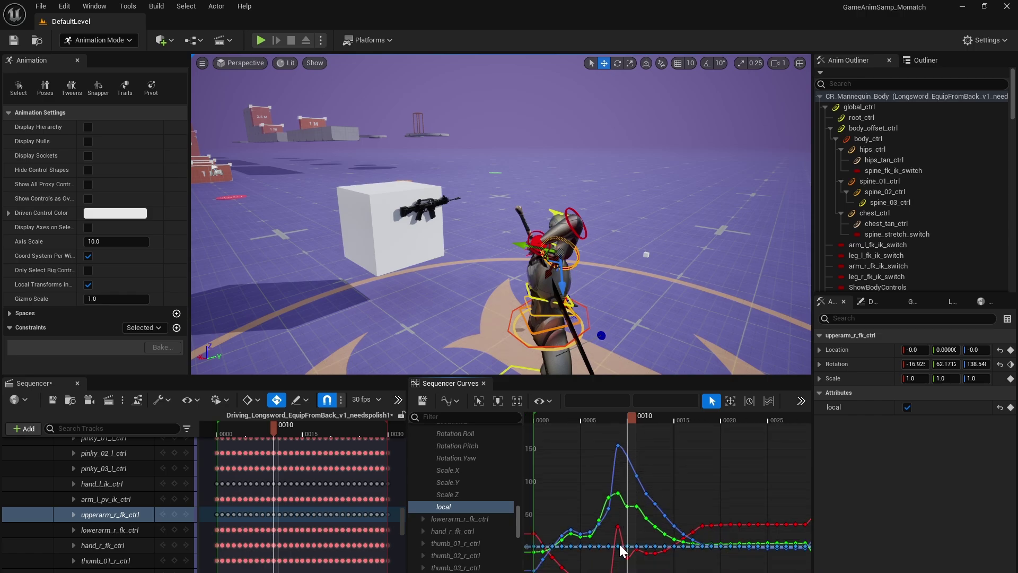
Smooth the Rotation.Pitch and Rotation.Roll curves of upperarm_r_fk_ctrl by deleting their uneven keys around frame 10
left_click_drag(626, 508, 627, 500)
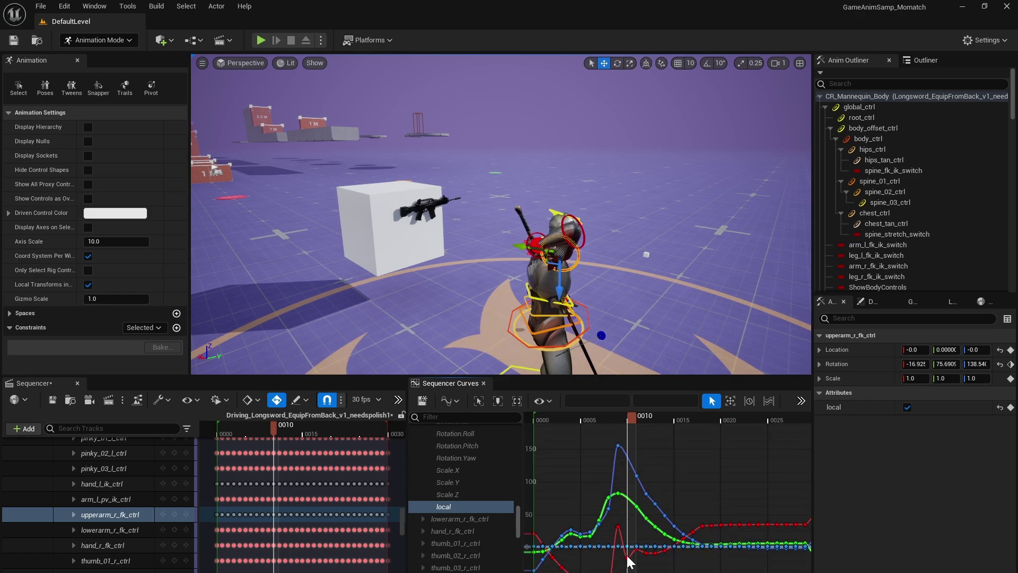
left_click_drag(634, 560, 670, 547)
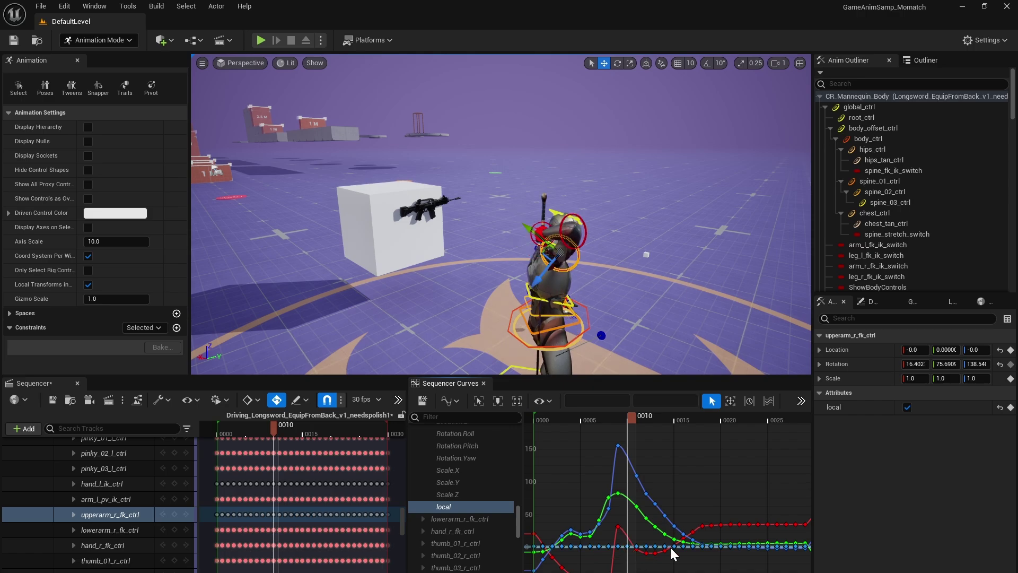
mouse_move(634, 422)
left_mouse_down()
mouse_move(600, 422)
mouse_move(679, 428)
mouse_move(569, 427)
mouse_move(685, 434)
mouse_move(587, 425)
mouse_move(634, 428)
left_mouse_up()
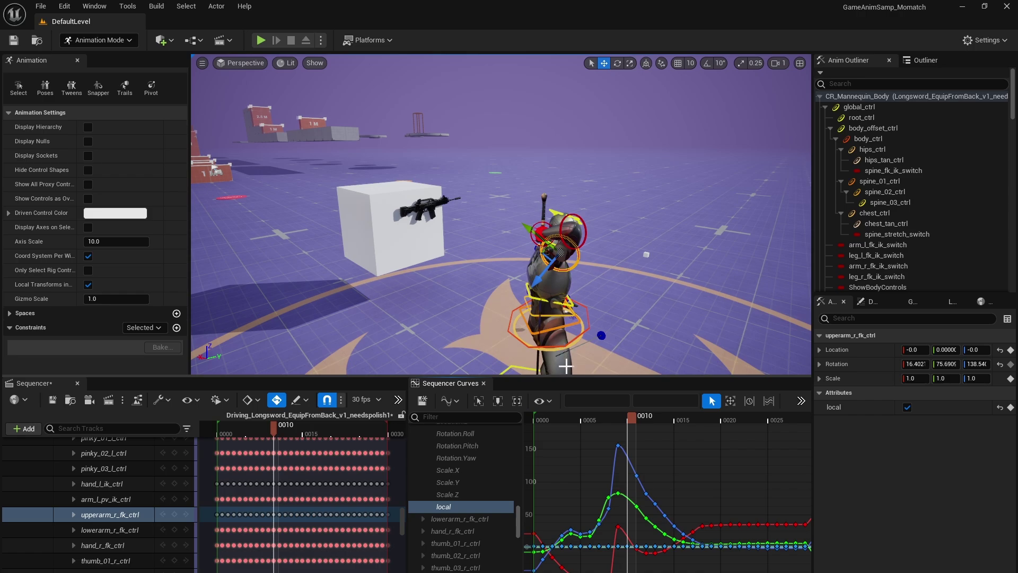
mouse_move(631, 419)
left_mouse_down()
mouse_move(612, 419)
mouse_move(644, 420)
mouse_move(629, 420)
left_mouse_up()
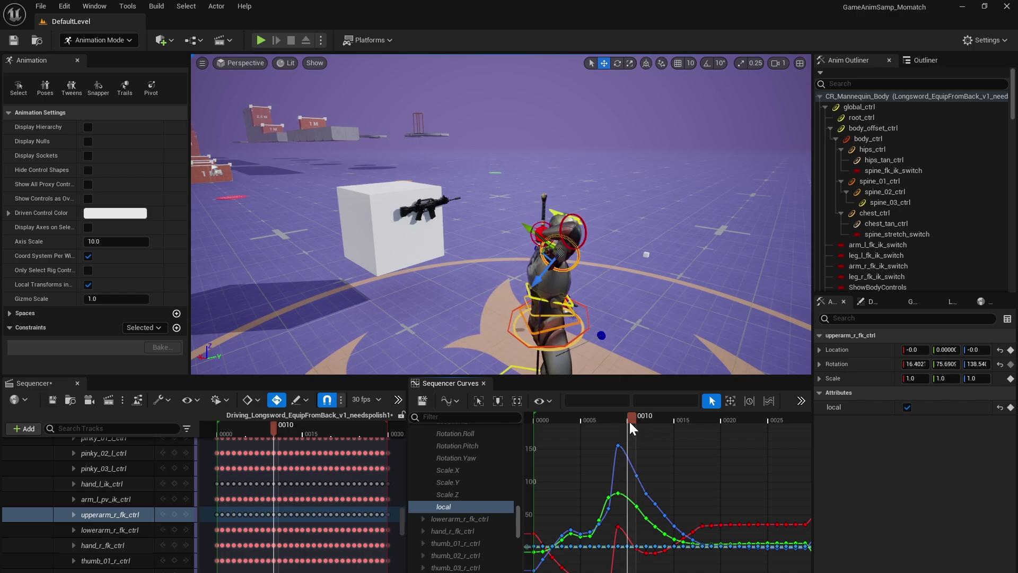
Rotate lowerarm_r_fk_ctrl at frame 10 to a roll of about -8.5 and a yaw of about 93.4
left_click(564, 224)
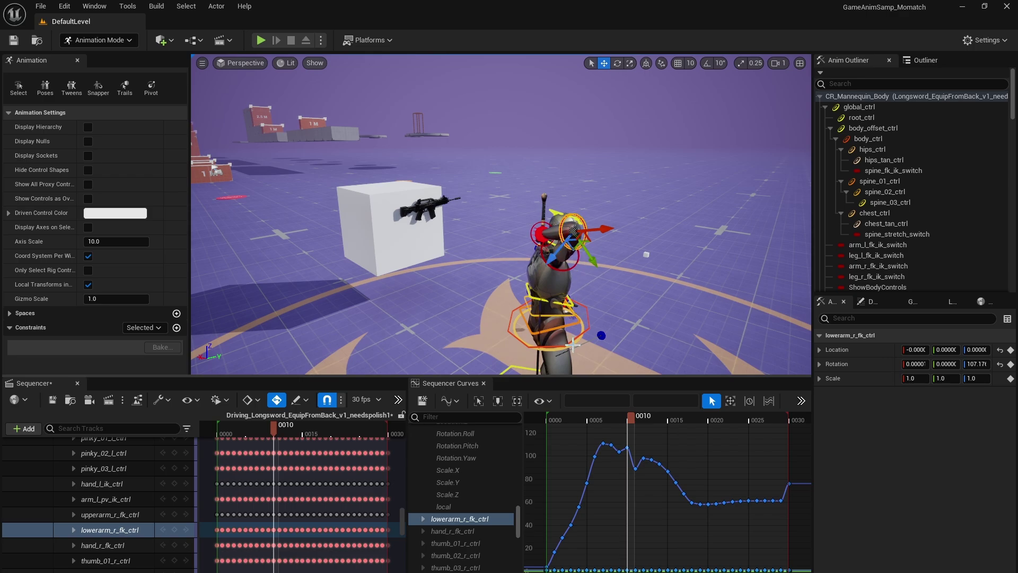
key("e")
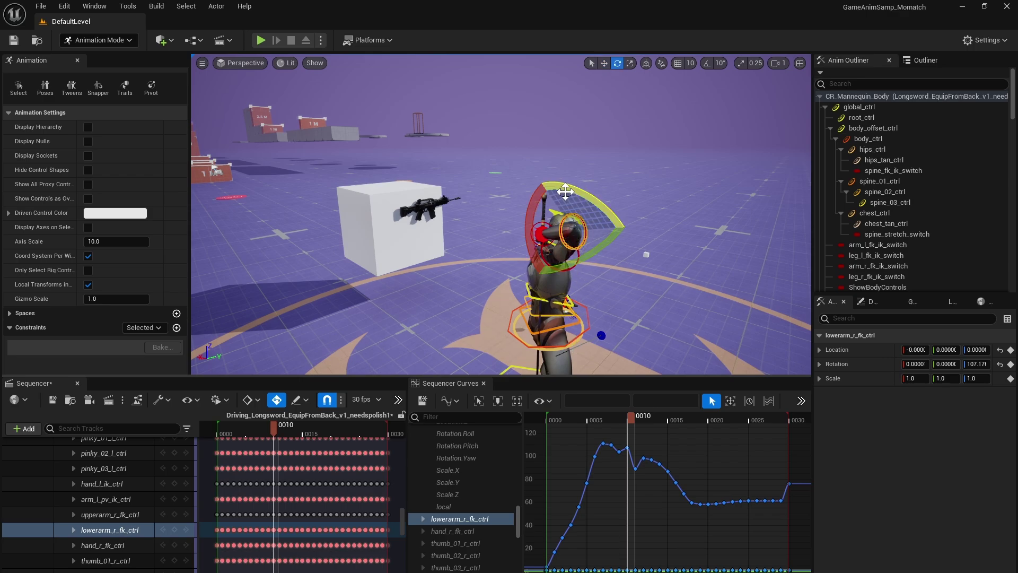
left_click_drag(565, 190, 654, 248)
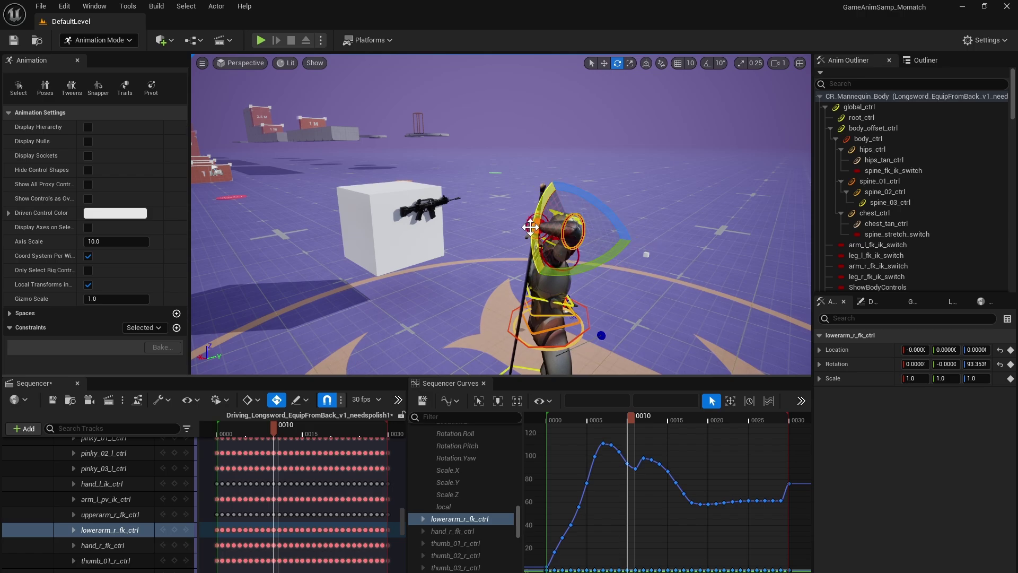
left_click_drag(535, 242, 584, 353)
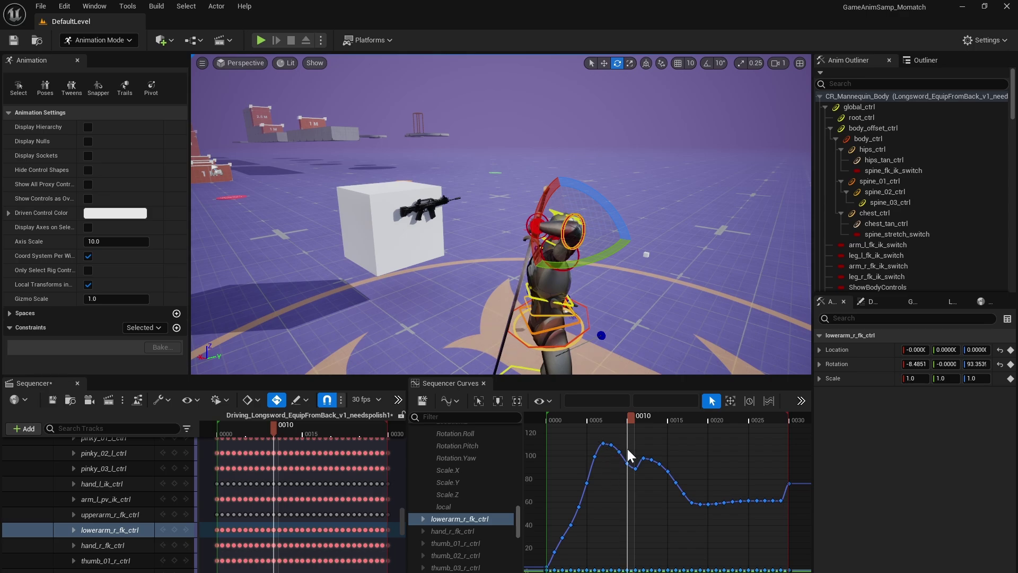
Smooth the yaw curve of lowerarm_r_fk_ctrl by deleting its keys from frames 12 to 15 and adding one at frame 14 at about 86.3
left_click_drag(624, 415, 642, 427)
mouse_move(643, 420)
left_mouse_down()
mouse_move(653, 422)
mouse_move(619, 415)
mouse_move(645, 418)
left_mouse_up()
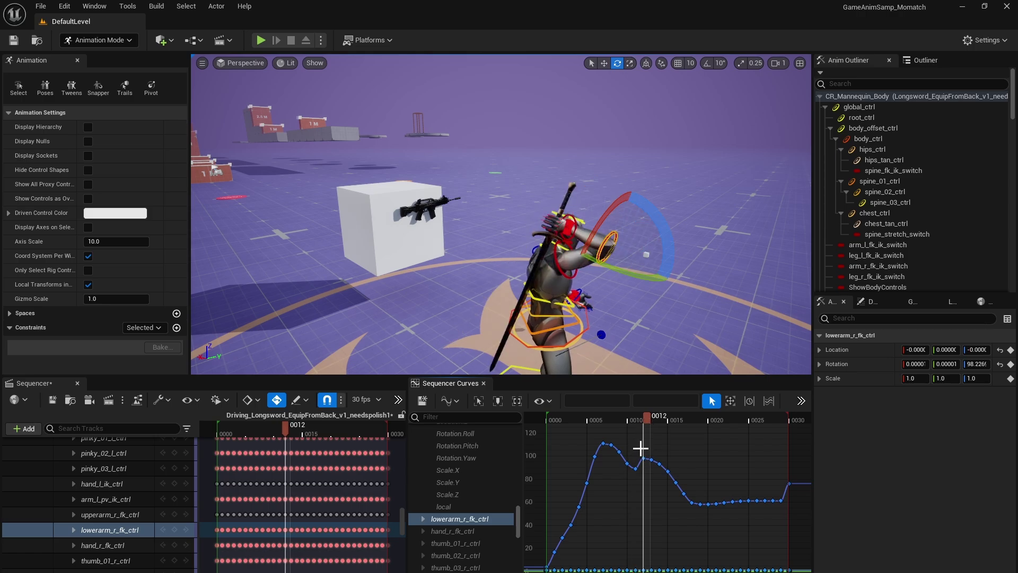
left_click_drag(664, 466, 665, 466)
key("Delete")
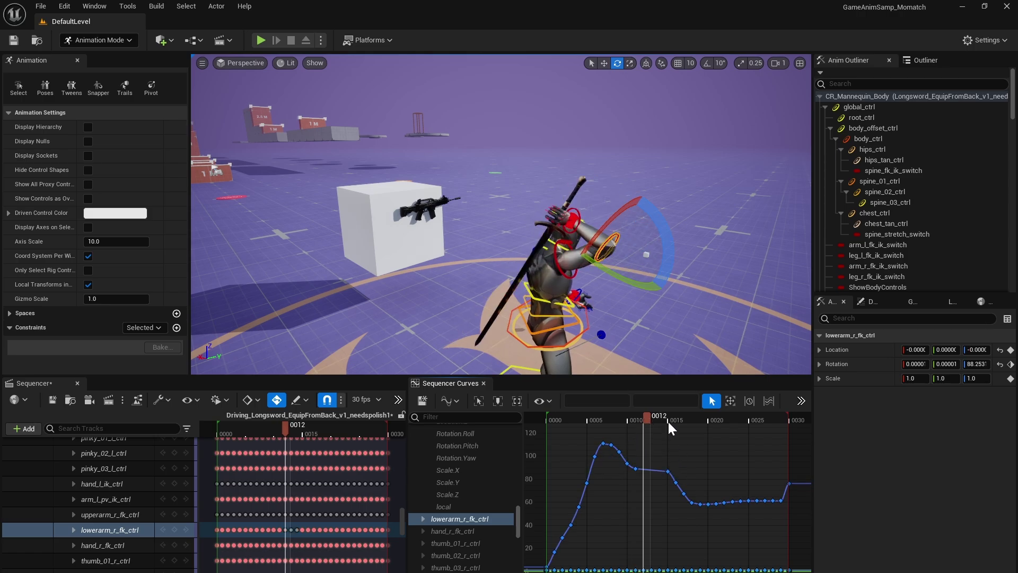
mouse_move(639, 413)
left_mouse_down()
mouse_move(672, 420)
mouse_move(639, 422)
mouse_move(646, 419)
left_mouse_up()
left_click_drag(662, 455, 678, 478)
key("Delete")
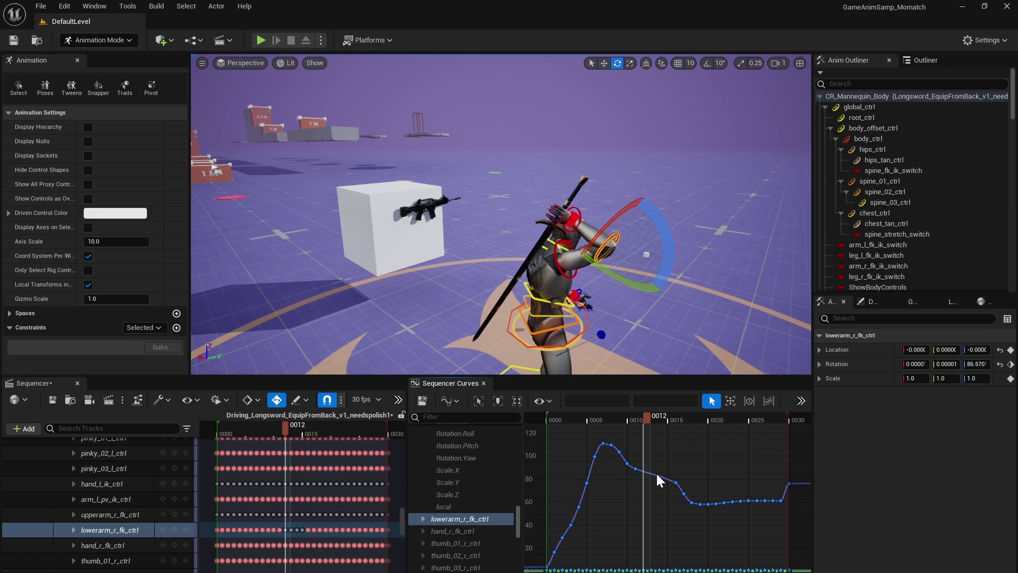
middle_click(656, 472)
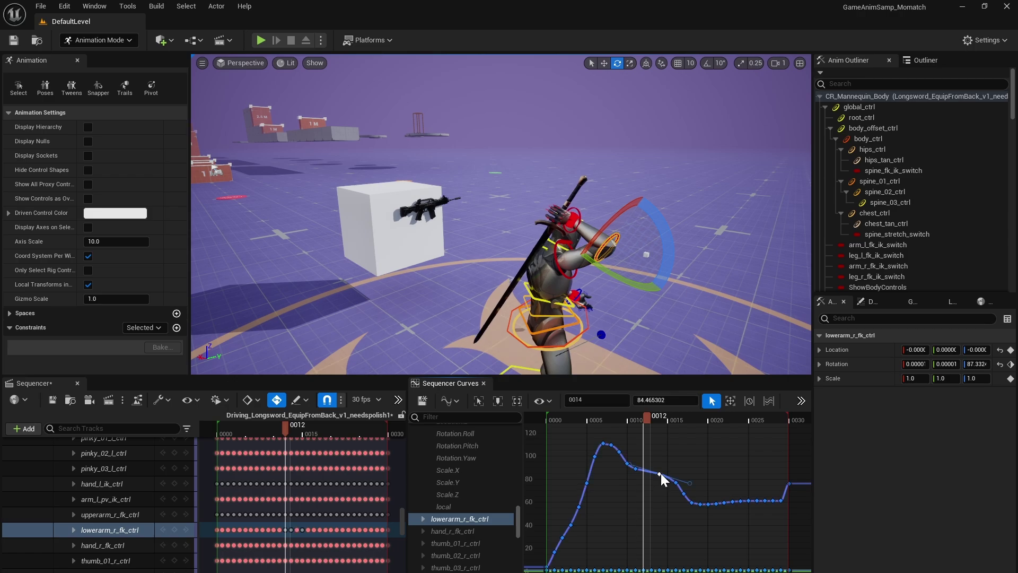
left_click_drag(657, 473, 657, 470)
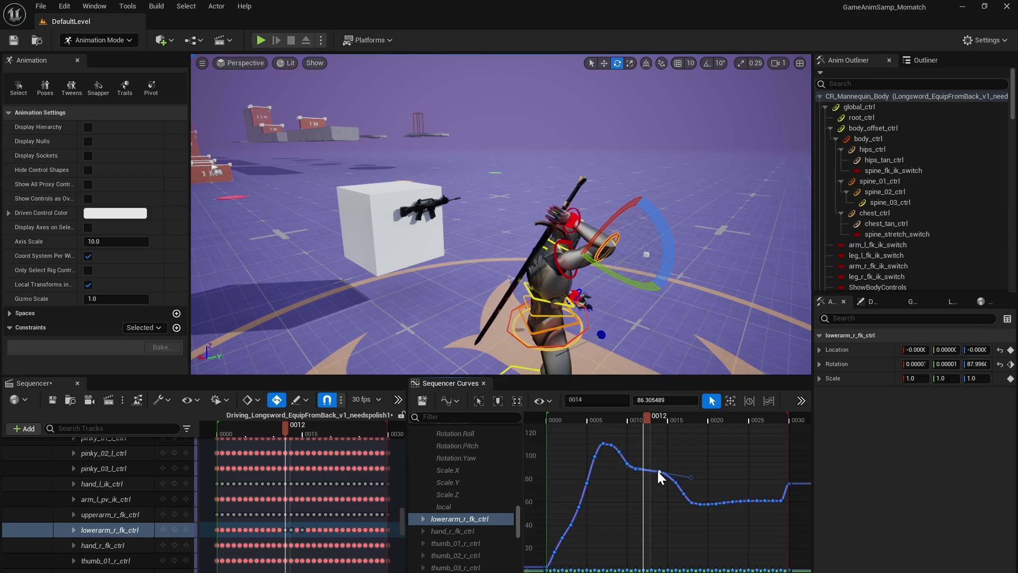
mouse_move(641, 418)
left_mouse_down()
mouse_move(688, 427)
mouse_move(633, 433)
left_mouse_up()
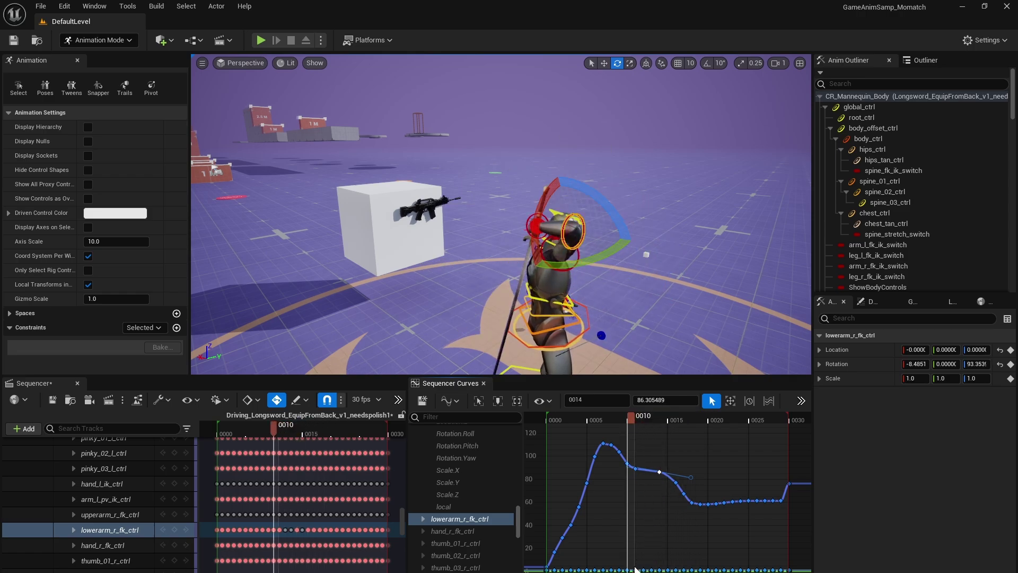
Delete the Rotation.Roll keys of lowerarm_r_fk_ctrl at frames 3–9 and 11–17, and play back the smoothed motion
left_click(423, 519)
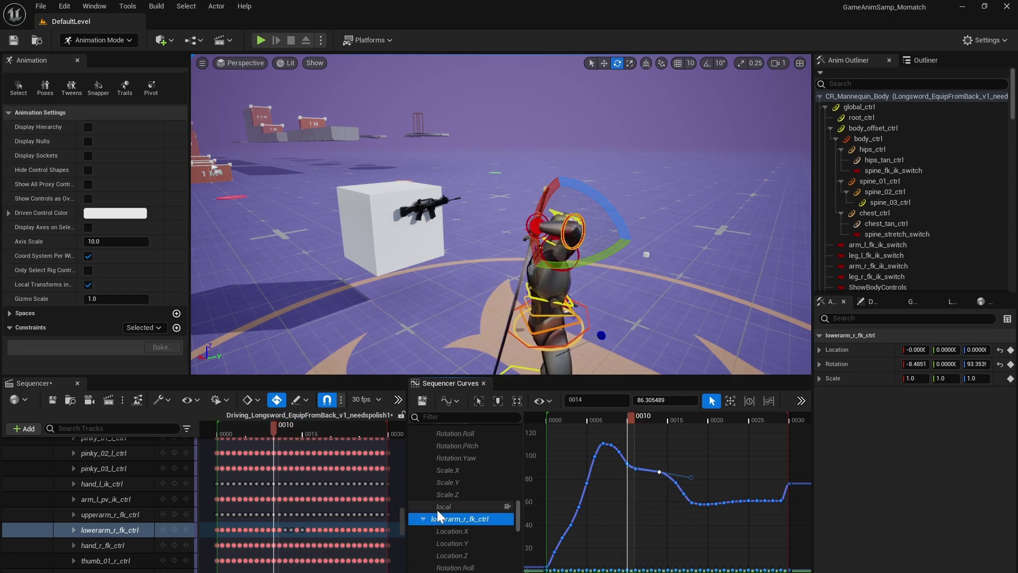
scroll(440, 508, "down", 3)
left_click(456, 483)
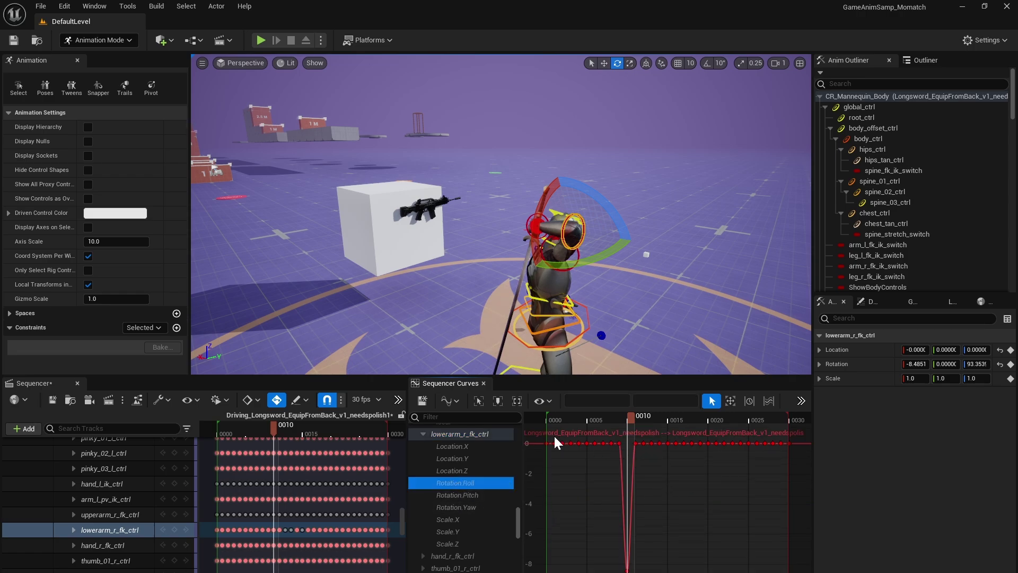
left_click_drag(556, 439, 623, 453)
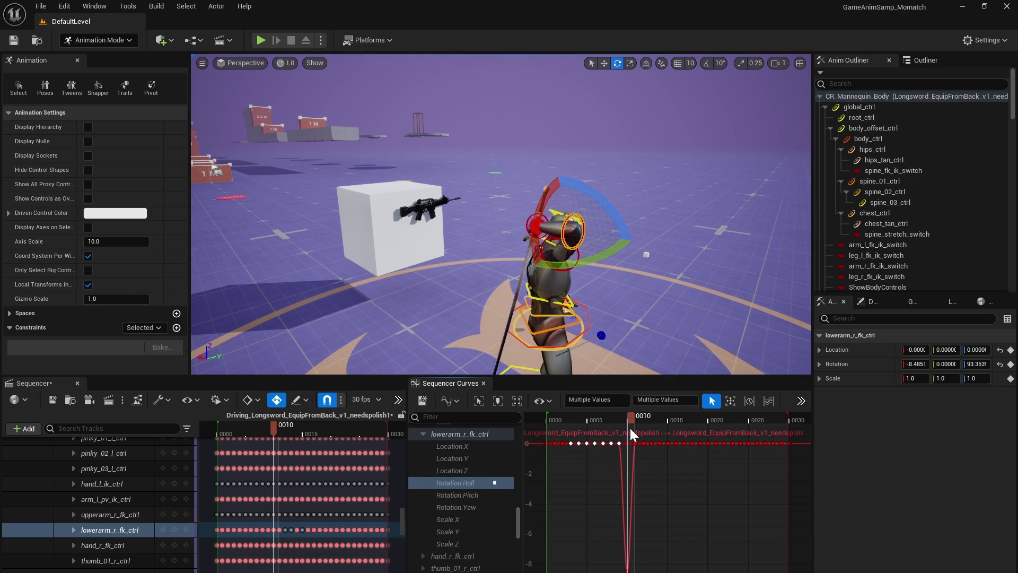
key("Delete")
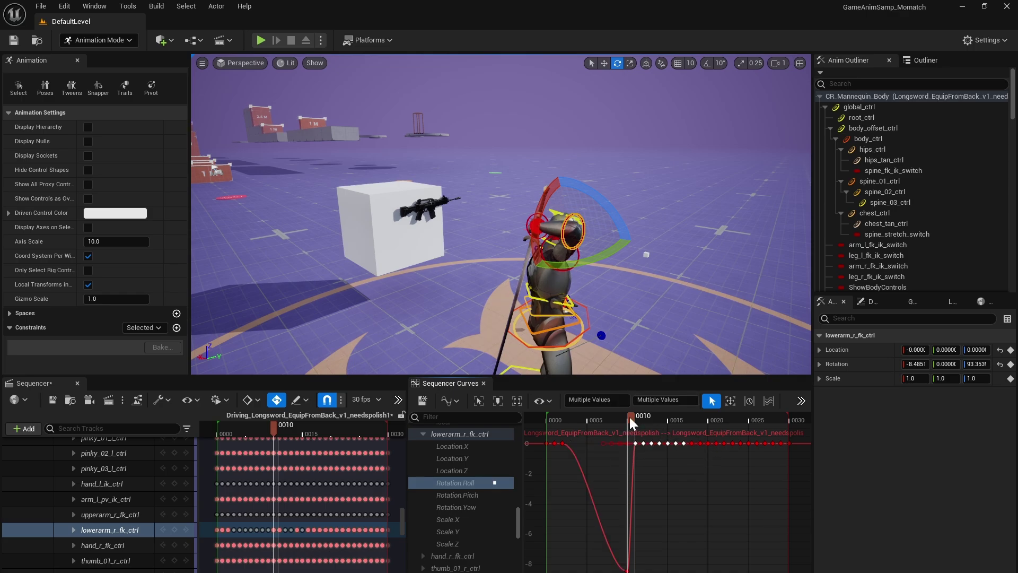
left_click_drag(629, 415, 590, 429)
key("Delete")
key("space")
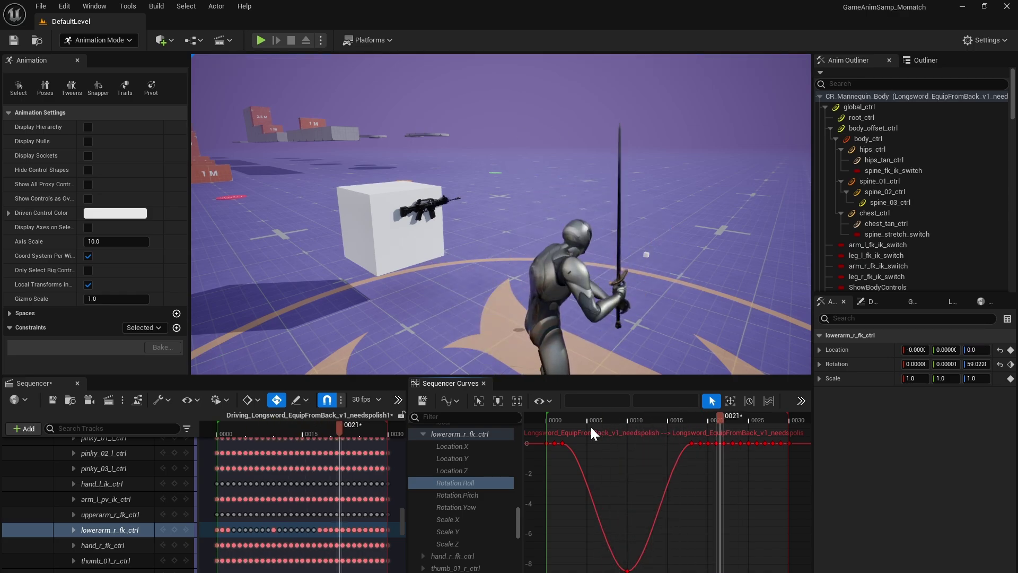
key("space")
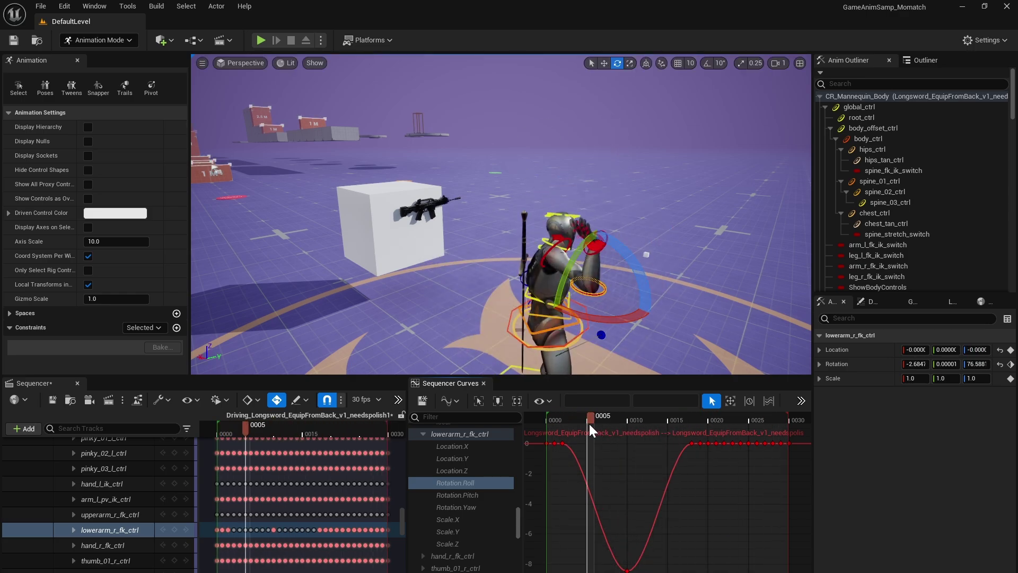
left_click_drag(592, 423, 735, 433)
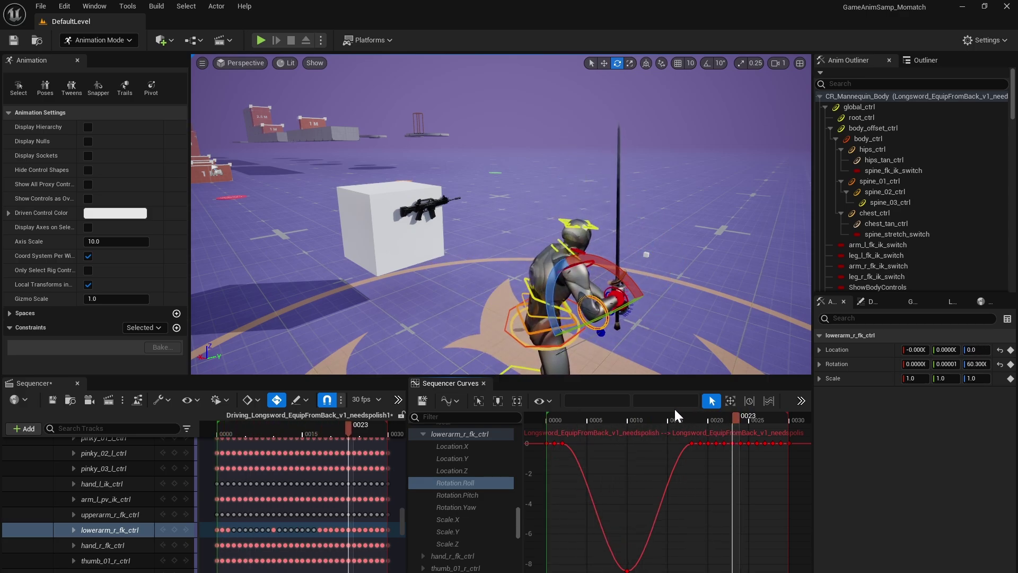
Play back the equip animation and inspect the smoothed right-arm motion around frame 11
key("space")
key("space")
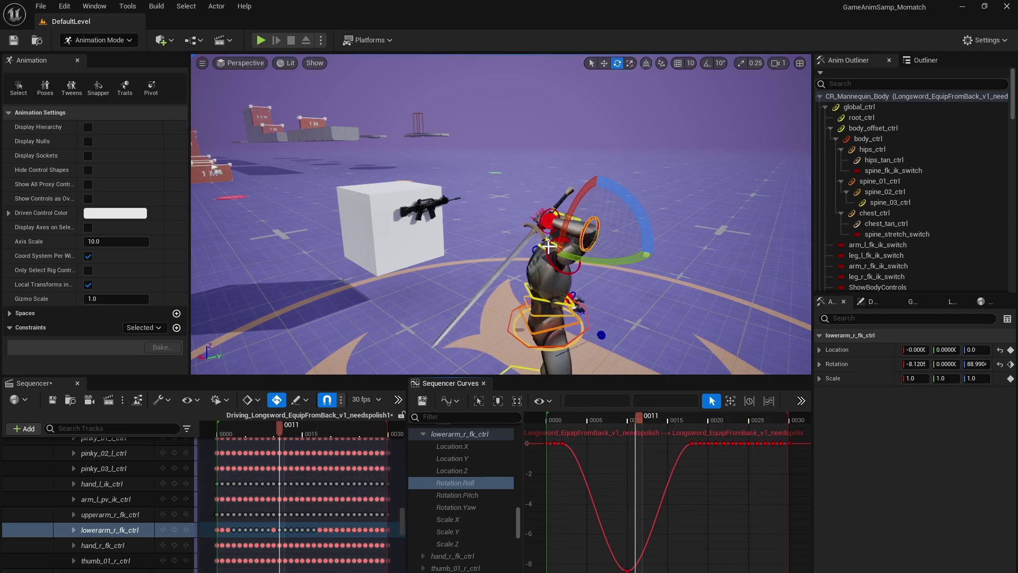
key("space")
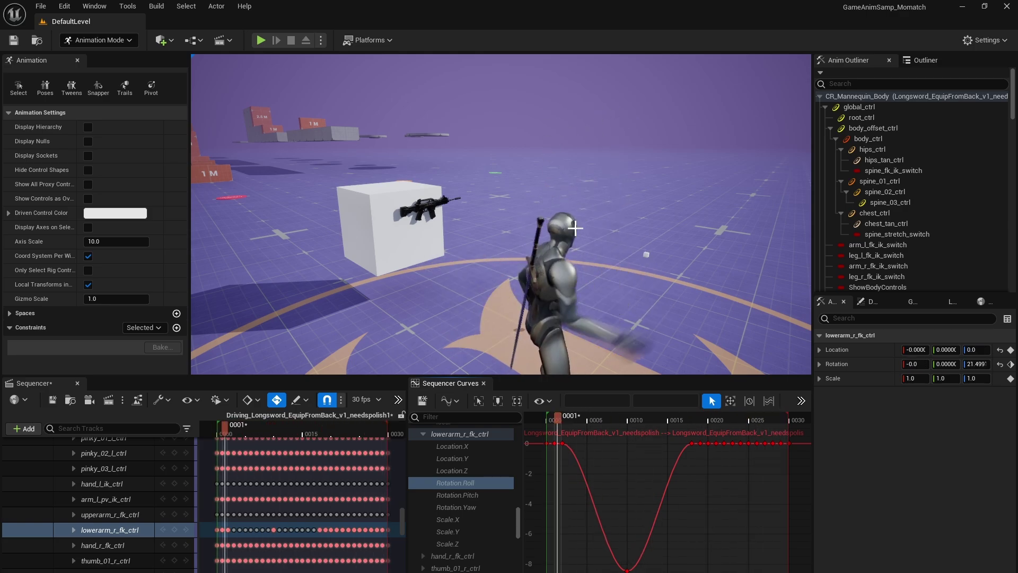
right_click_drag(575, 228, 450, 214)
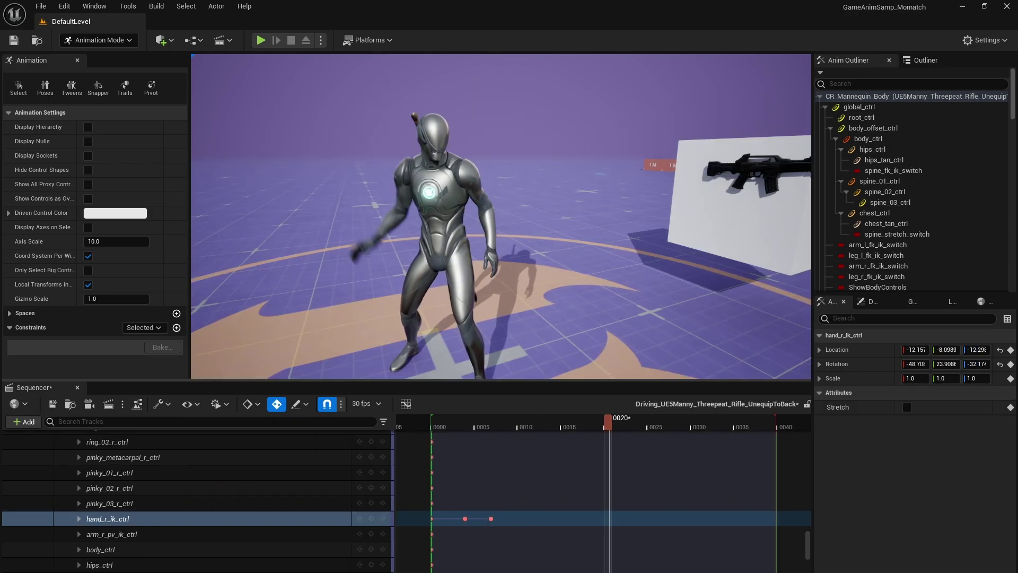
Bake the edited unequip motion to a new animation sequence named Longsword_UnequipToBack in the YoutubeVideo folder
left_click(177, 518)
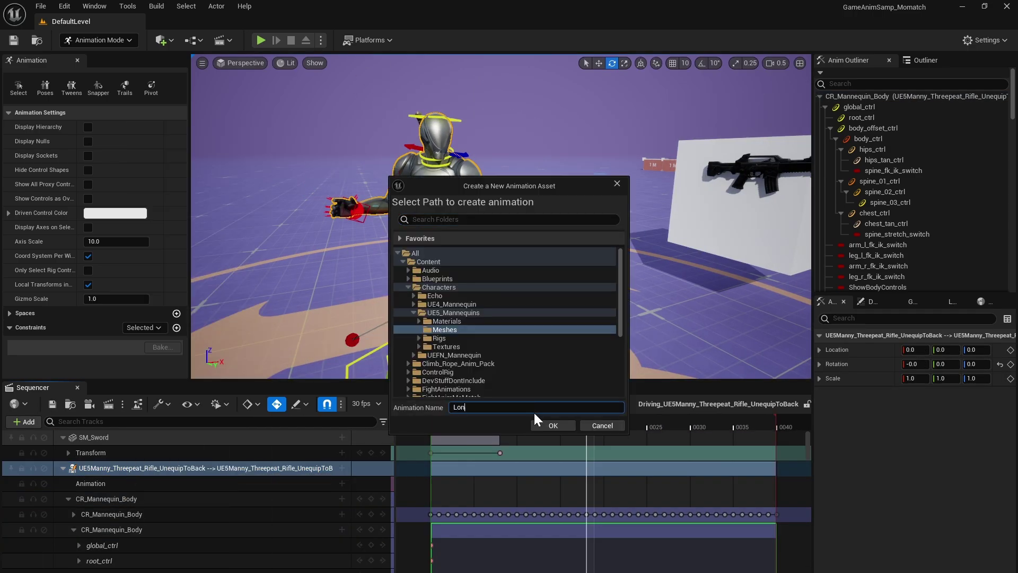
type("gIdle_Sword")
left_click(416, 374)
key("Return")
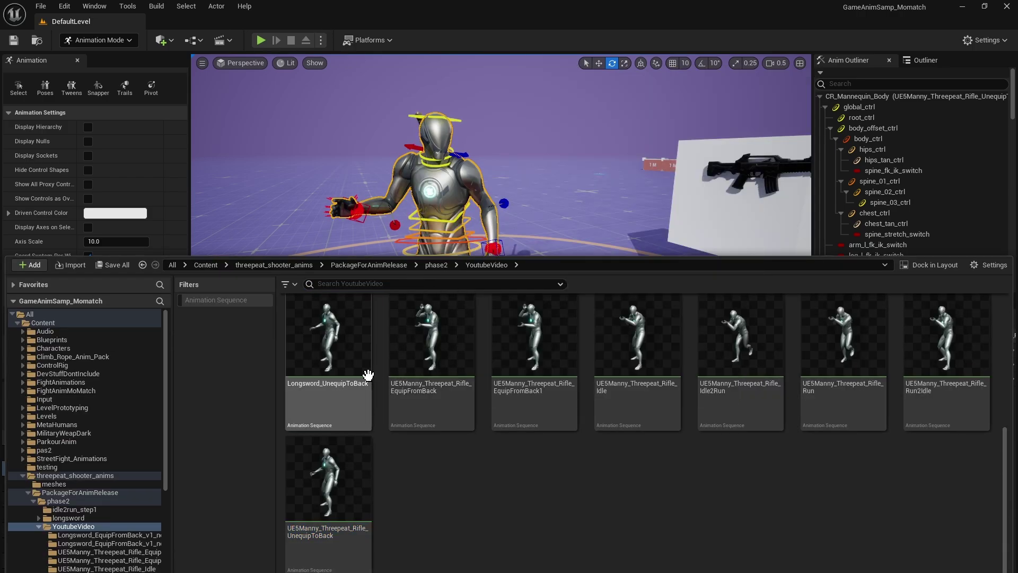
Create an animation montage from UE5Manny_Threepeat_Rifle_EquipFromBack, open it and append Longsword_idle after the equip segment
right_click(424, 339)
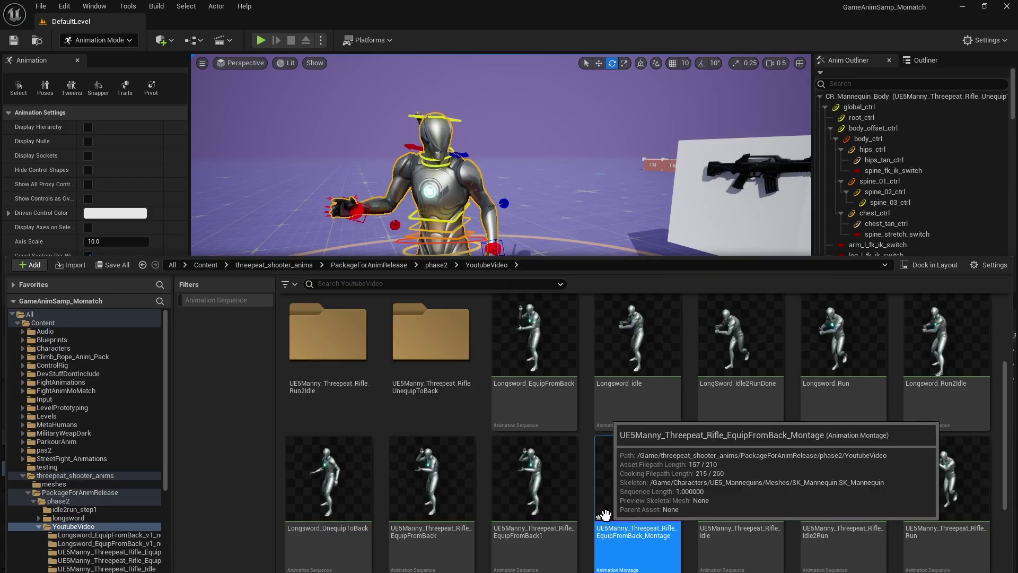
double_click(605, 514)
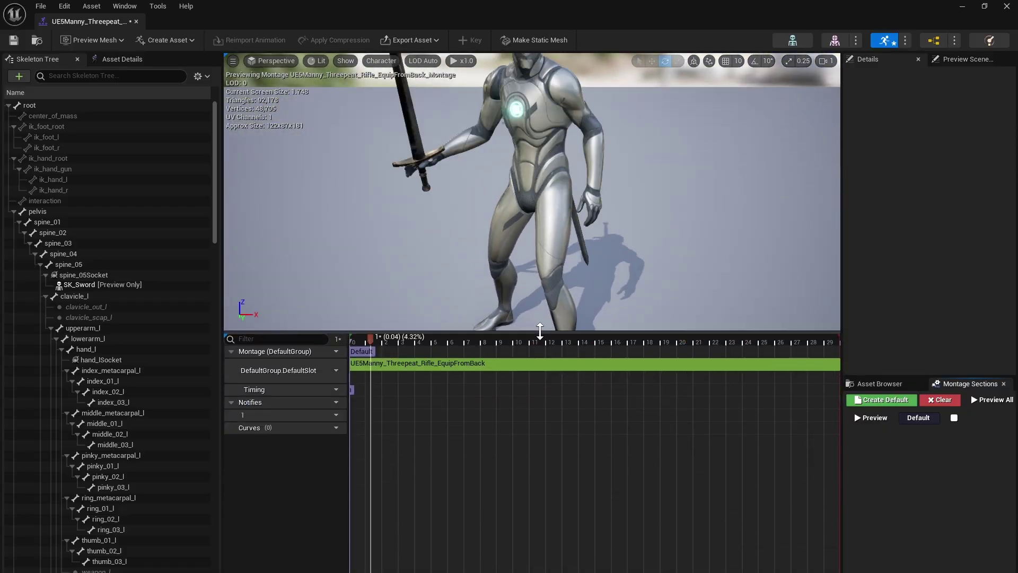
key("ctrl+space")
left_click_drag(632, 509, 716, 329)
double_click(631, 515)
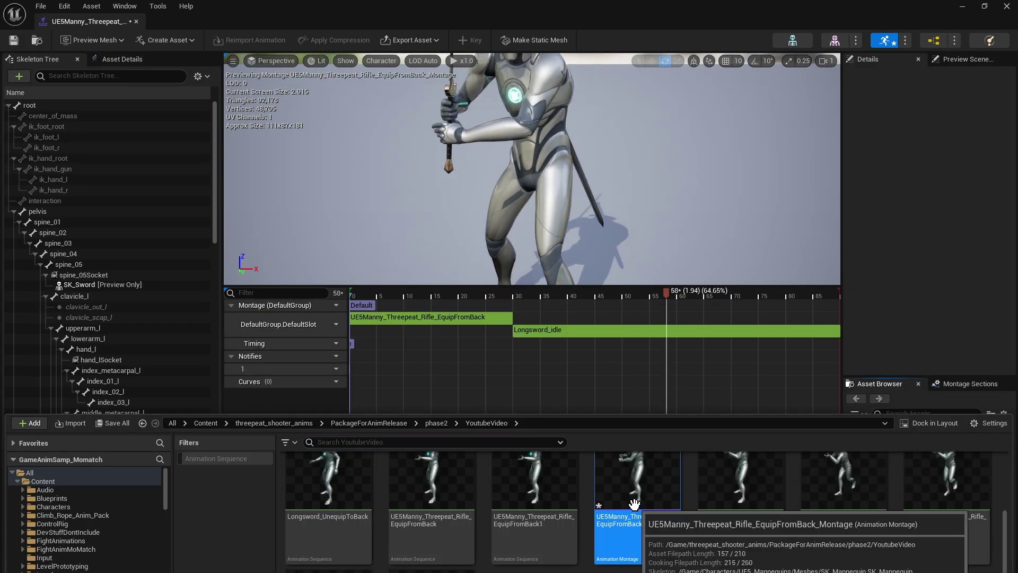
Replace the animation reference of the montage's first segment with an animation found by searching for "longsword"
key("ctrl+space")
left_click(946, 107)
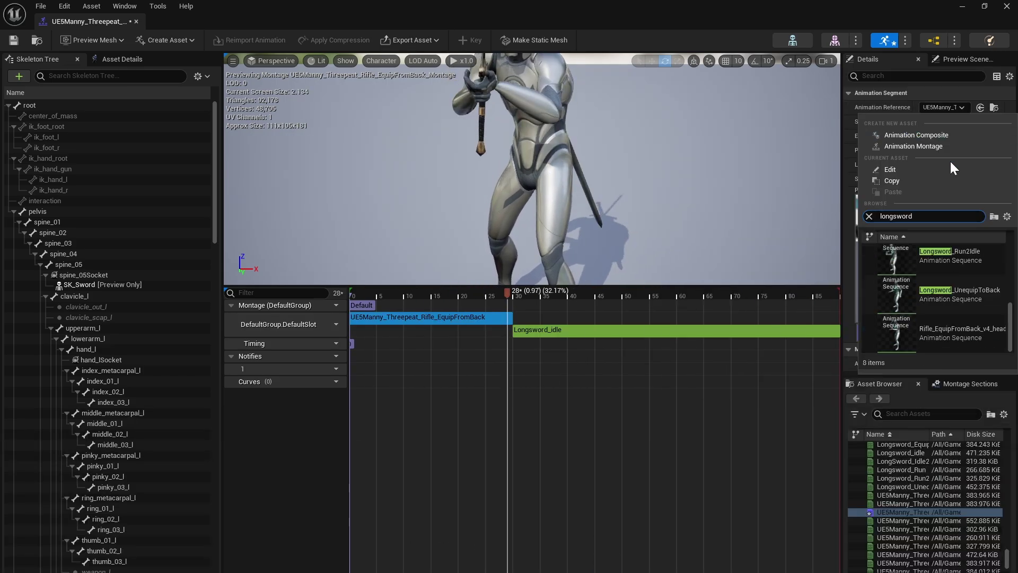
left_click(949, 286)
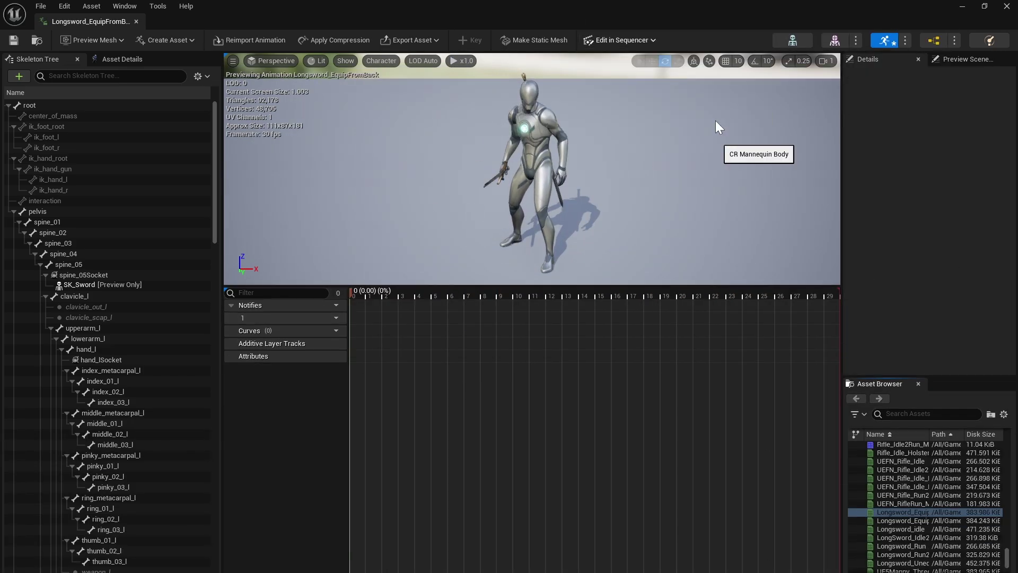
Bake Longsword_EquipFromBack to the CR_Mannequin_Body control rig in Sequencer and switch its arms to IK
key("ctrl+space")
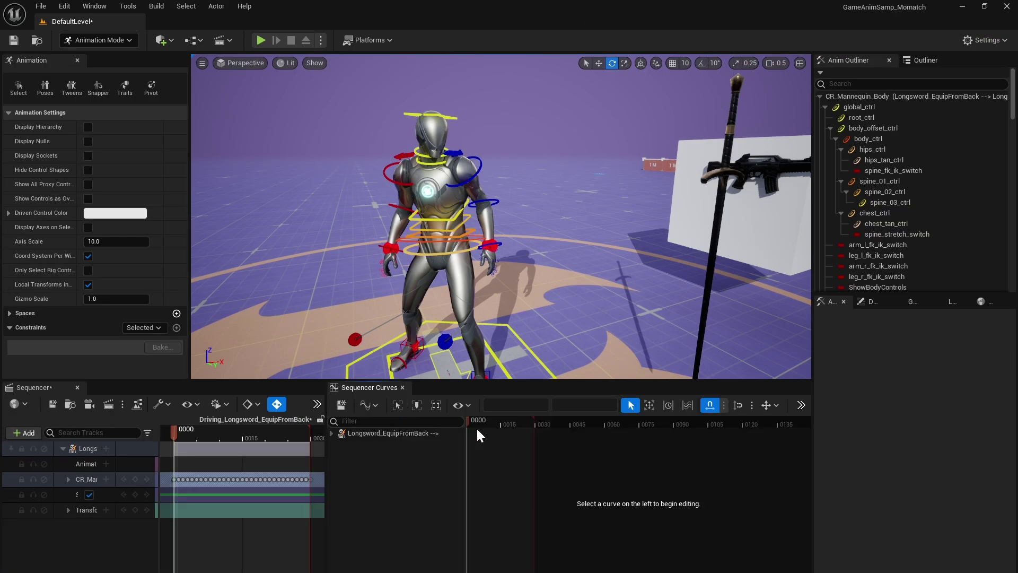
key("ctrl+z")
key("ctrl+z")
key("ctrl+z")
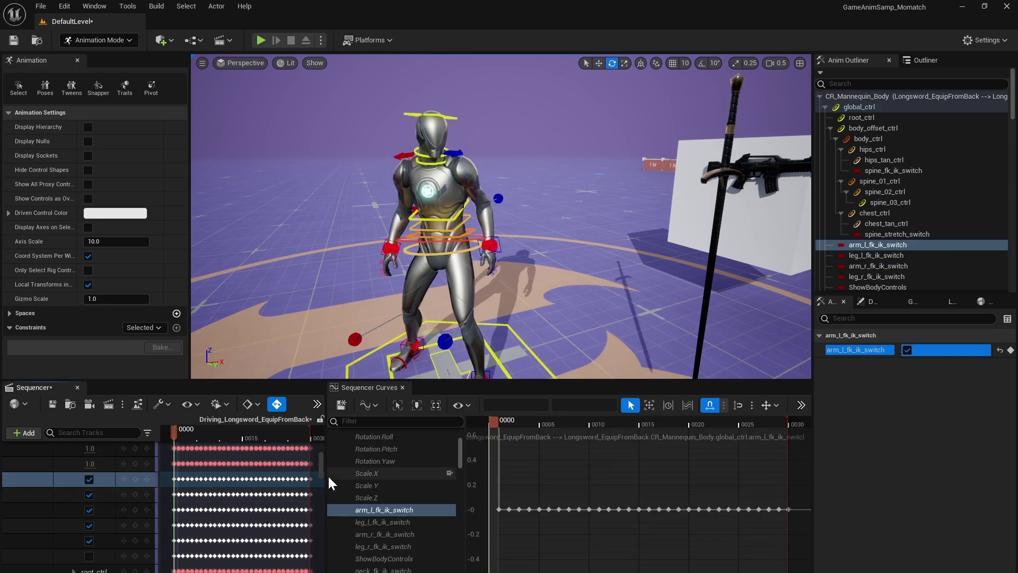
Delete the FK/IK switch keys of the arms and legs across the timeline, and scrub through the motion
left_click_drag(322, 477, 177, 534)
key("Delete")
left_click_drag(175, 436, 267, 437)
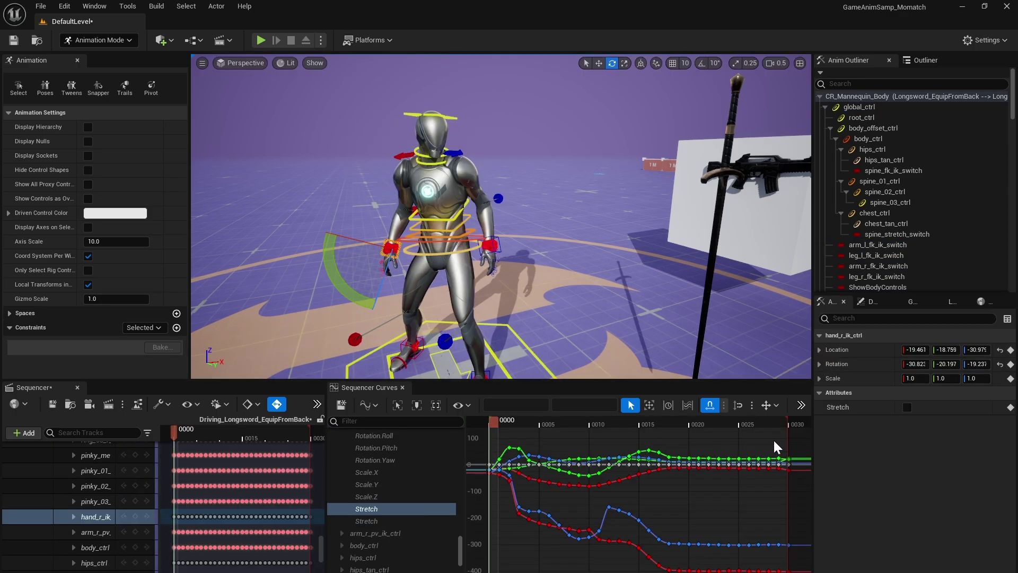
Delete the keys at the end of the hand_r_ik_ctrl curves and play back the motion
left_click_drag(775, 444, 799, 560)
key("Delete")
key("space")
key("space")
Delete the final-frame keys of the arm_r_pv_ik_ctrl curves
scroll(96, 509, "down", 4)
scroll(97, 513, "down", 5)
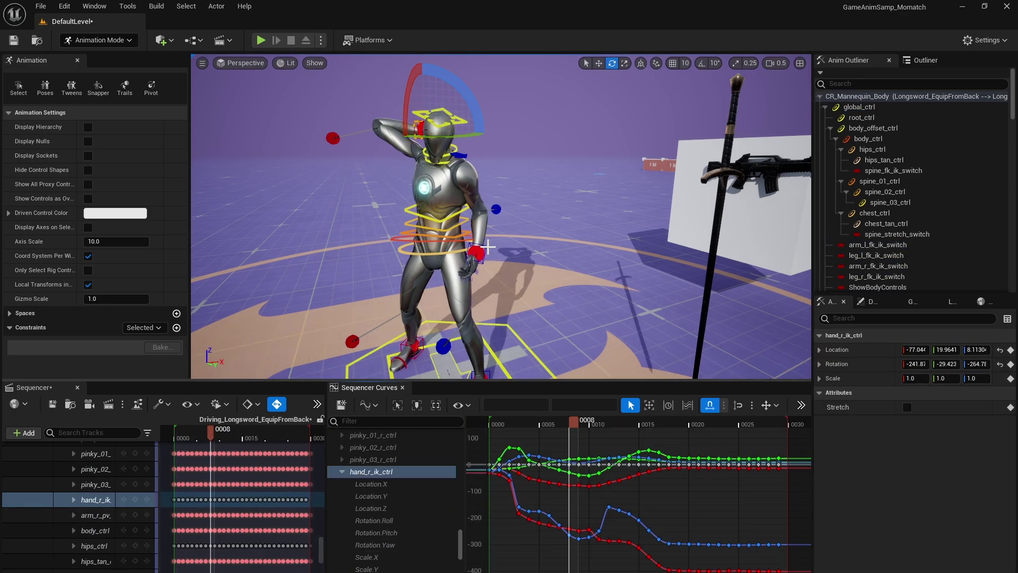
left_click(95, 516)
left_click_drag(801, 462, 787, 504)
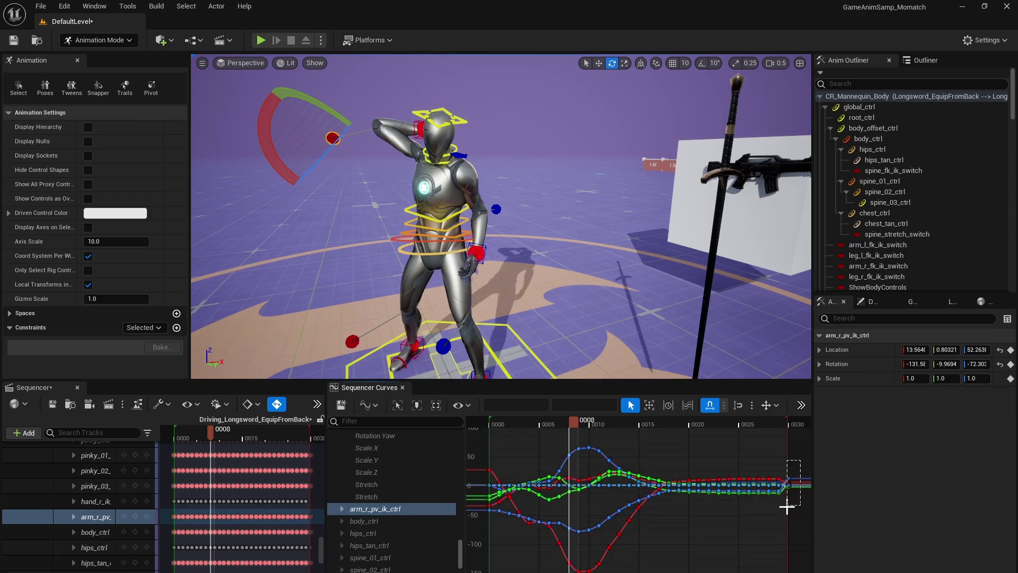
key("Delete")
left_click(372, 524)
Bake the Longsword_EquipFromBack track to a new animation sequence named Longsword_EquipFromBack_V3 in the YoutubeVideo folder
left_click(86, 448)
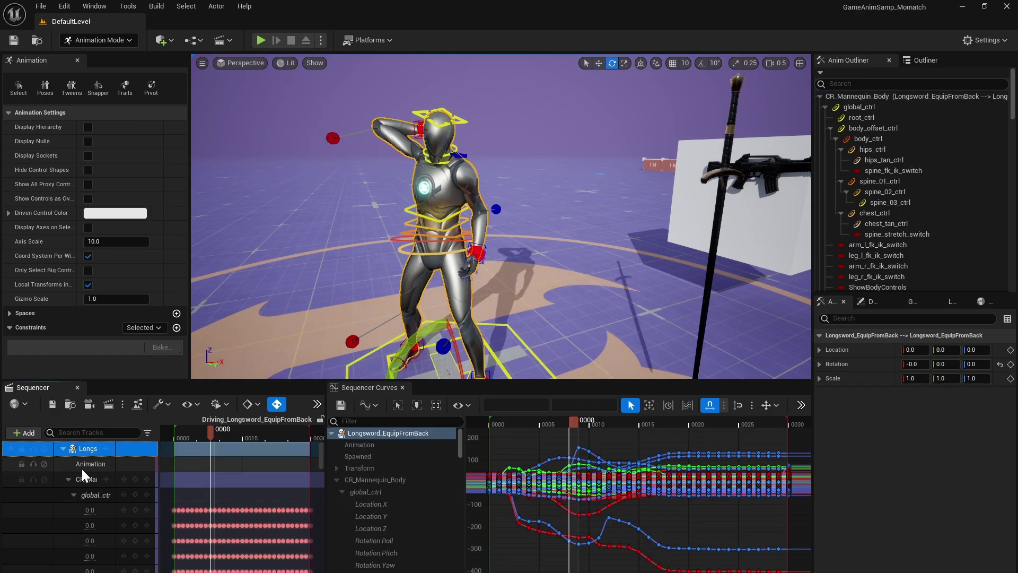
left_click(77, 479)
left_click(68, 479)
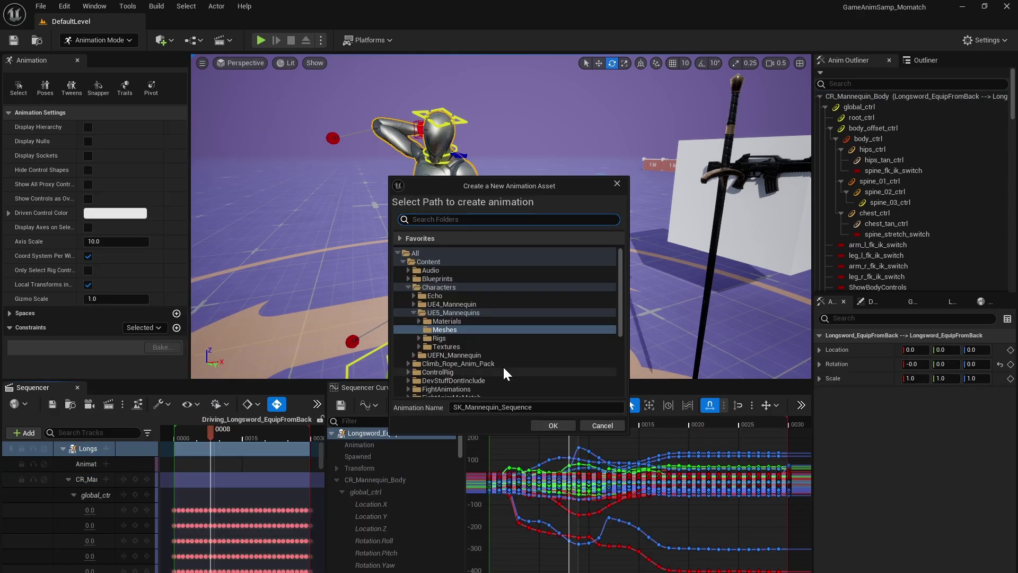
scroll(503, 365, "down", 3)
left_click(459, 358)
type("Longsword_EquipFromBack_V3")
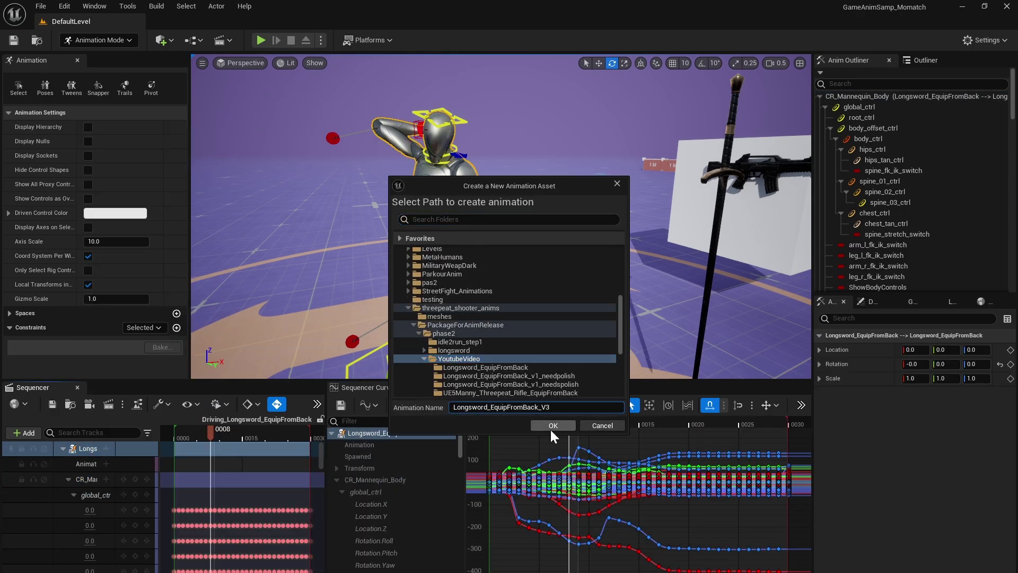